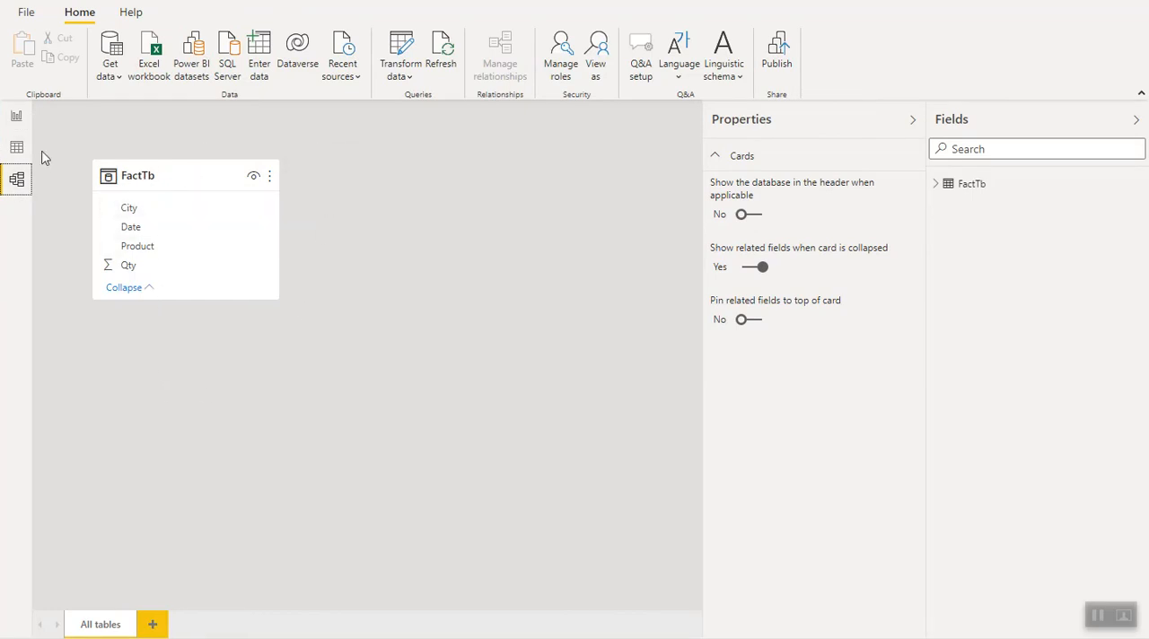
- Start a new calculated table in the report and name it DateTbl in its formula
left_click(17, 116)
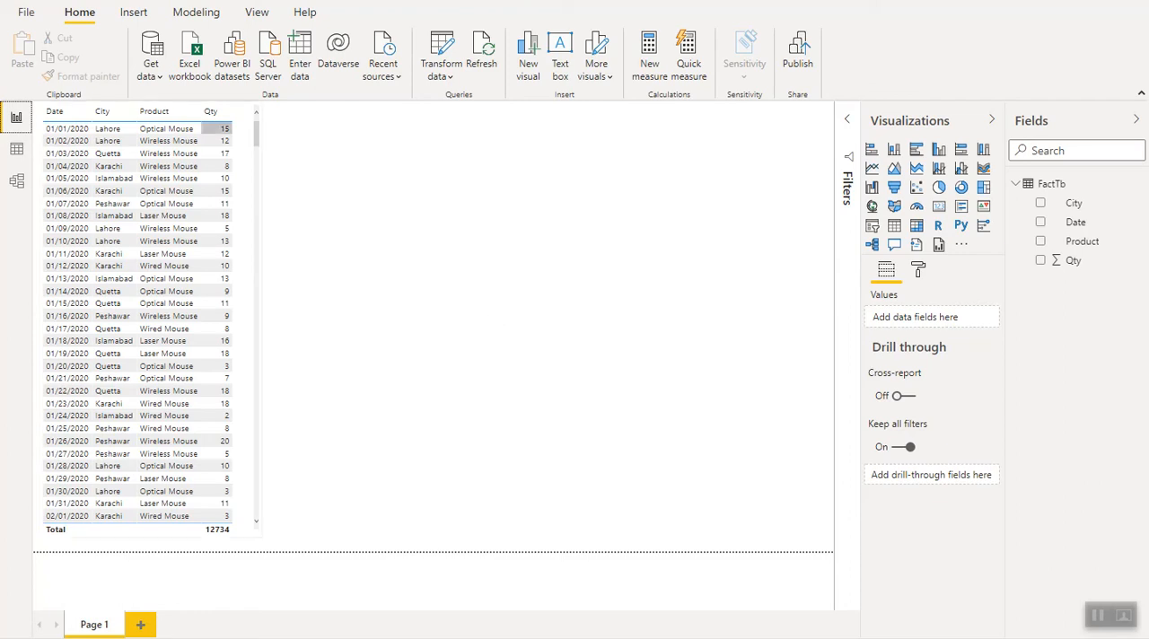
left_click(192, 16)
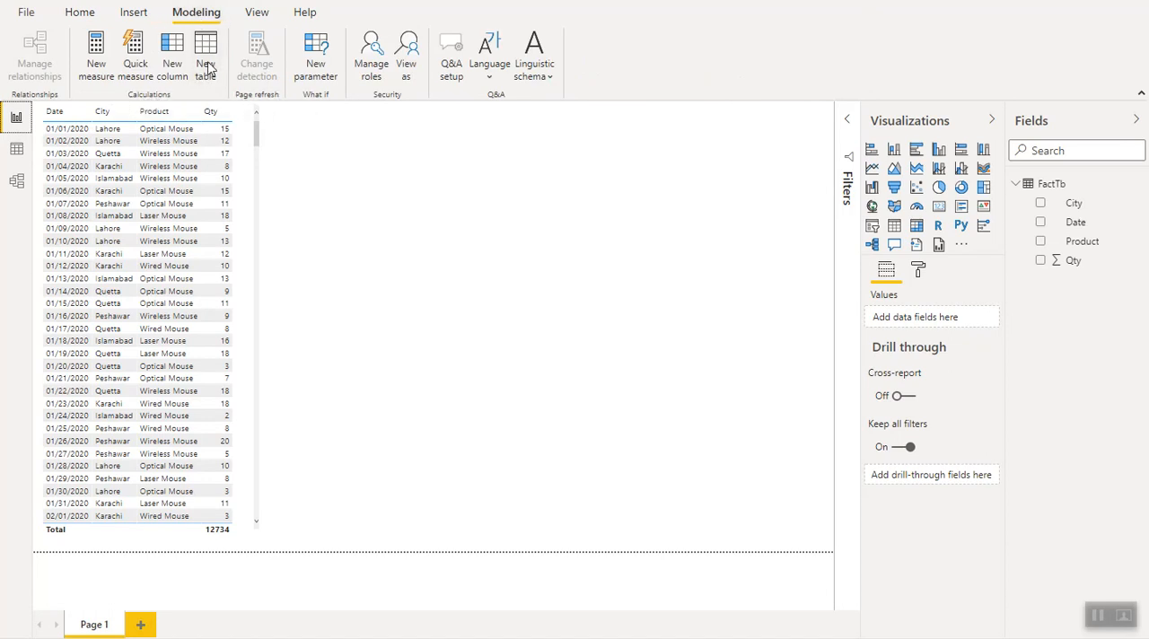
left_click(205, 58)
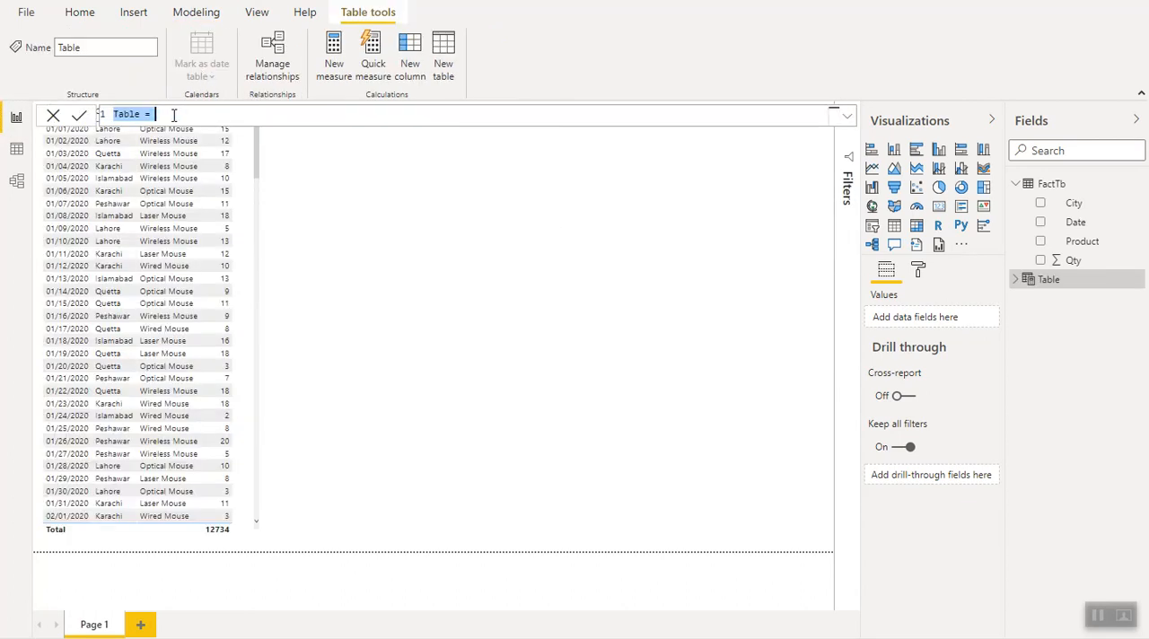
type("D")
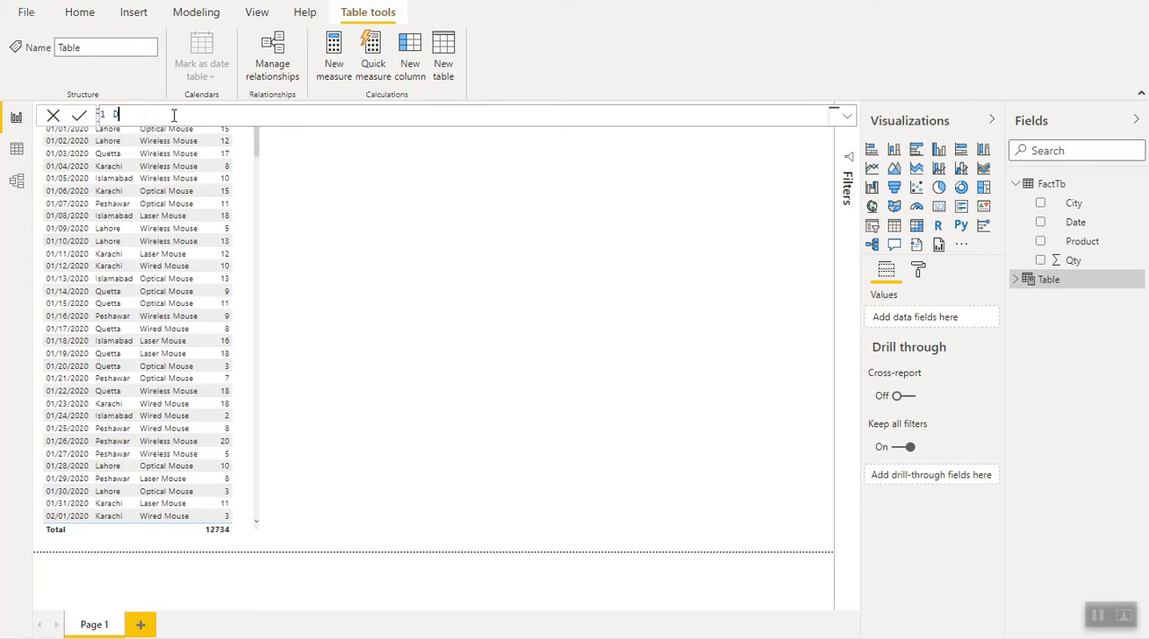
type("ate")
type("?Tb")
key("BackSpace")
key("BackSpace")
key("BackSpace")
type("Tbl =")
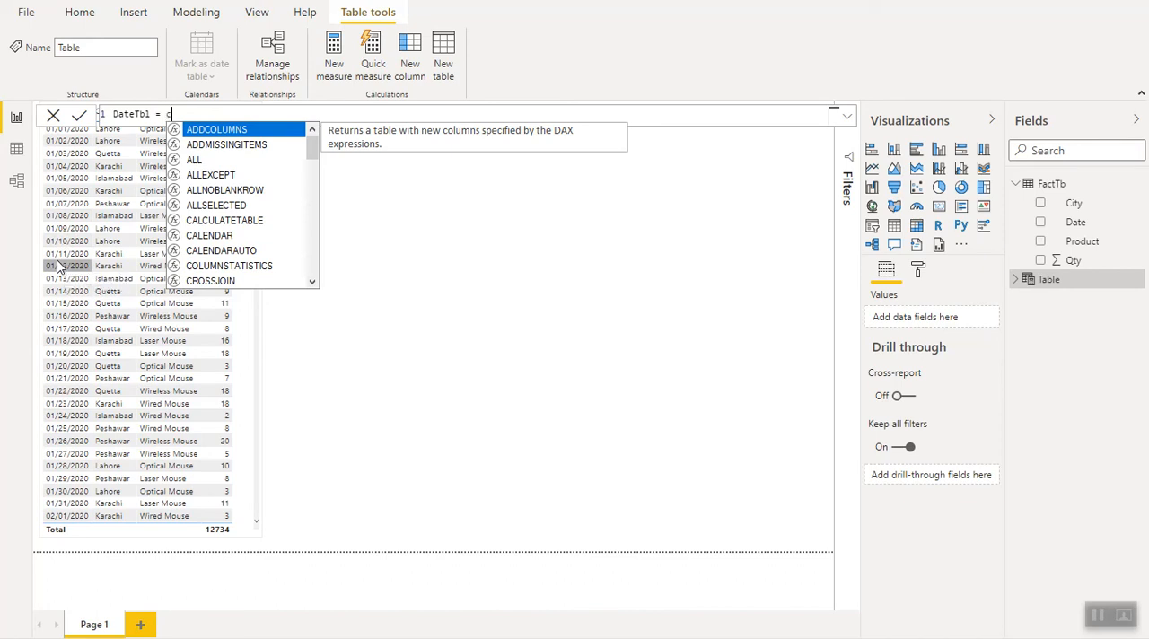
- Define DateTbl with the CALENDAR function, using MIN(FactTb[Date]) as its start date
type("ca")
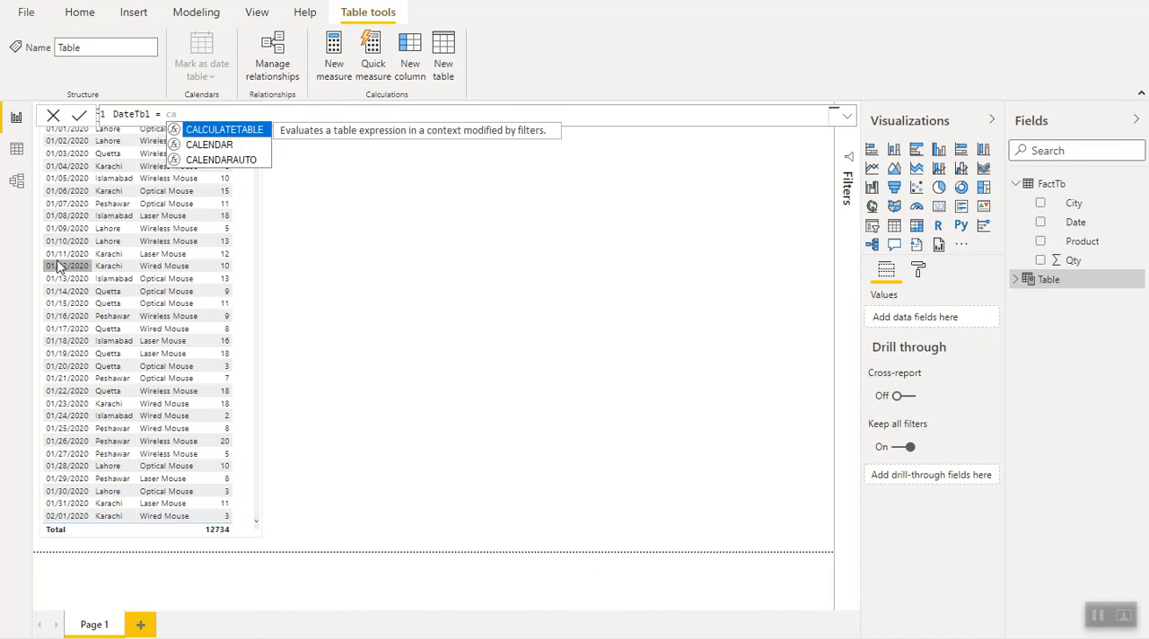
key("Down")
key("Tab")
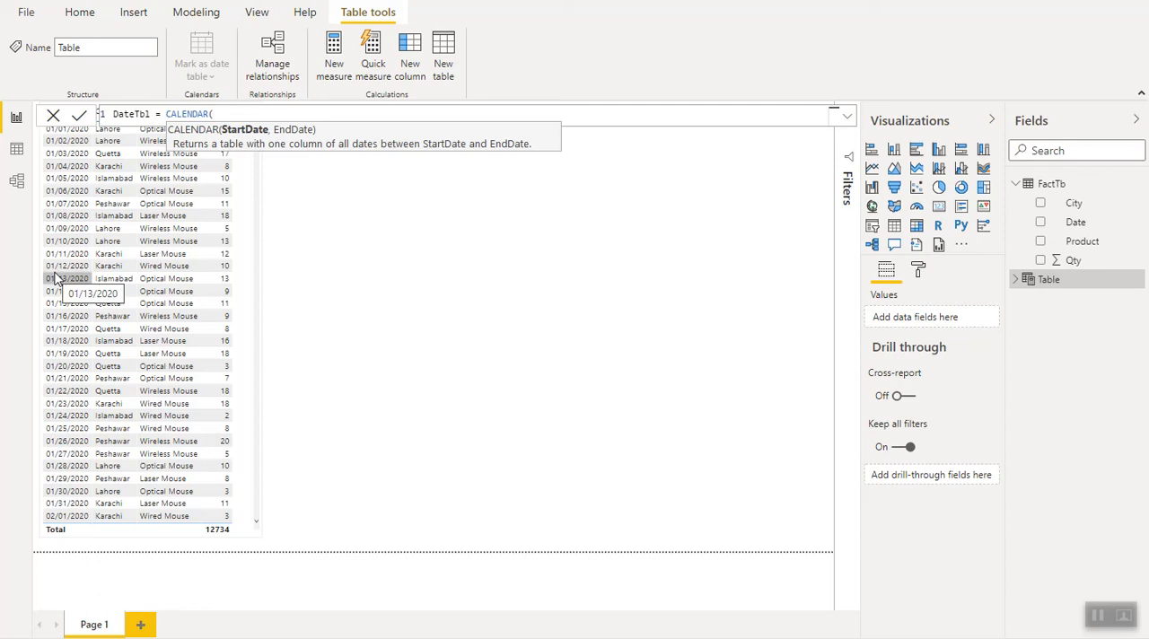
type("min")
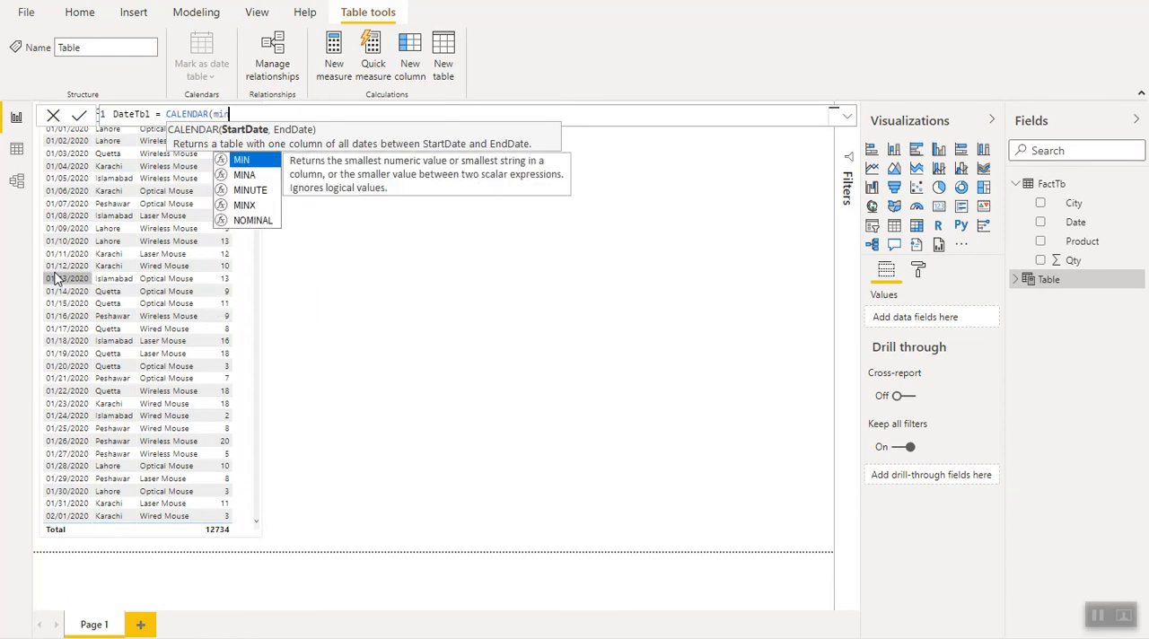
key("Tab")
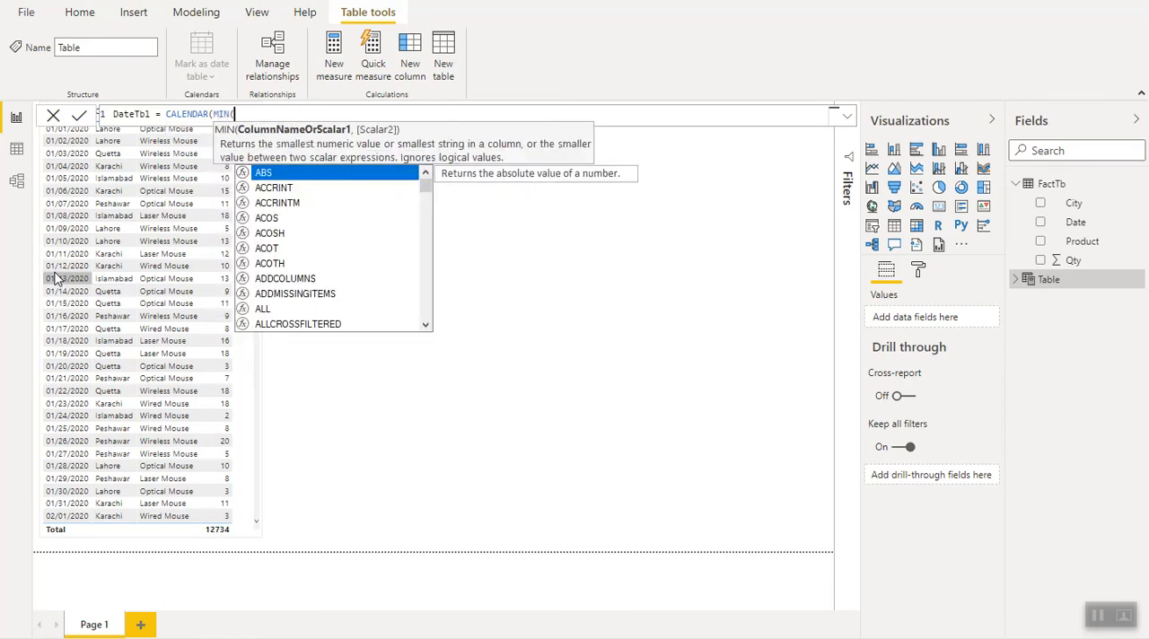
type("datet")
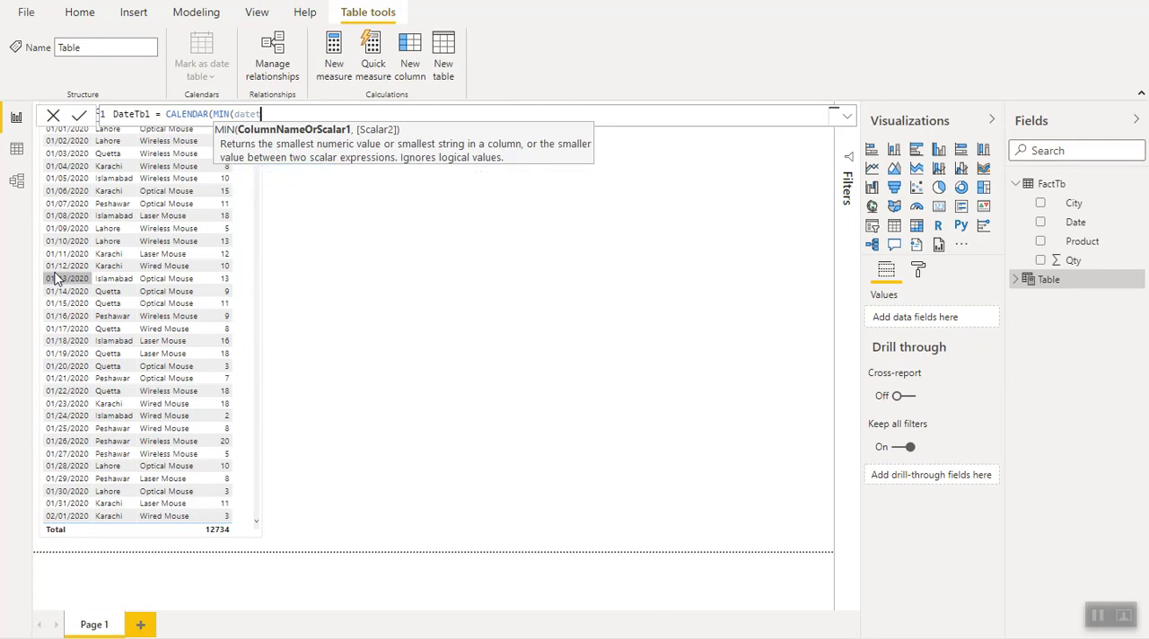
key("BackSpace")
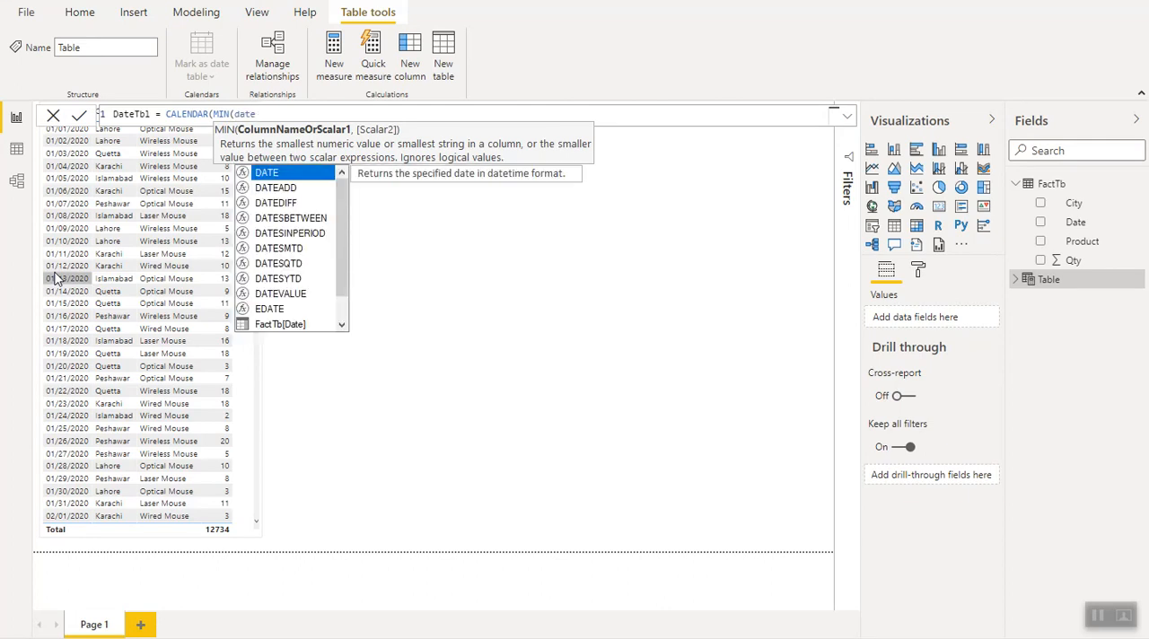
key("Down")
key("Down")
key("Down")
key("Down")
key("Down")
key("Down")
key("Down")
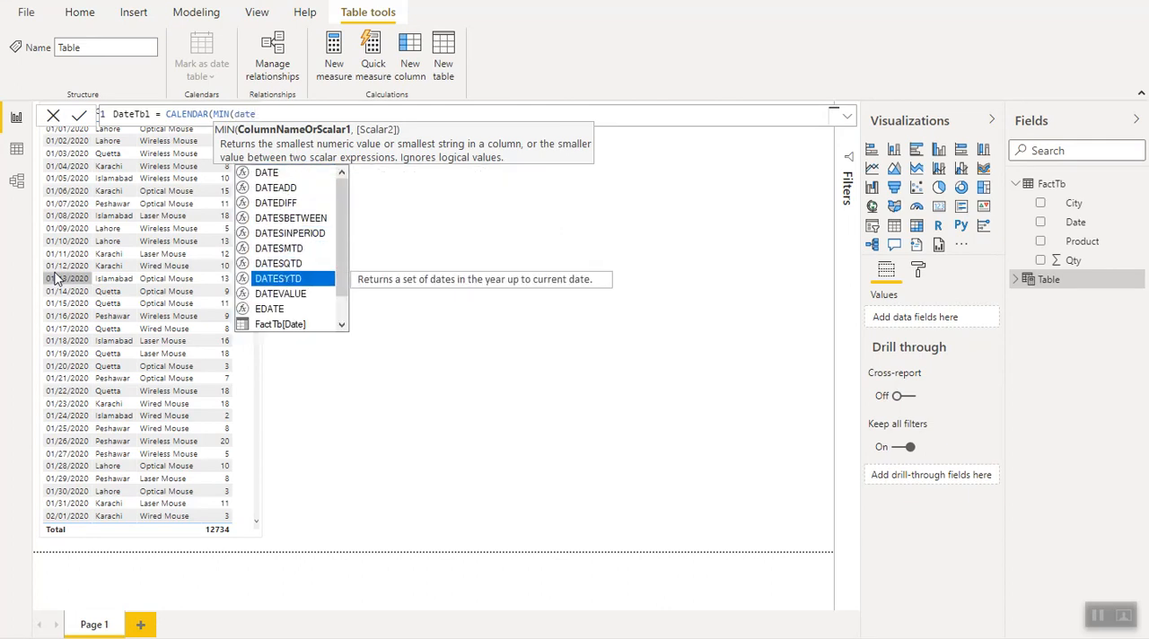
key("Down")
key("Down")
key("Down")
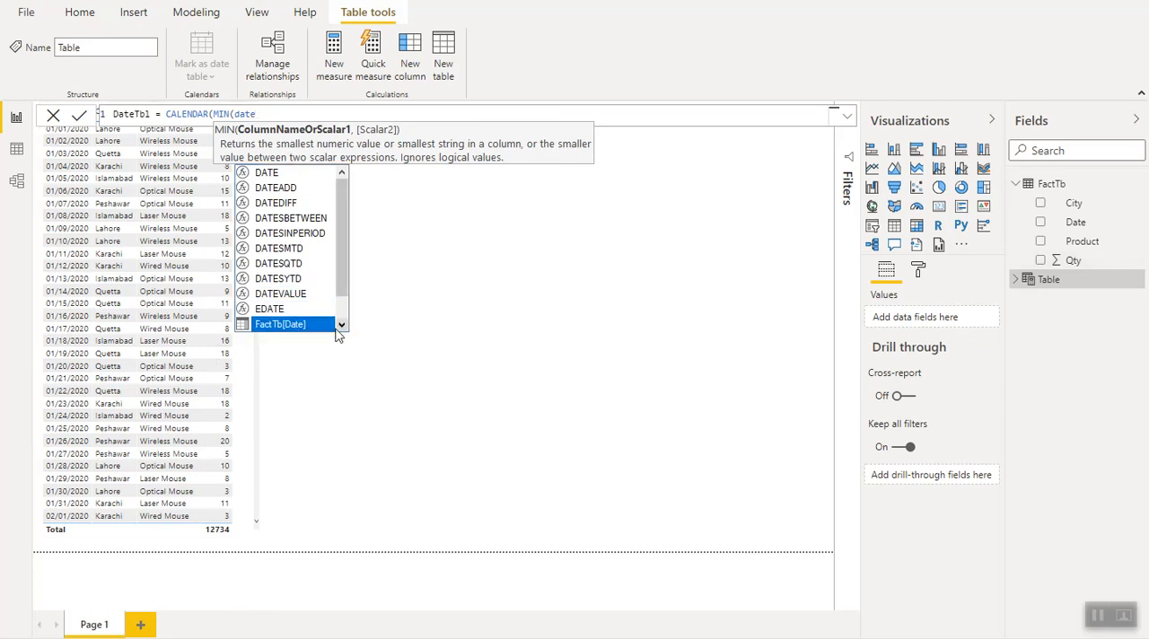
key("Tab")
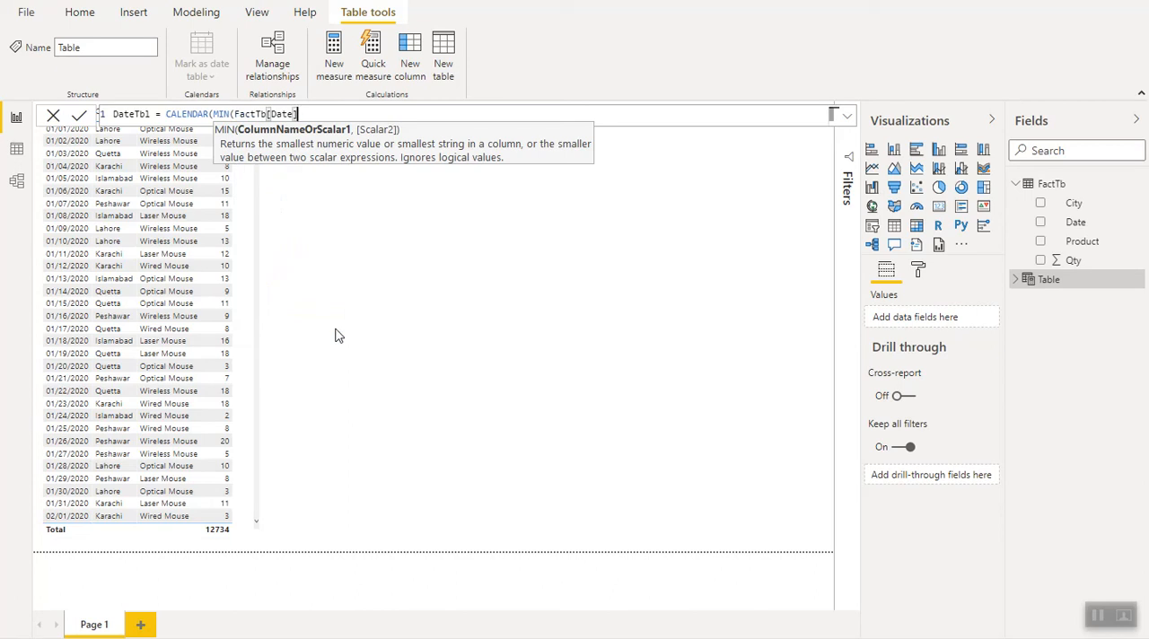
type(")")
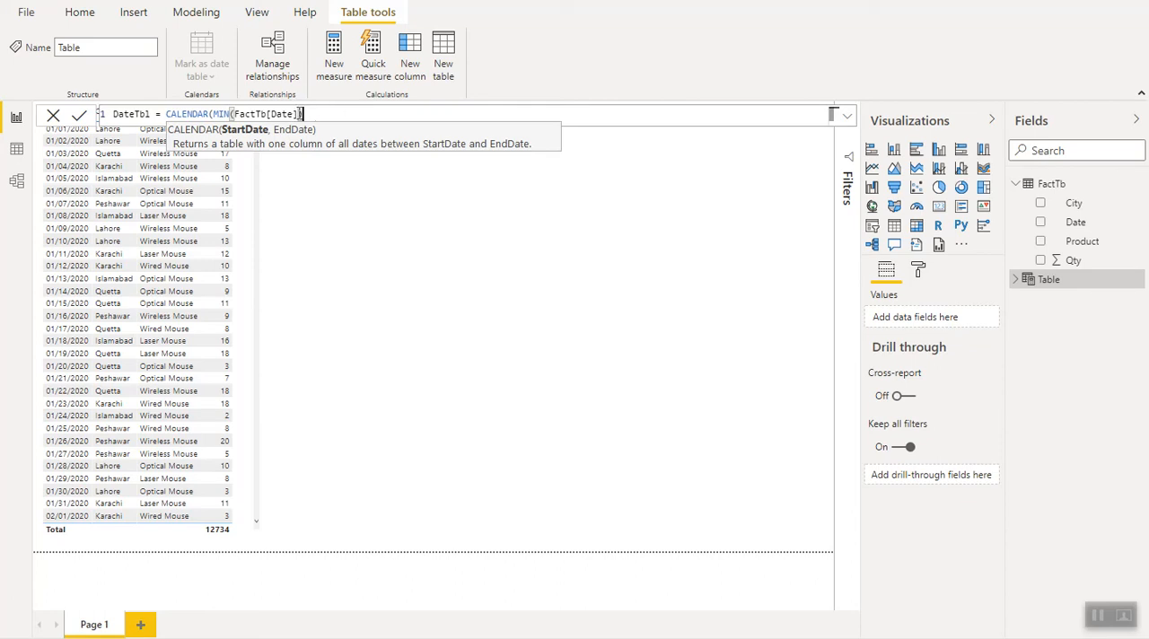
- Complete the DateTbl formula with TODAY() as the end date, create the table and display its rows
type(",")
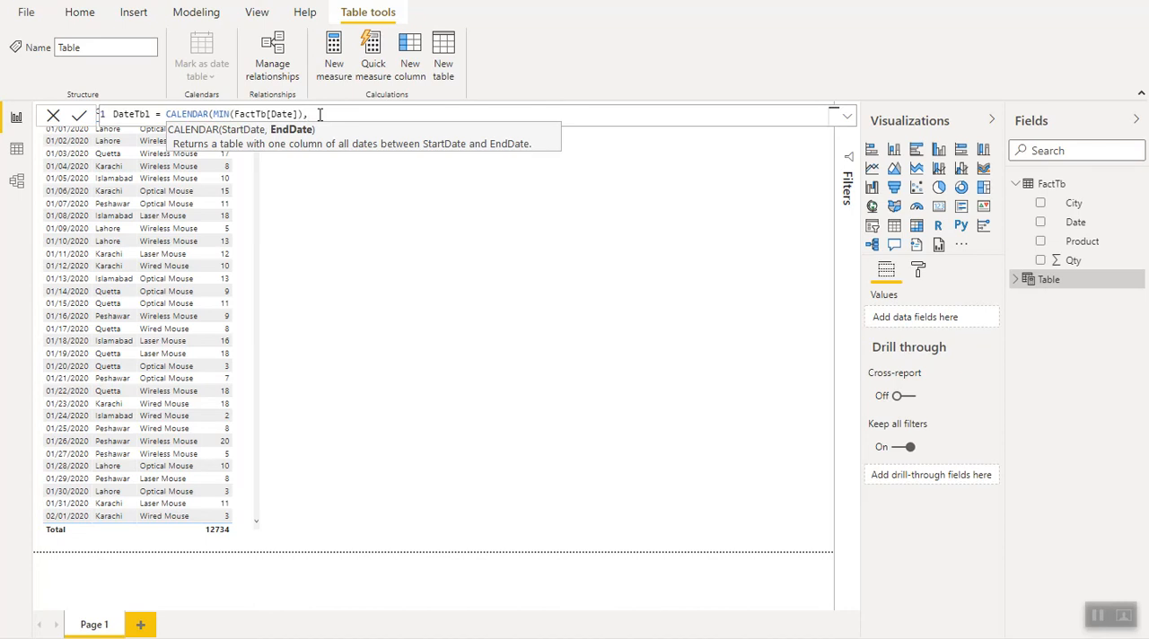
type("tod")
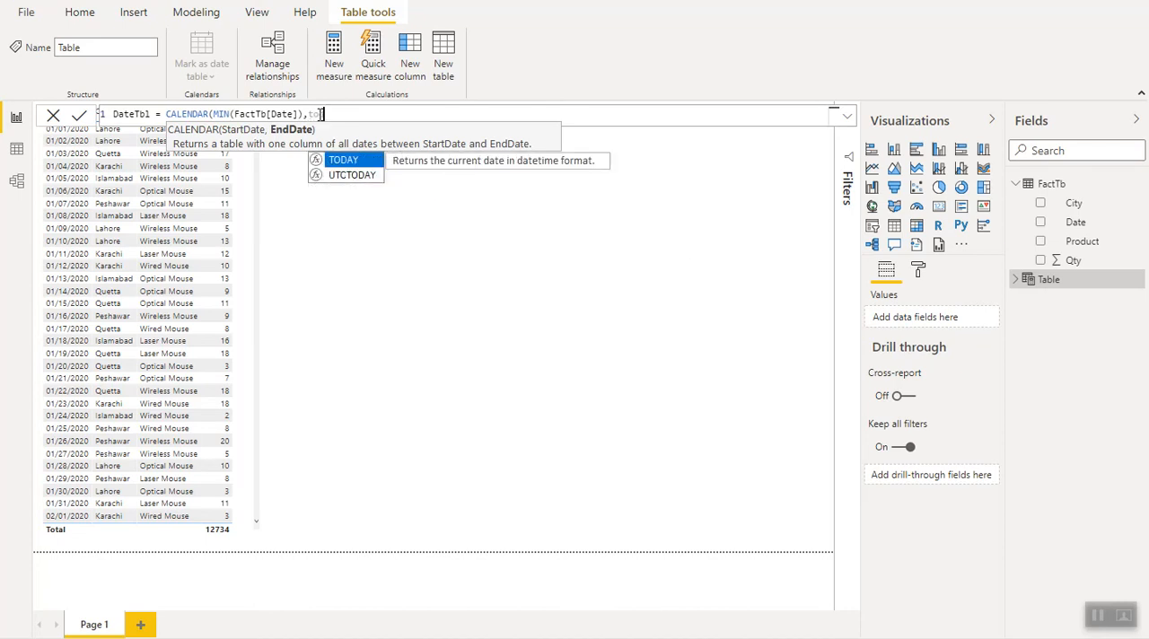
key("Tab")
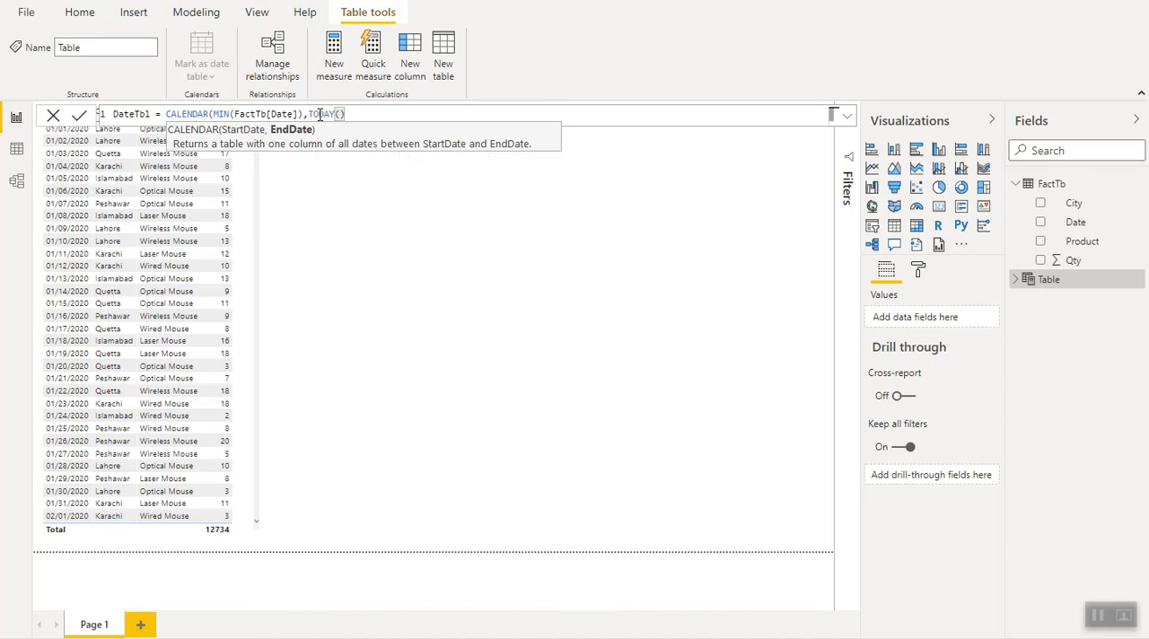
type(")")
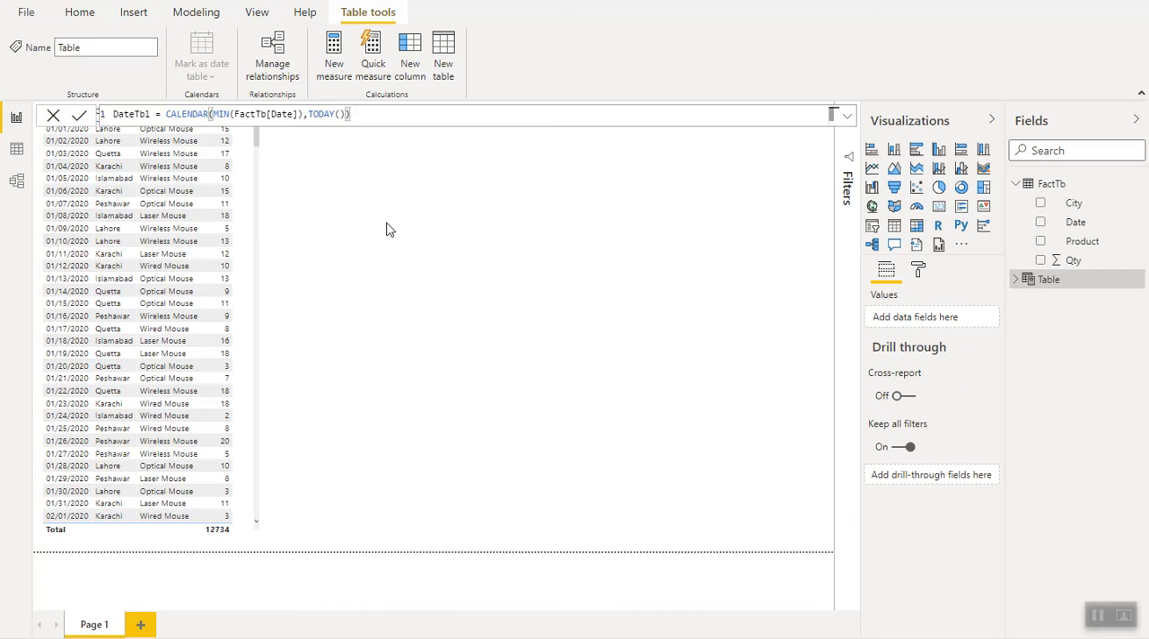
left_click(80, 119)
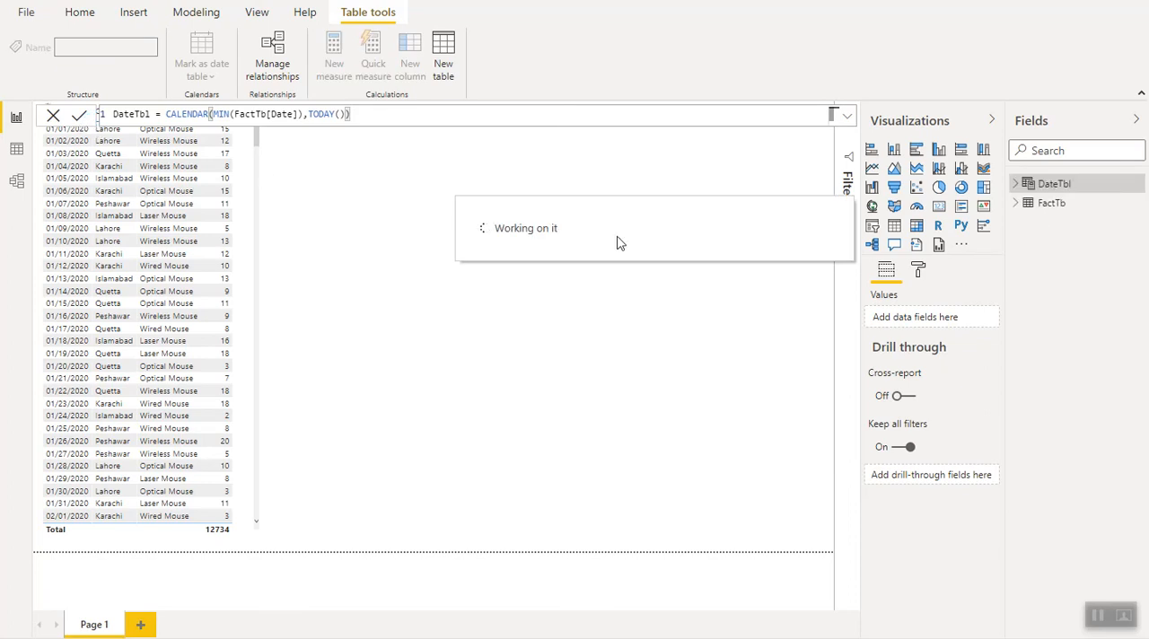
left_click(1026, 189)
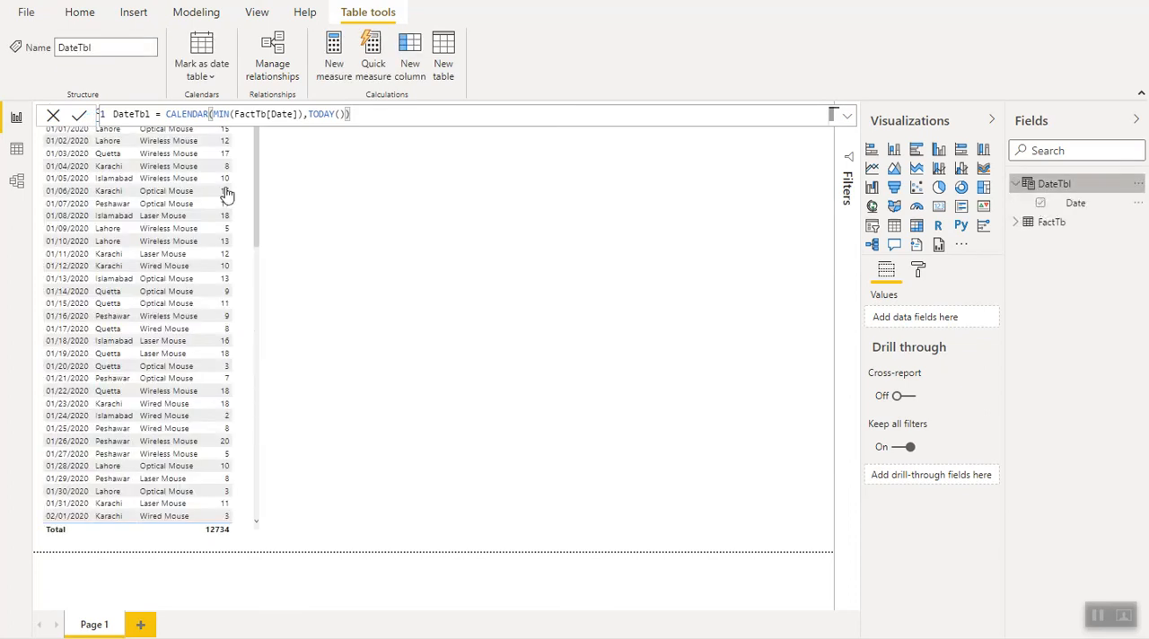
left_click(18, 150)
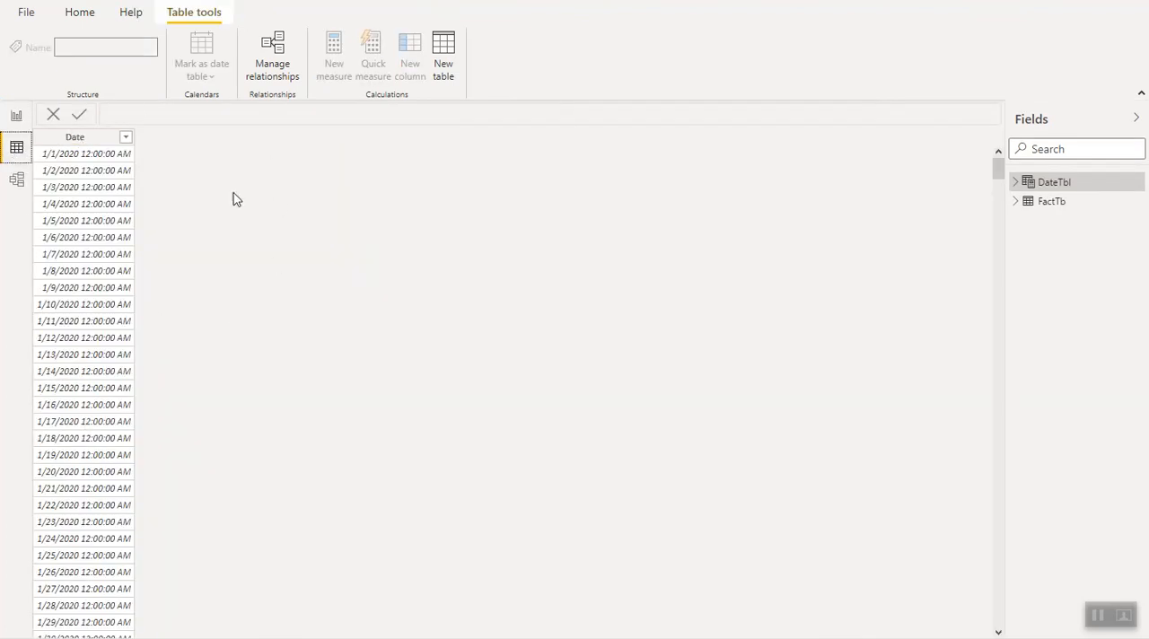
- Create a relationship in the data model from the Date field of DateTbl to the Date field of FactTb
left_click(17, 181)
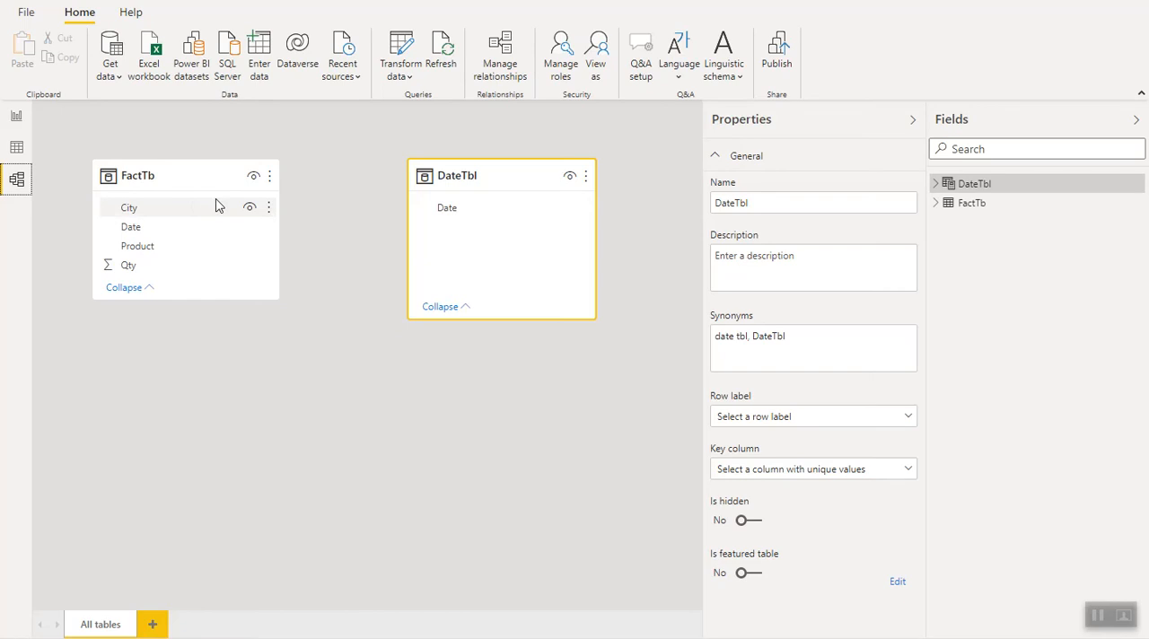
left_click(455, 211)
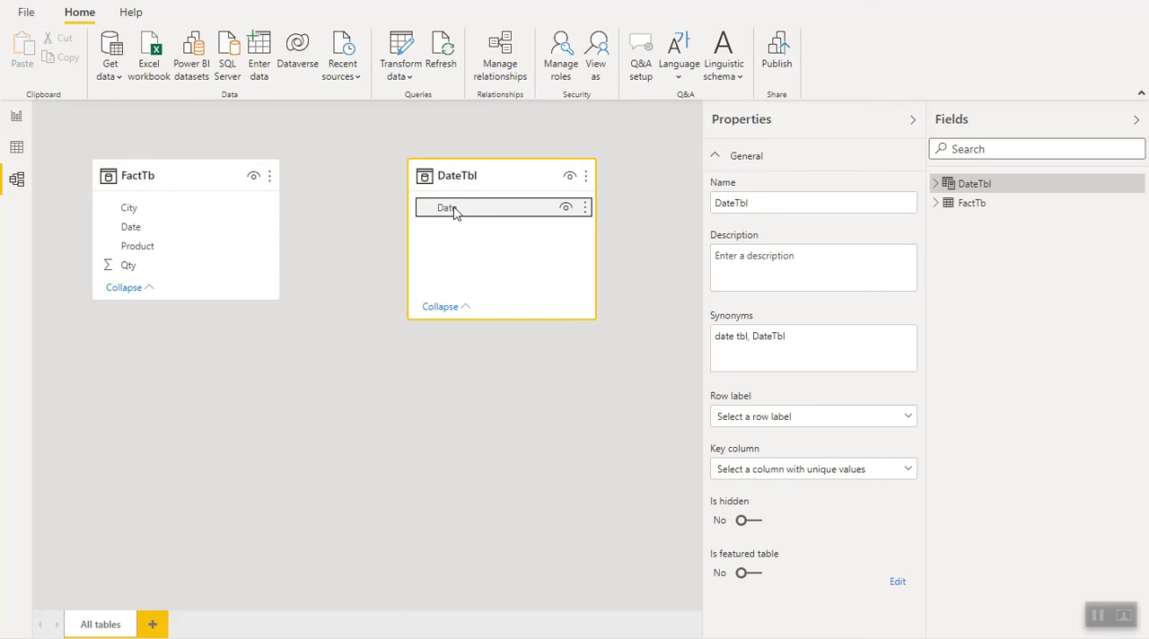
left_click_drag(455, 212, 195, 234)
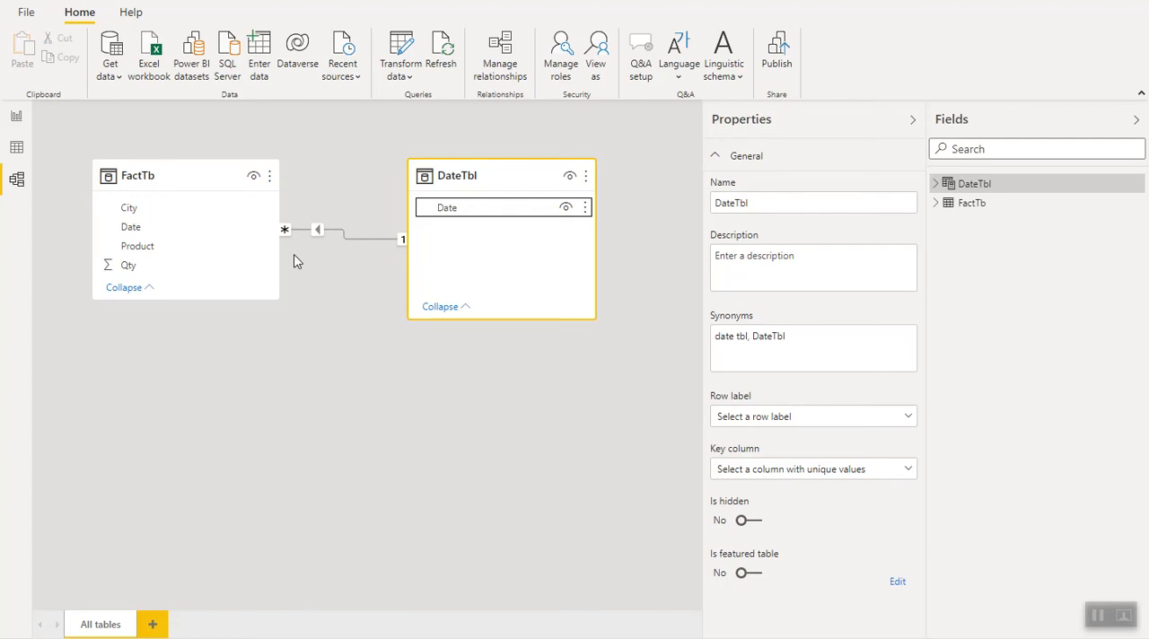
- Add a calculated column to DateTbl with the formula Year = YEAR(DateTbl[Date])
left_click(17, 149)
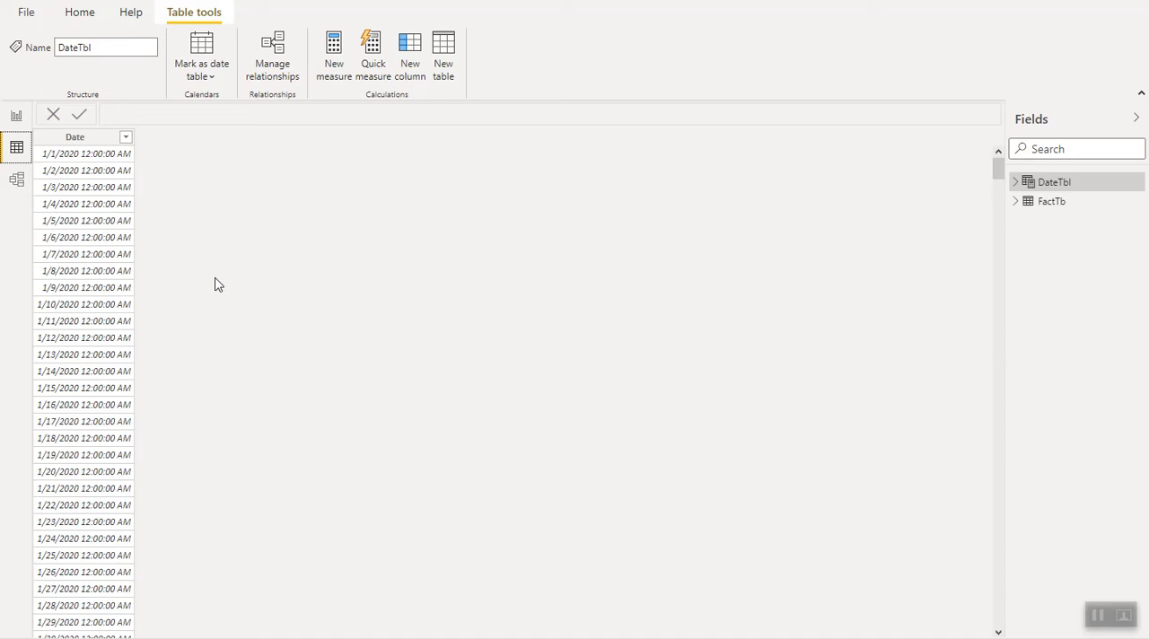
left_click(410, 65)
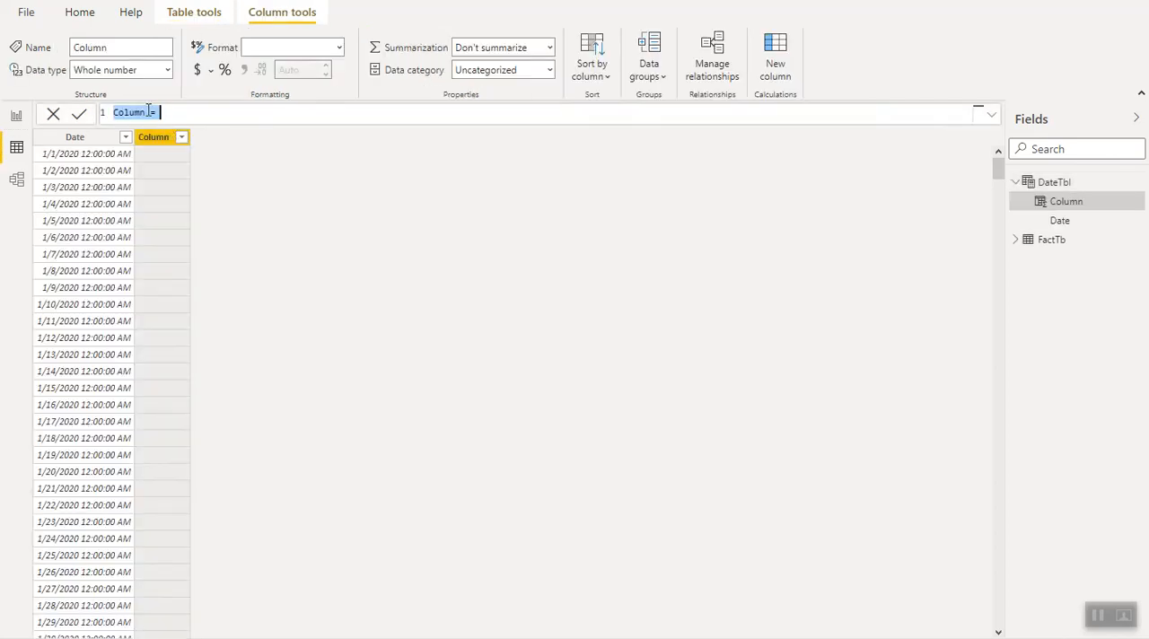
type("Year = ye")
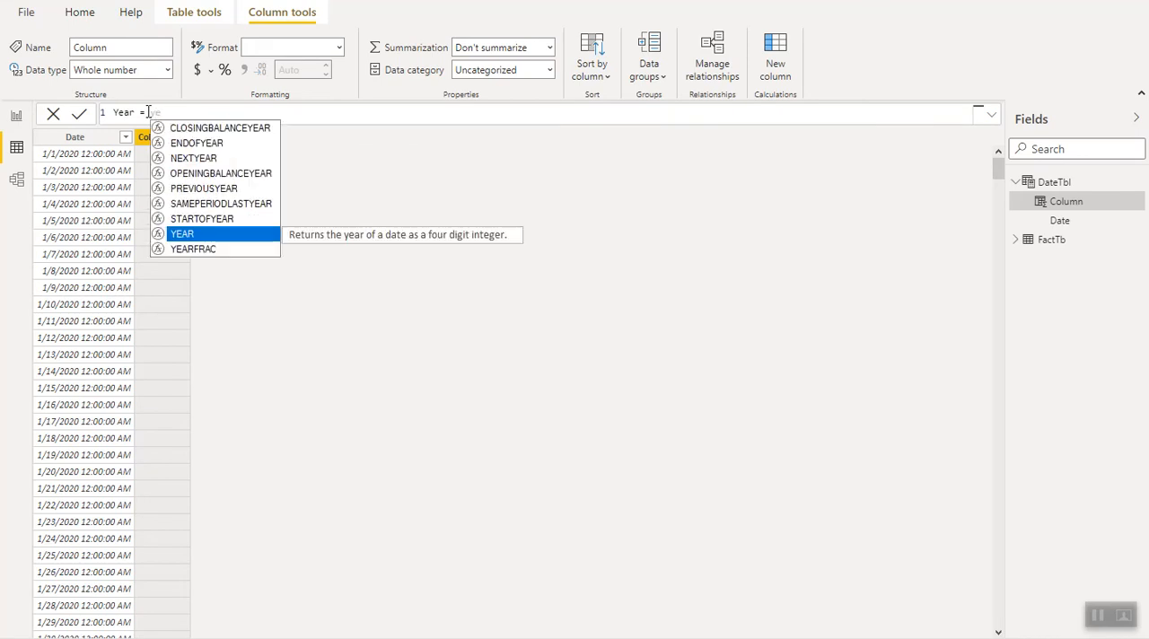
key("Tab")
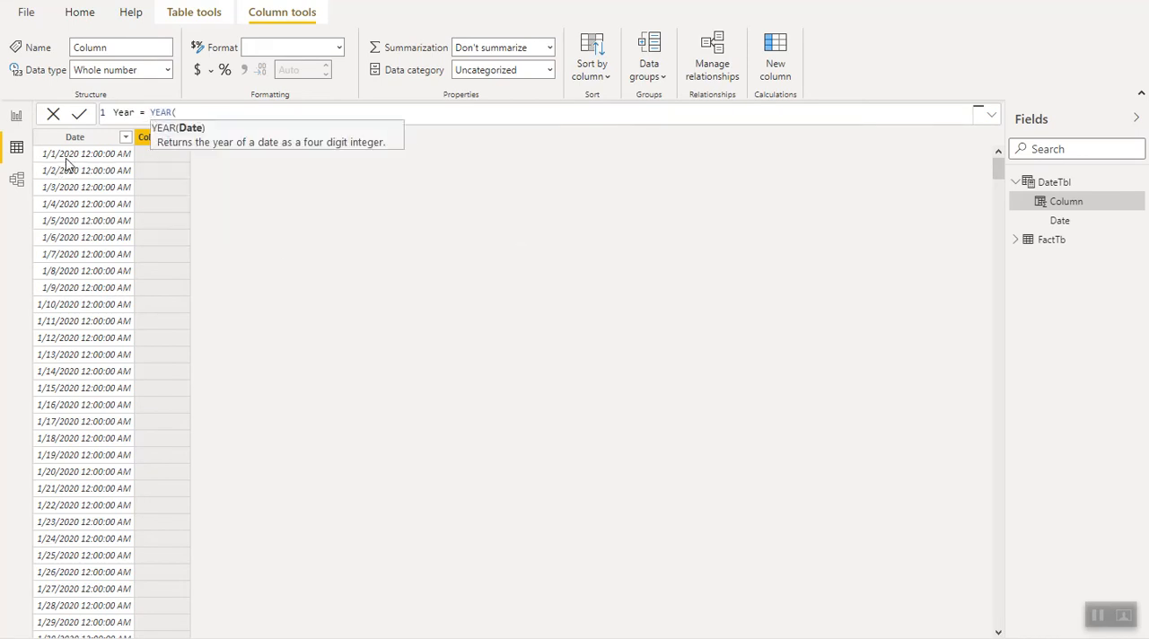
type("da")
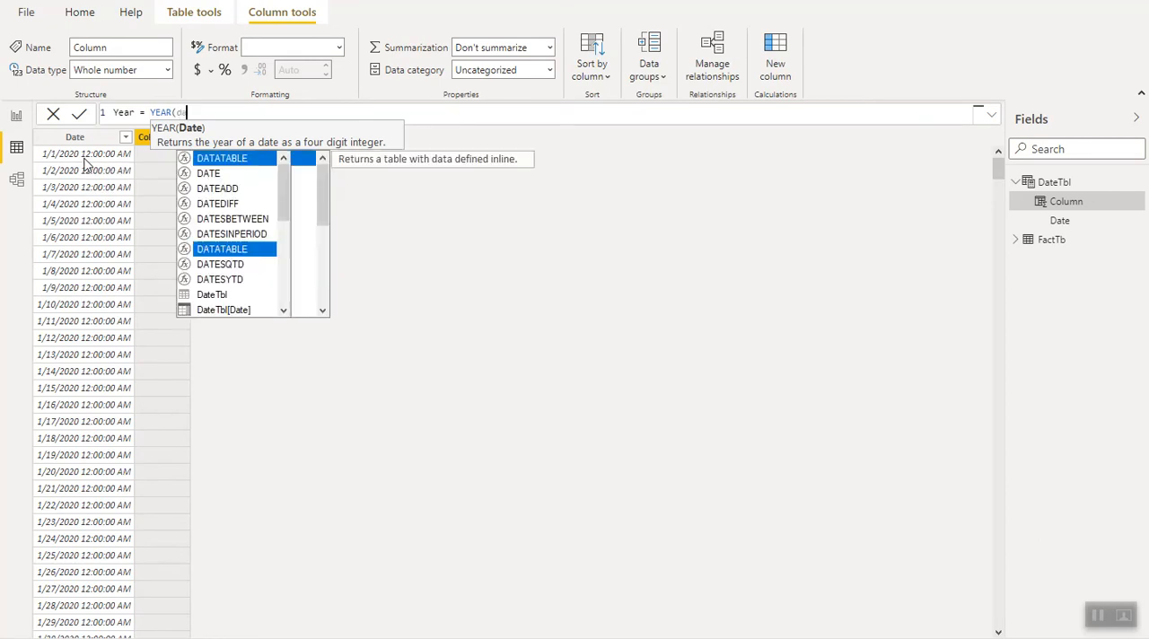
type("tett")
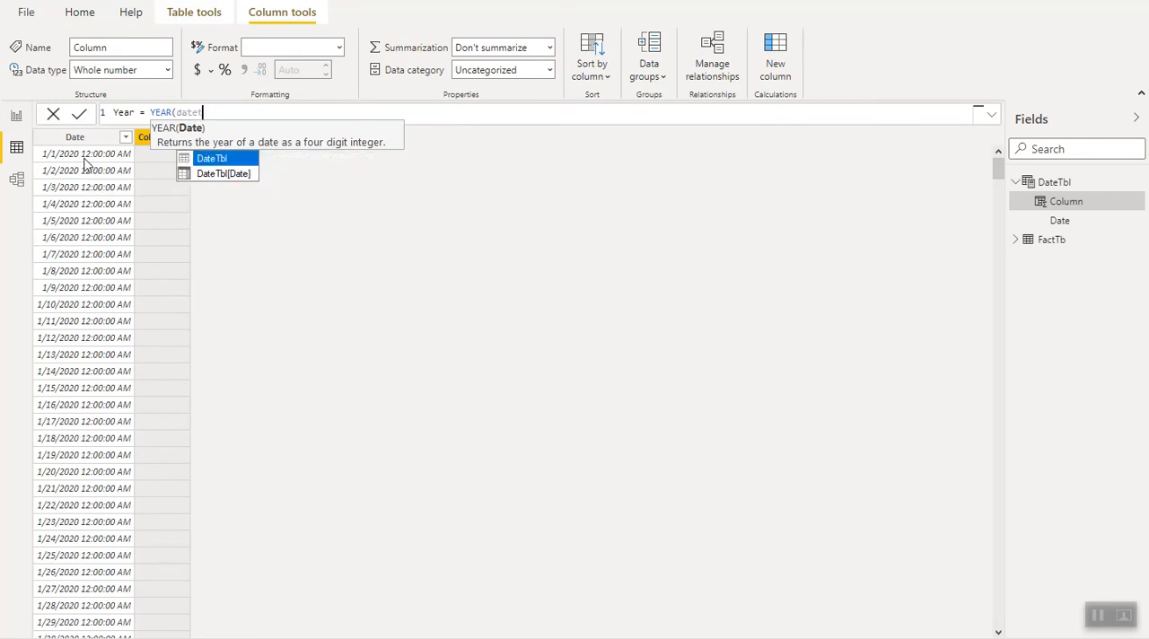
left_click(227, 174)
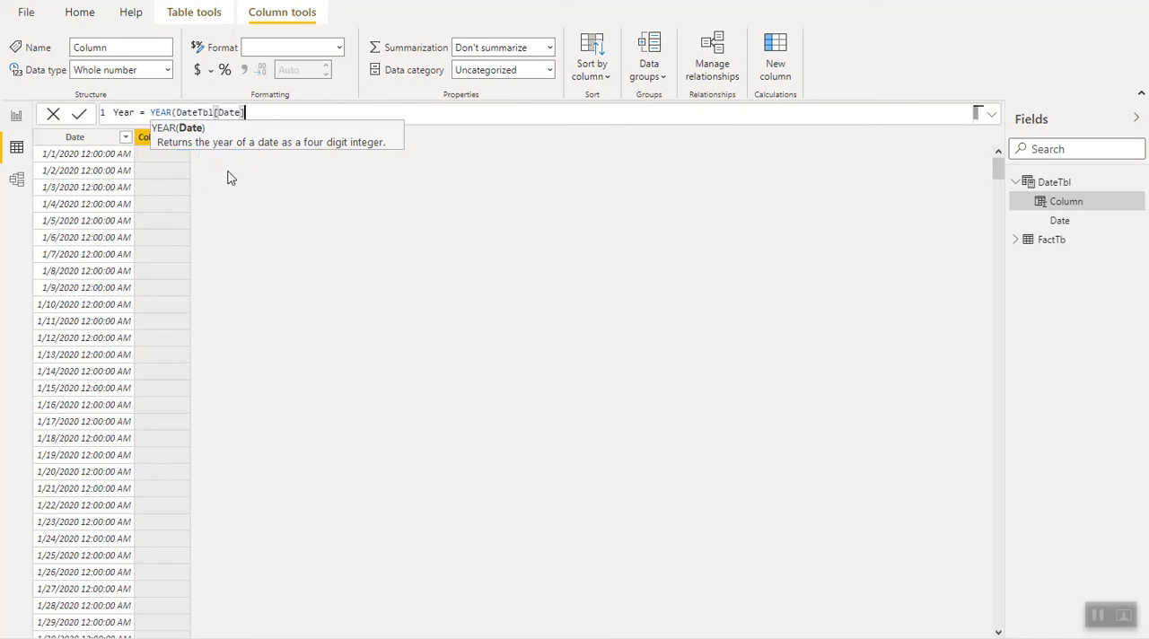
type(")")
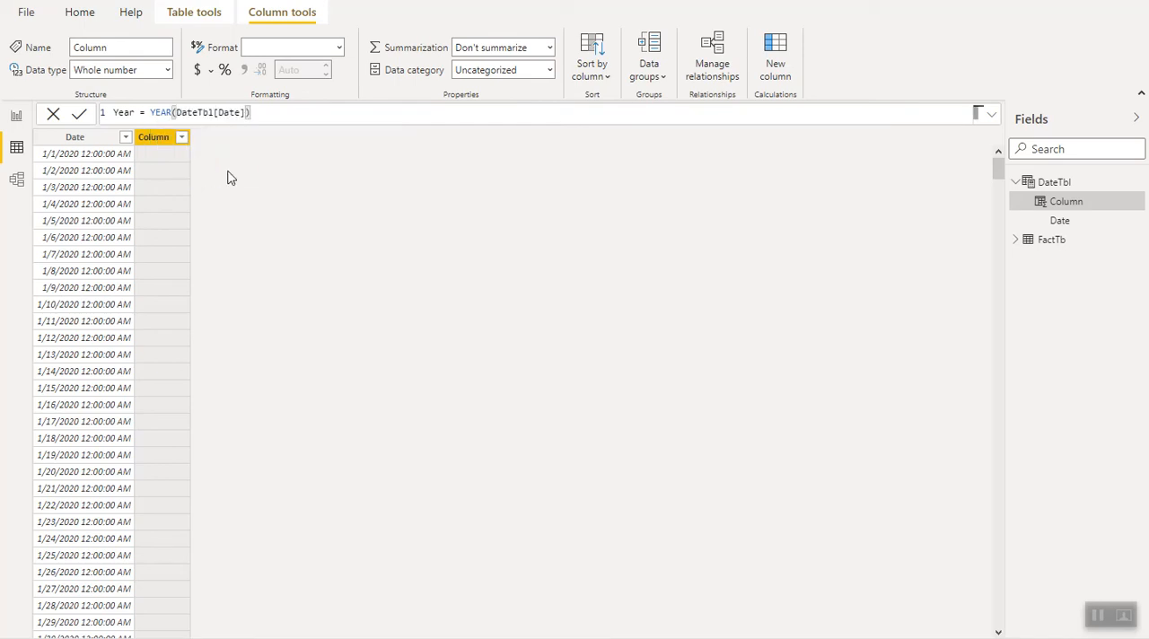
key("Return")
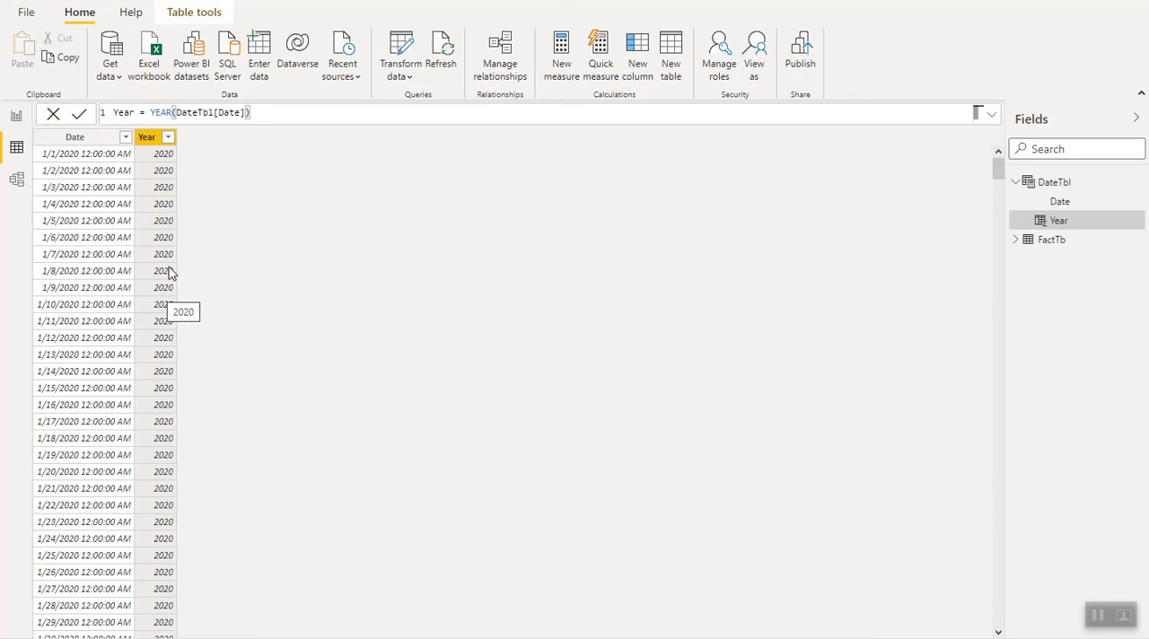
- Start a calculated column named Month in DateTbl, using the FORMAT function
left_click(188, 13)
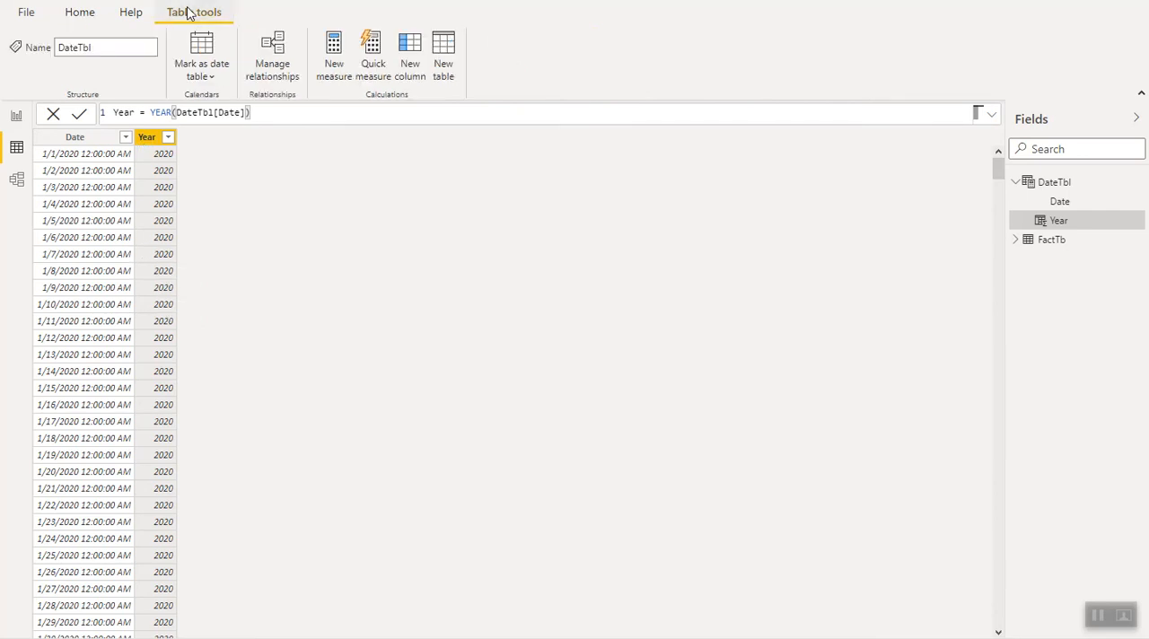
left_click(132, 222)
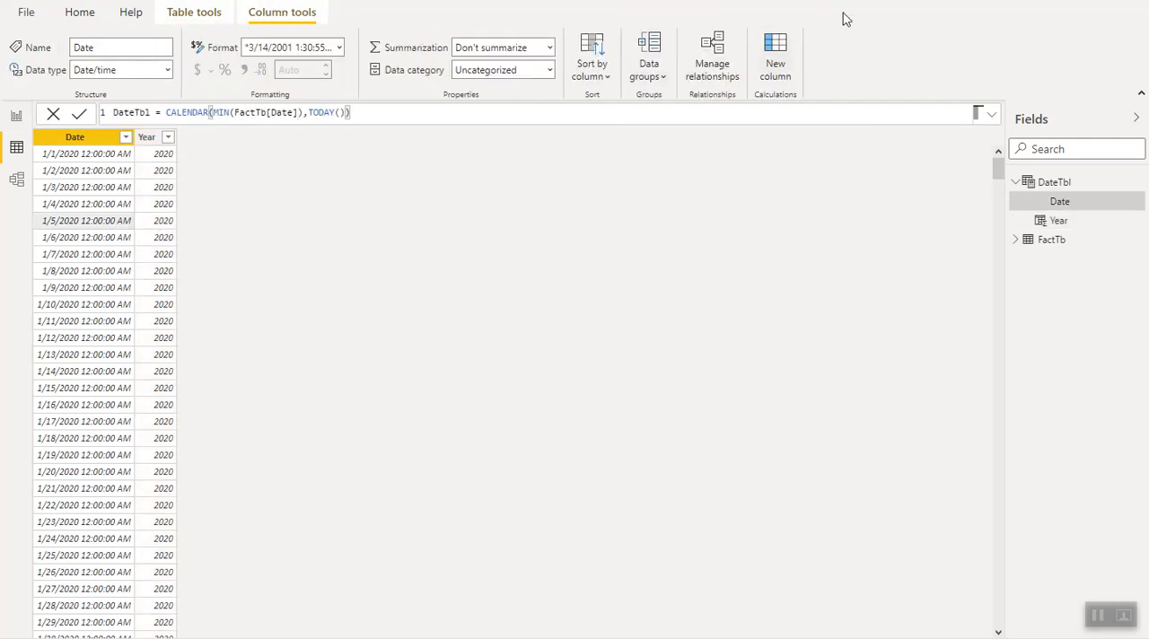
left_click(776, 64)
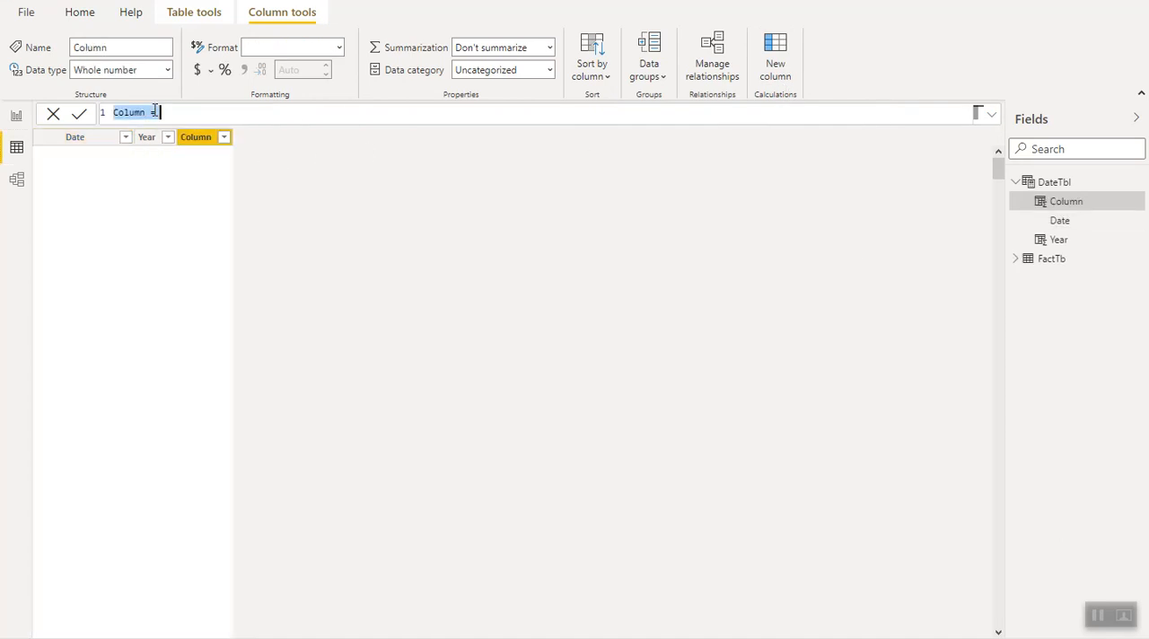
type("Month")
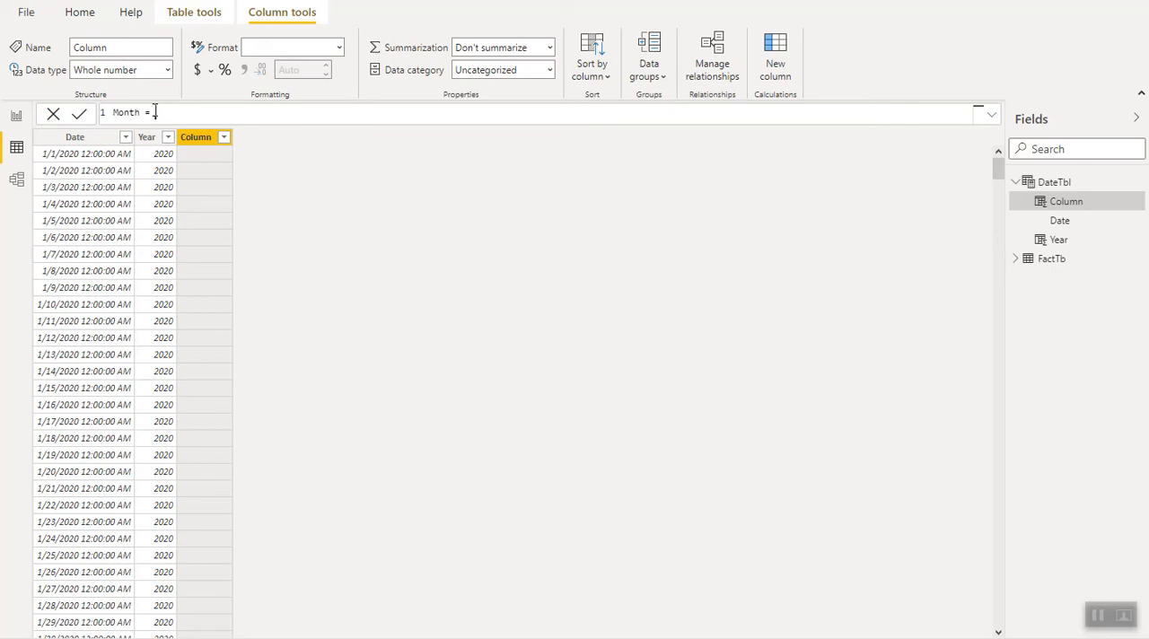
type("Fo")
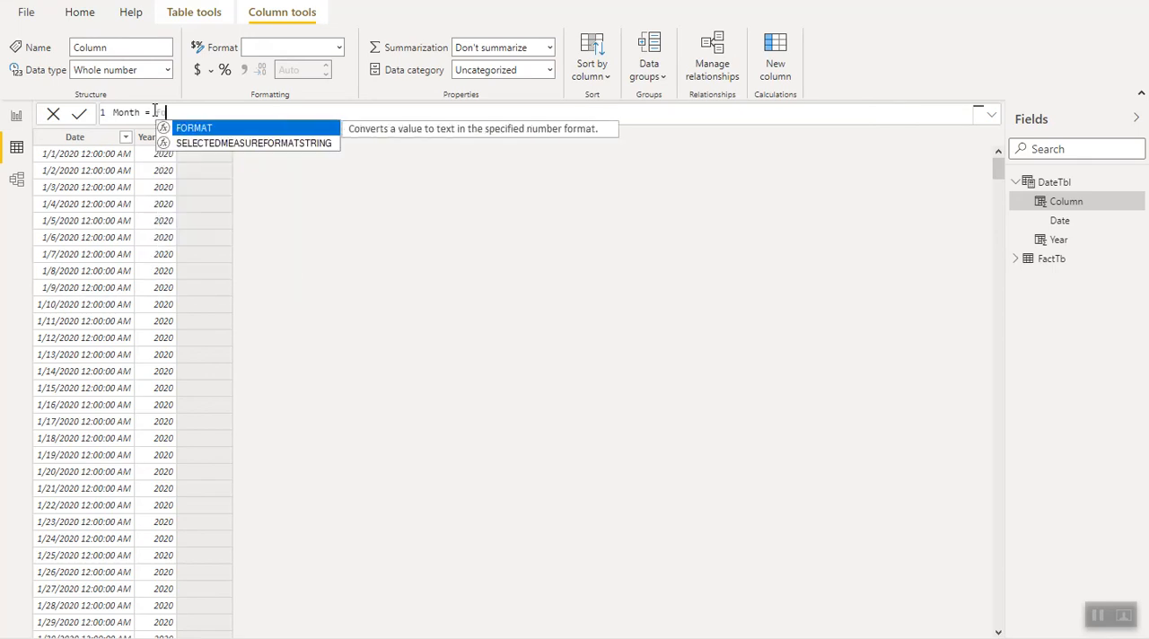
type("r")
key("Tab")
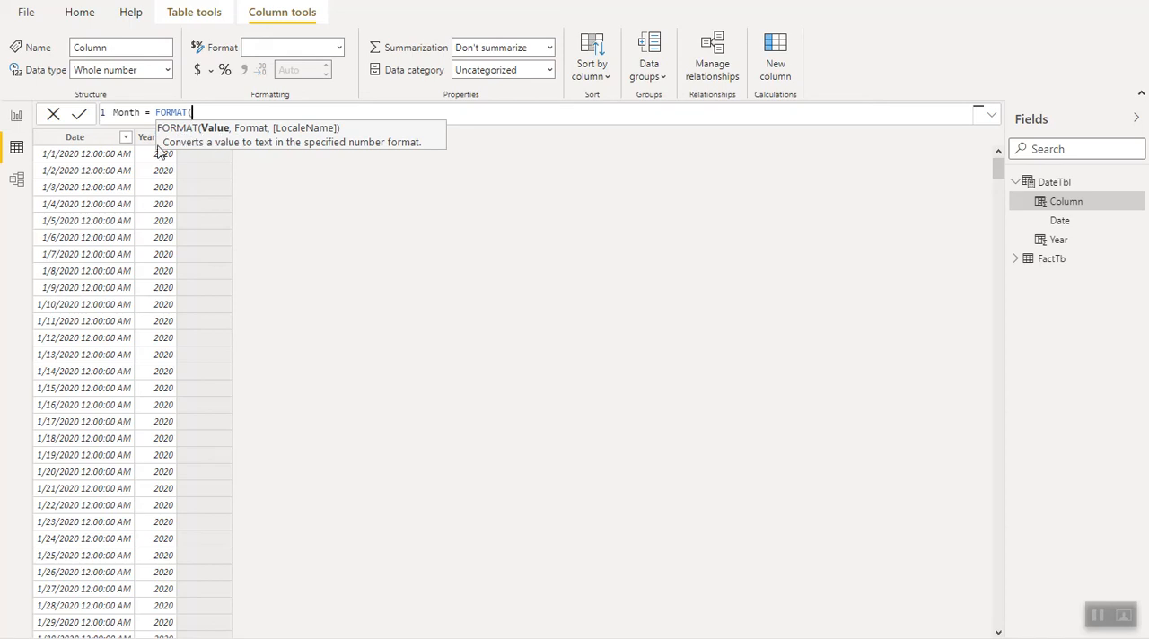
- Complete the Month formula with DateTbl[Date] as the value and "MMM" as the format, and create the column
type("da")
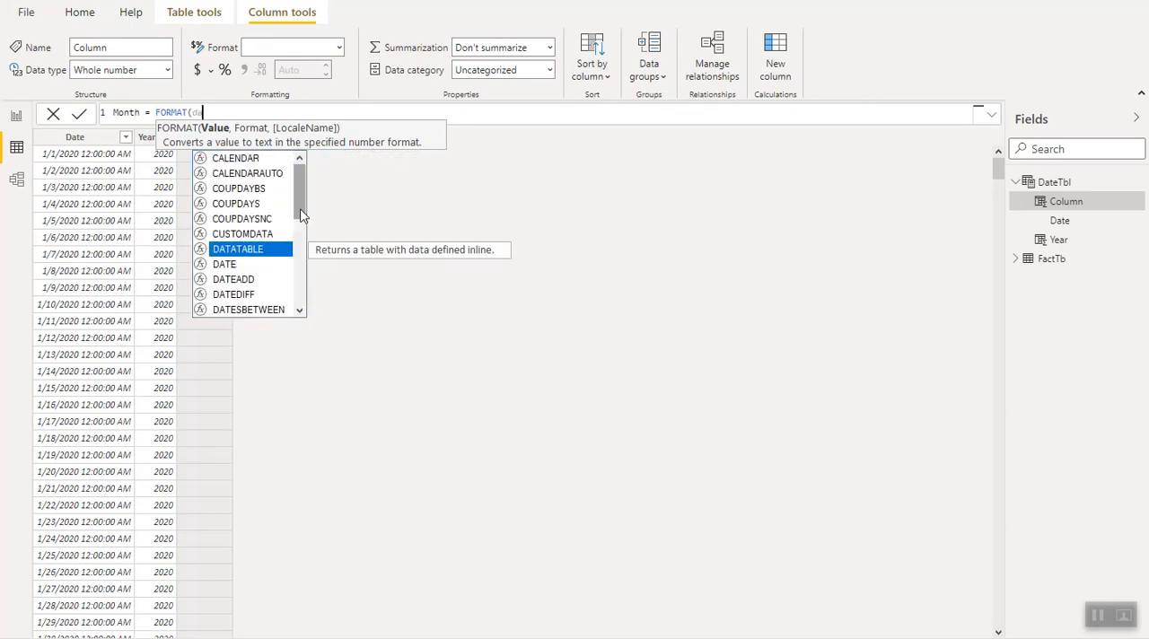
type("tetbl")
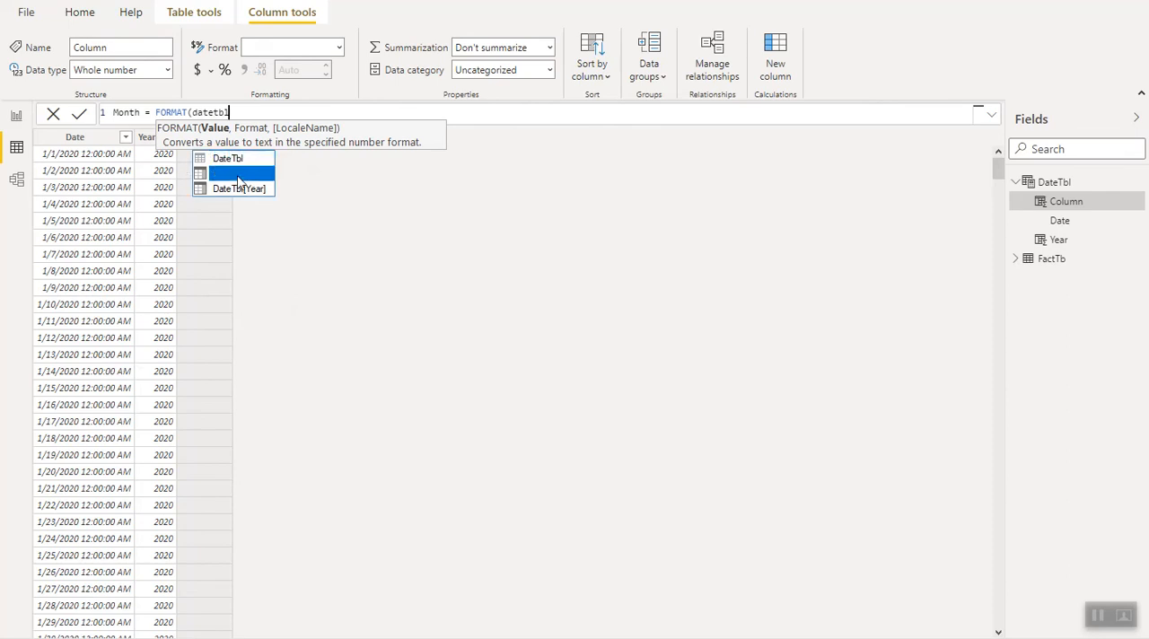
left_click(239, 175)
type(",\"MMM")
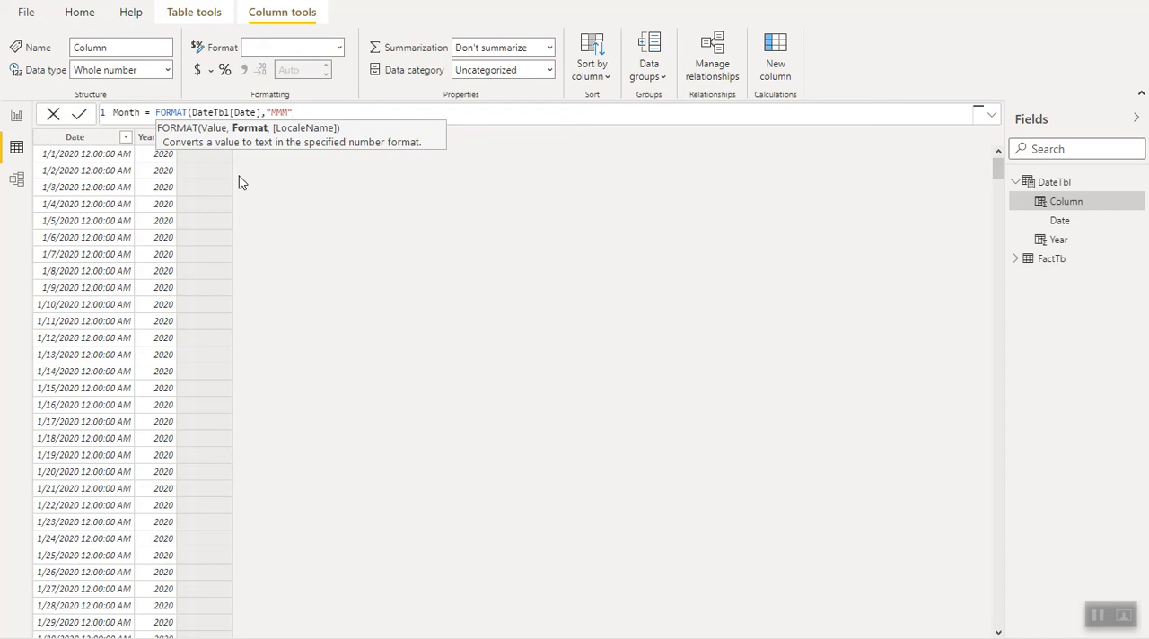
type(")")
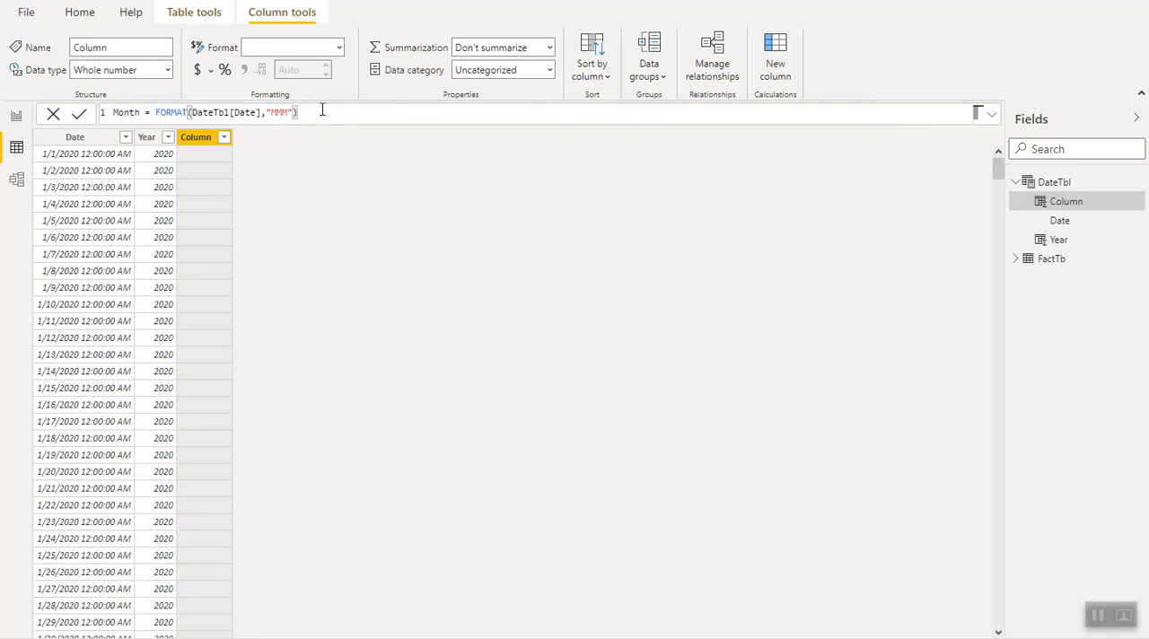
key("Return")
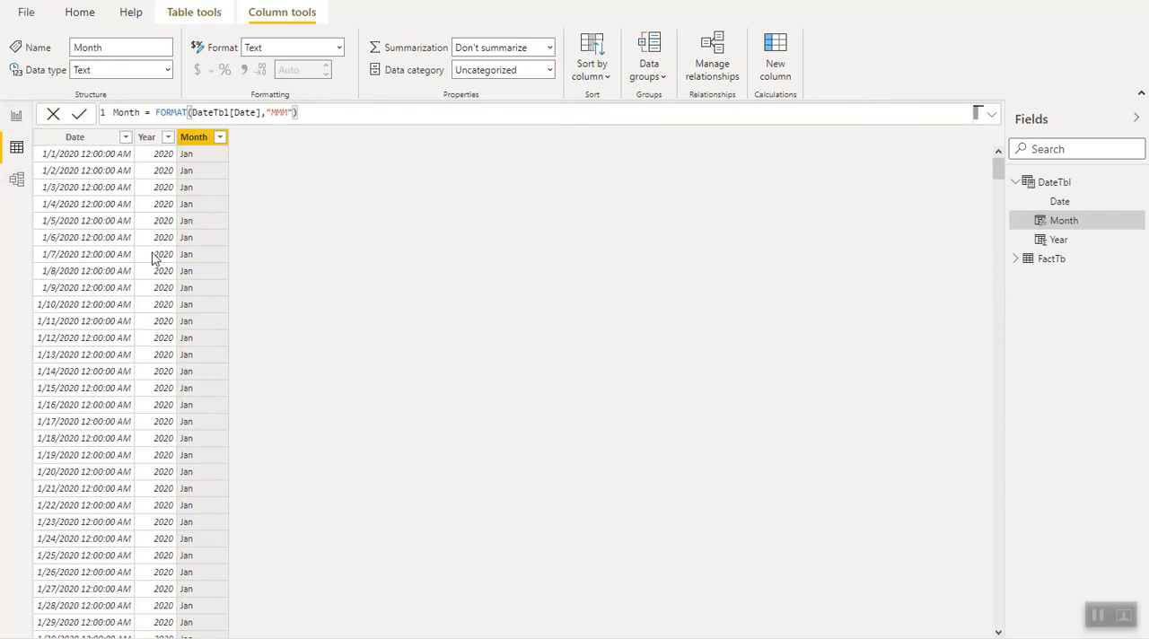
- Add a report table with Year from DateTbl and Qty from FactTb beside the existing table, and shrink it around its rows
left_click(20, 119)
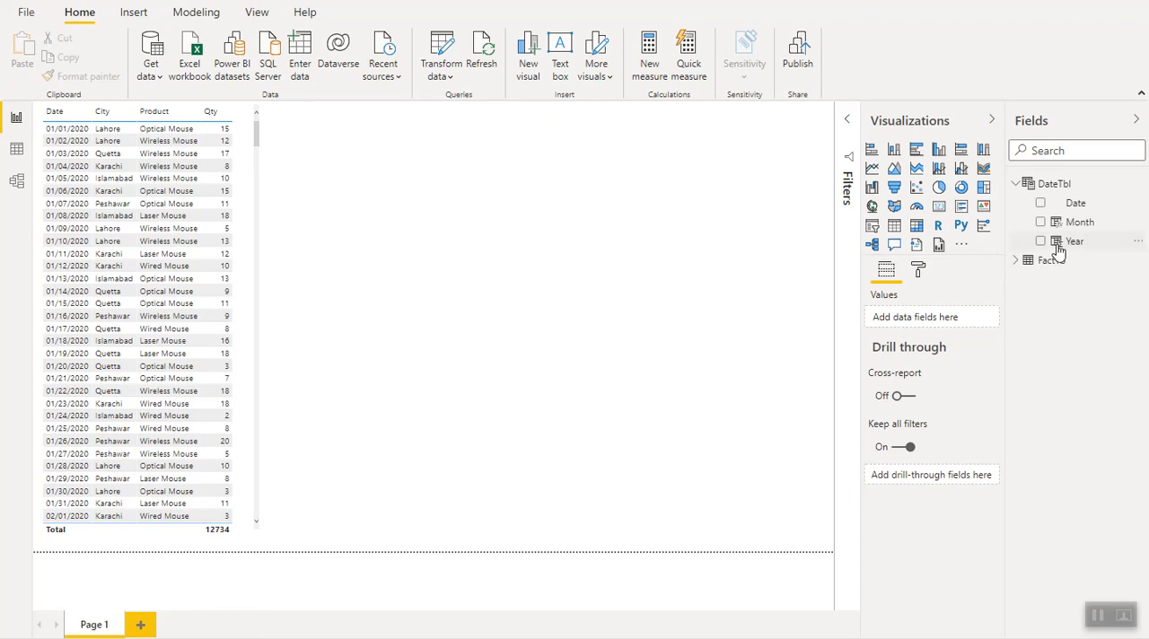
left_click_drag(1058, 249, 336, 166)
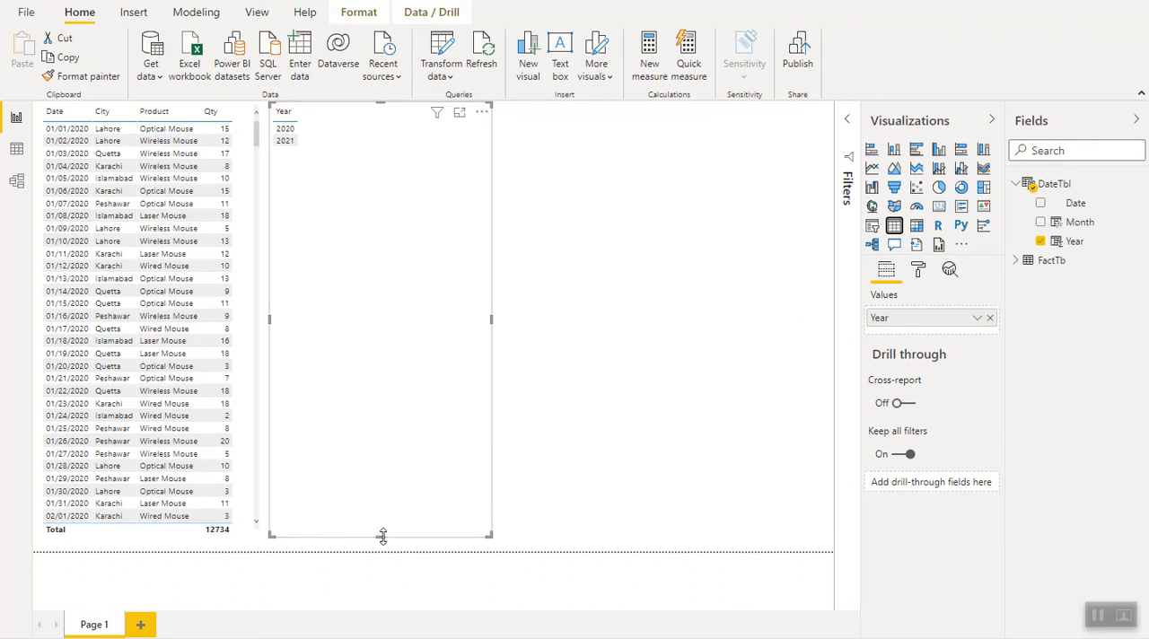
left_click_drag(380, 537, 357, 226)
left_click(1016, 261)
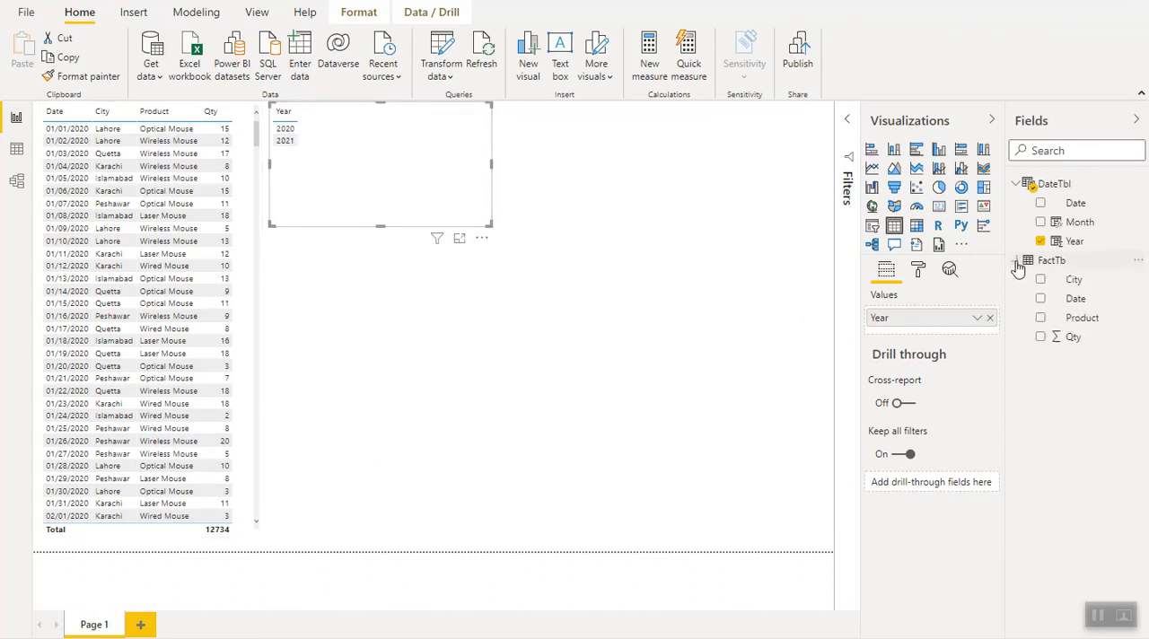
left_click(1042, 338)
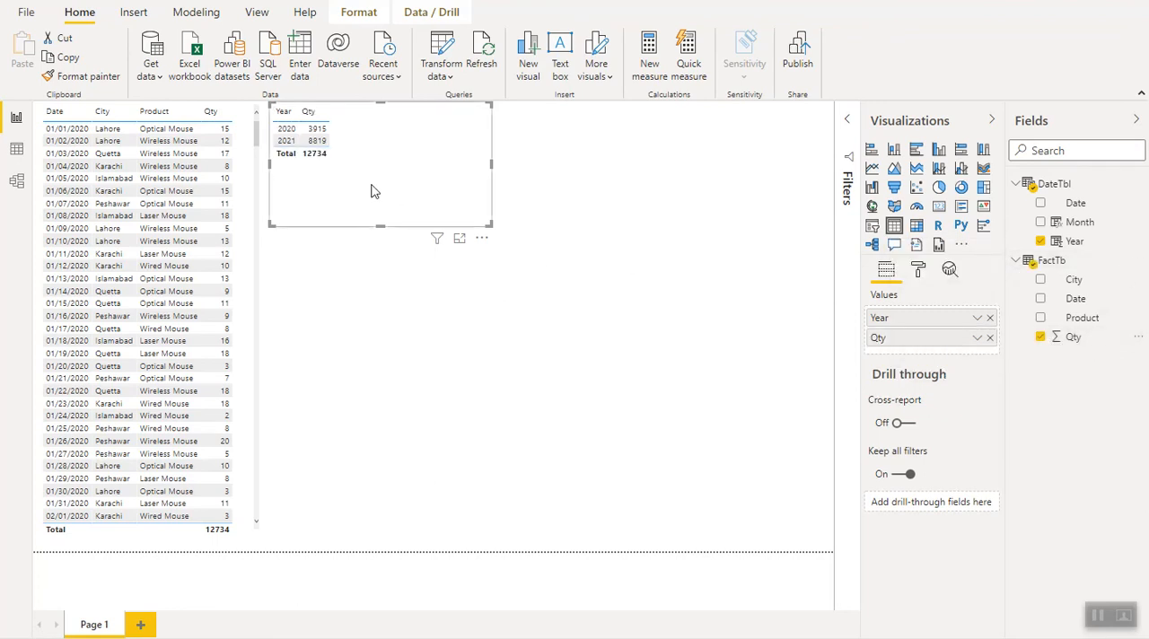
left_click_drag(378, 229, 386, 179)
left_click_drag(492, 143, 422, 149)
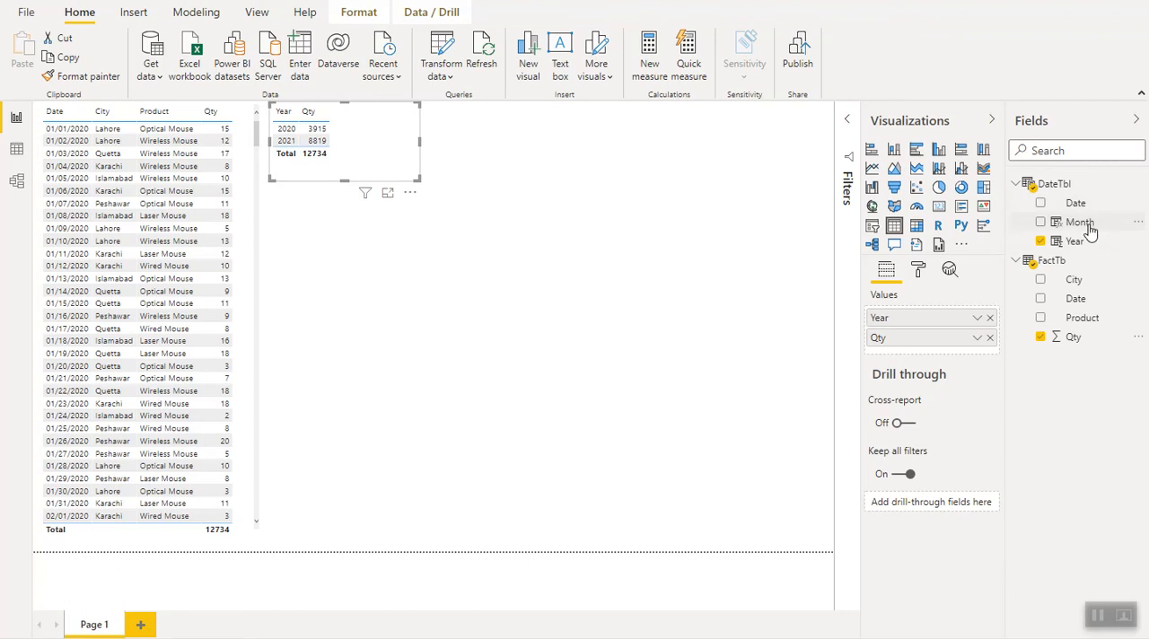
- Add a report table listing Month from DateTbl below the Year table and reduce its height
left_click_drag(1085, 226, 360, 251)
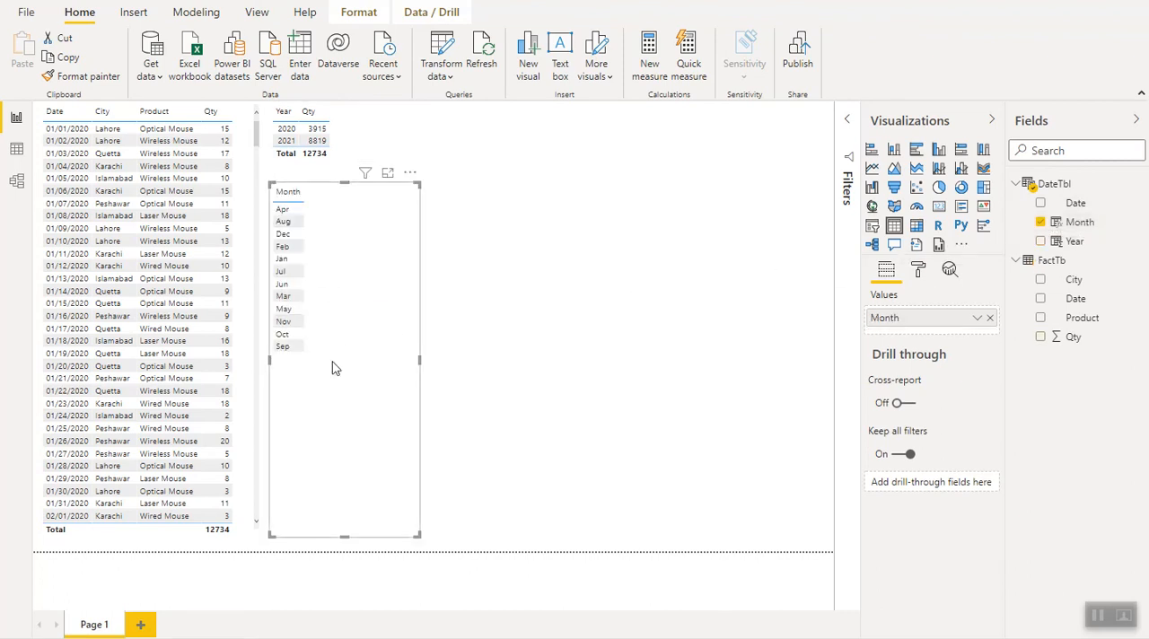
left_click_drag(343, 536, 360, 410)
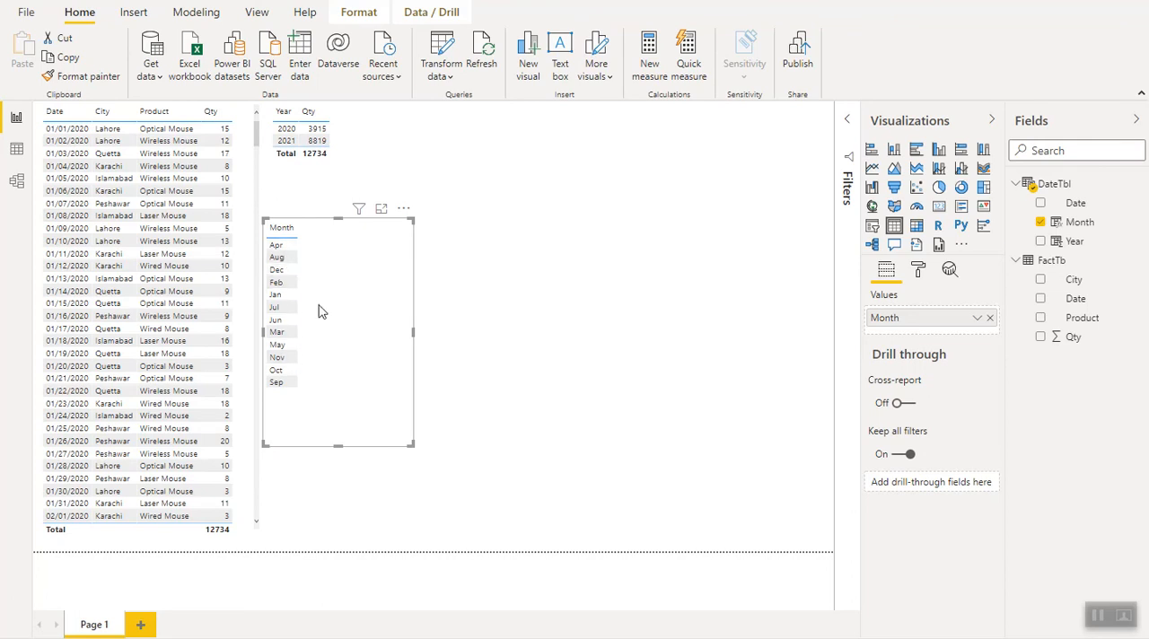
- Add a calculated column to DateTbl with the formula MonthNo = MONTH(DateTbl[Date])
left_click(16, 151)
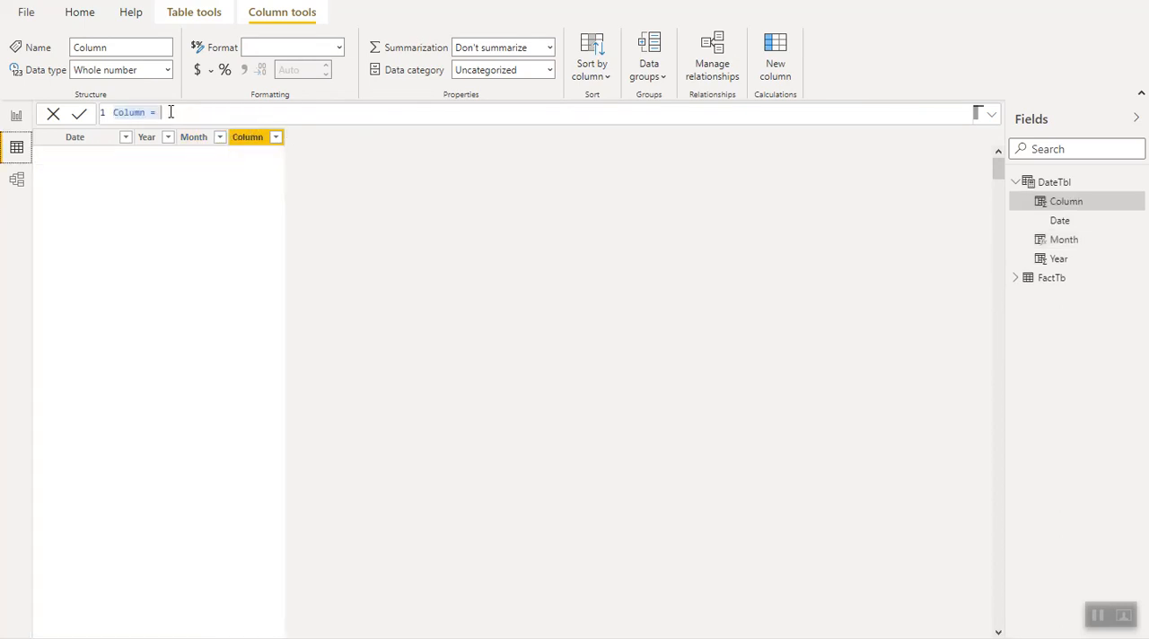
type("Mon")
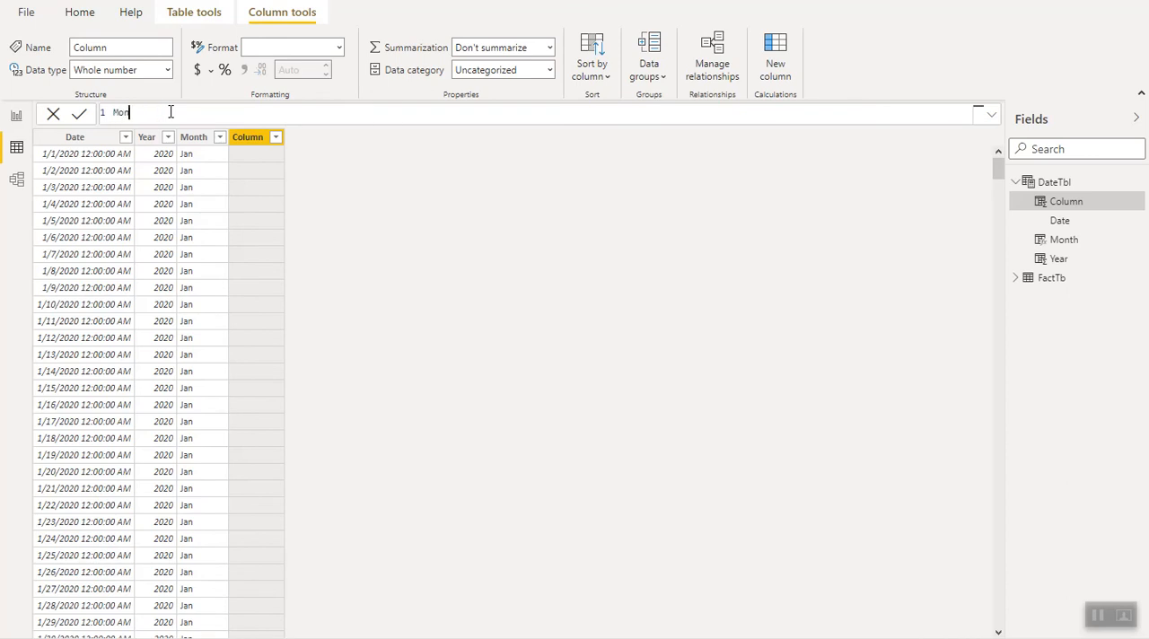
type("thNo = month")
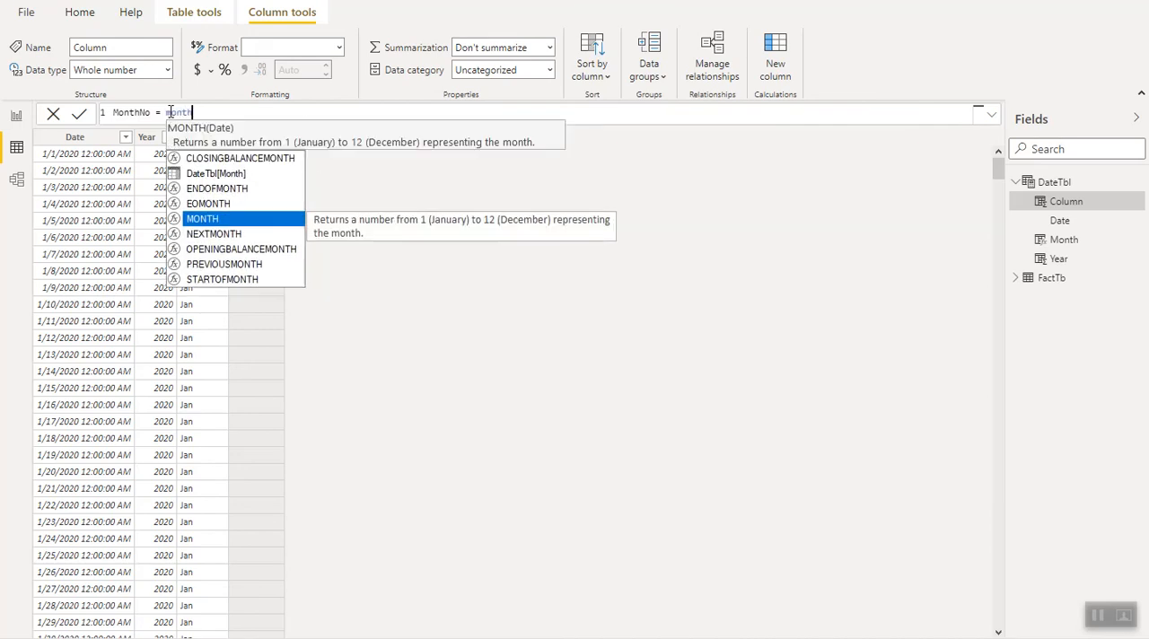
key("Tab")
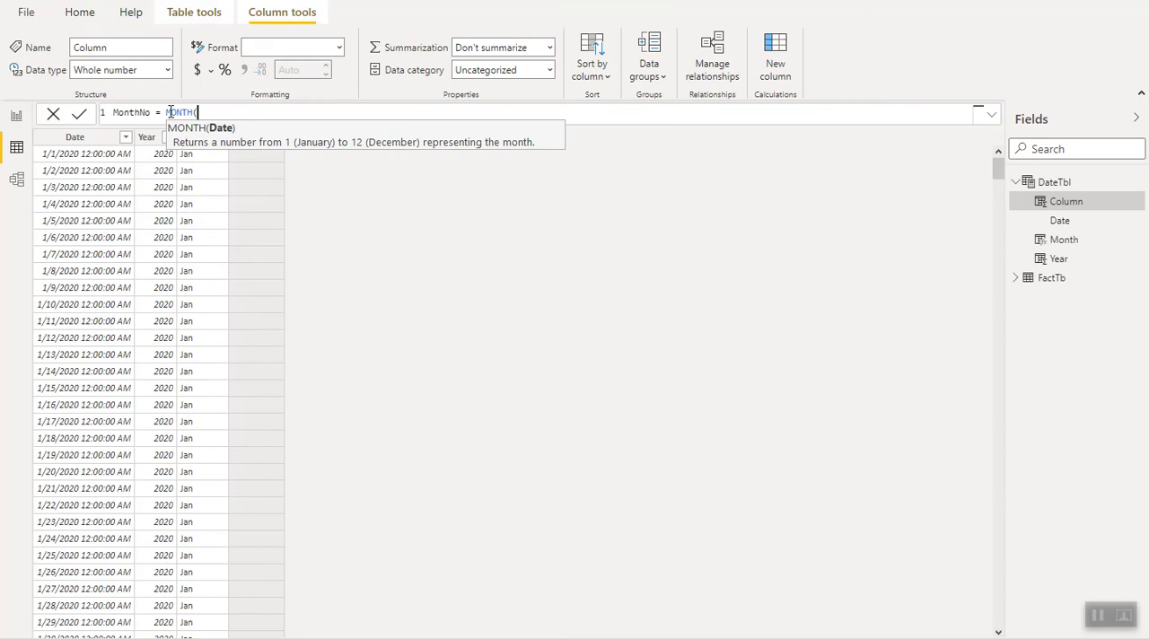
type("datet")
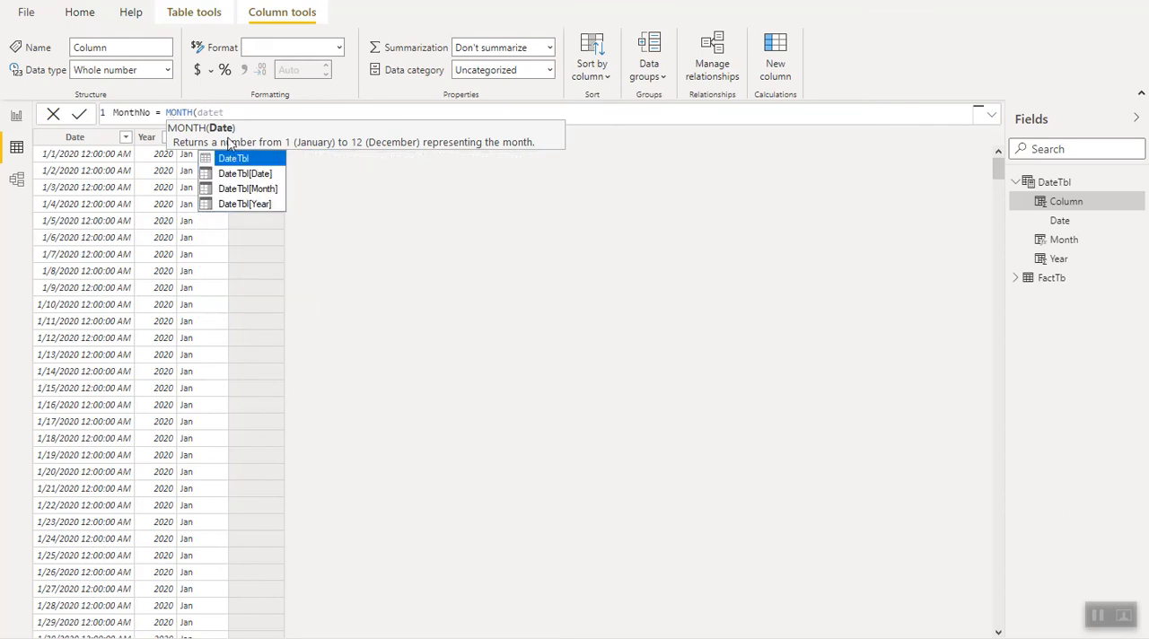
left_click(260, 174)
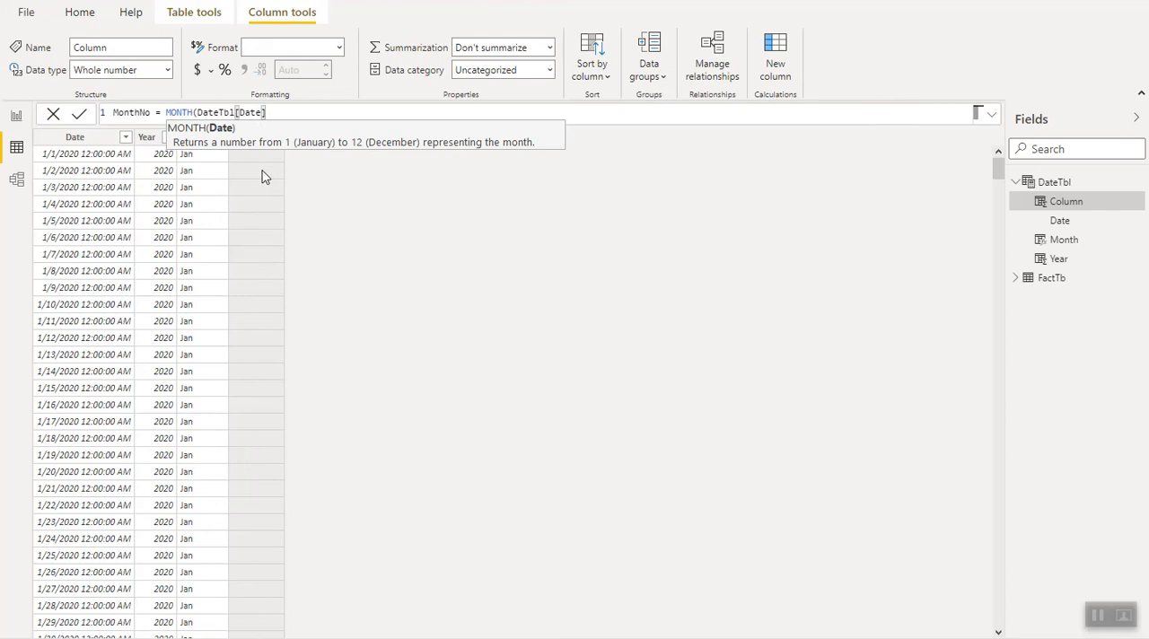
type(")")
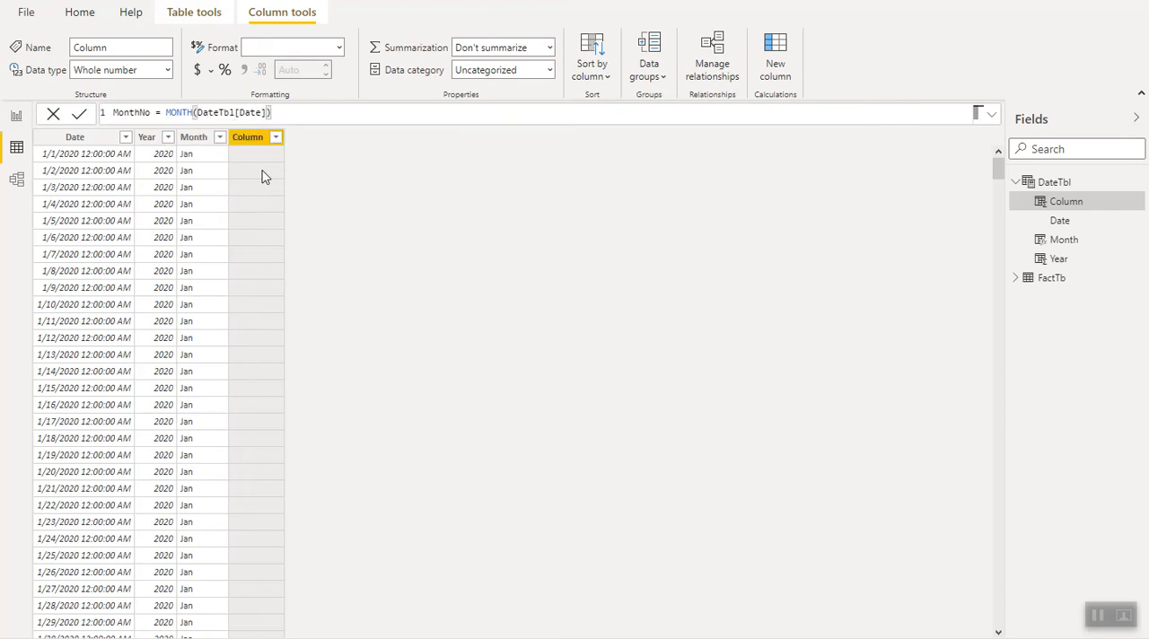
key("Return")
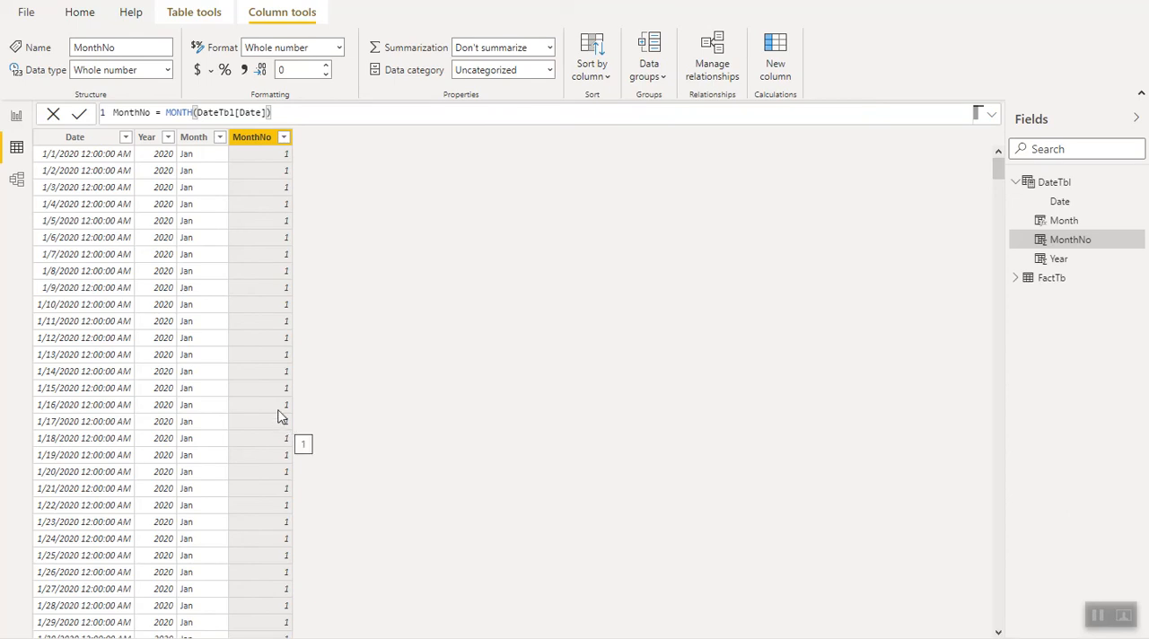
- Set the Month column of DateTbl to sort by MonthNo
left_click(193, 140)
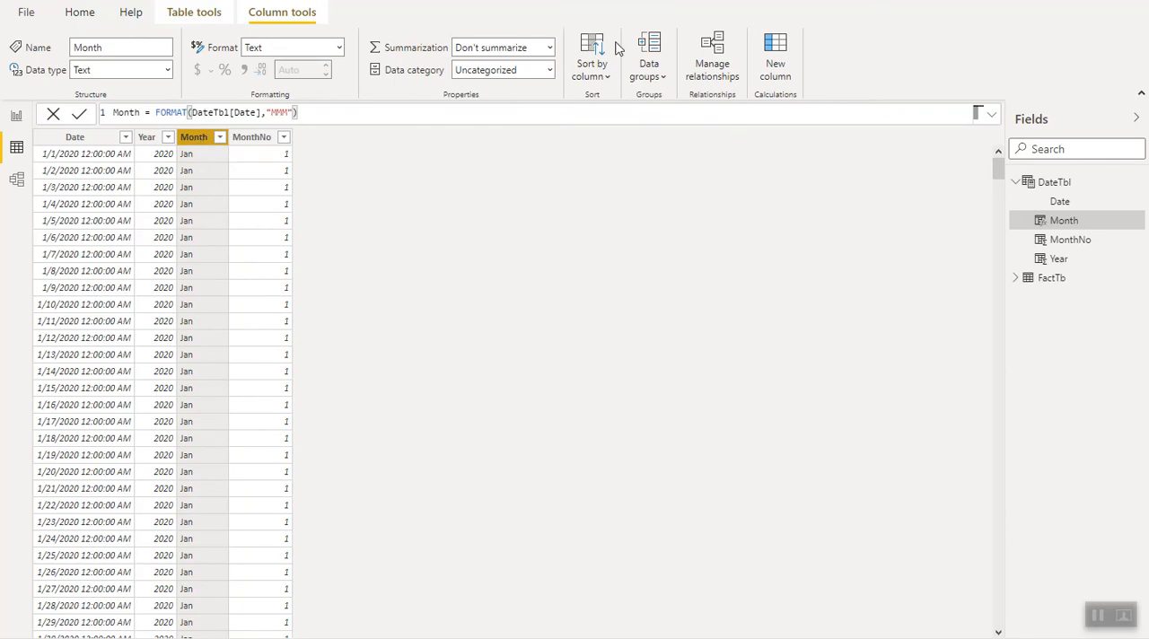
left_click(597, 80)
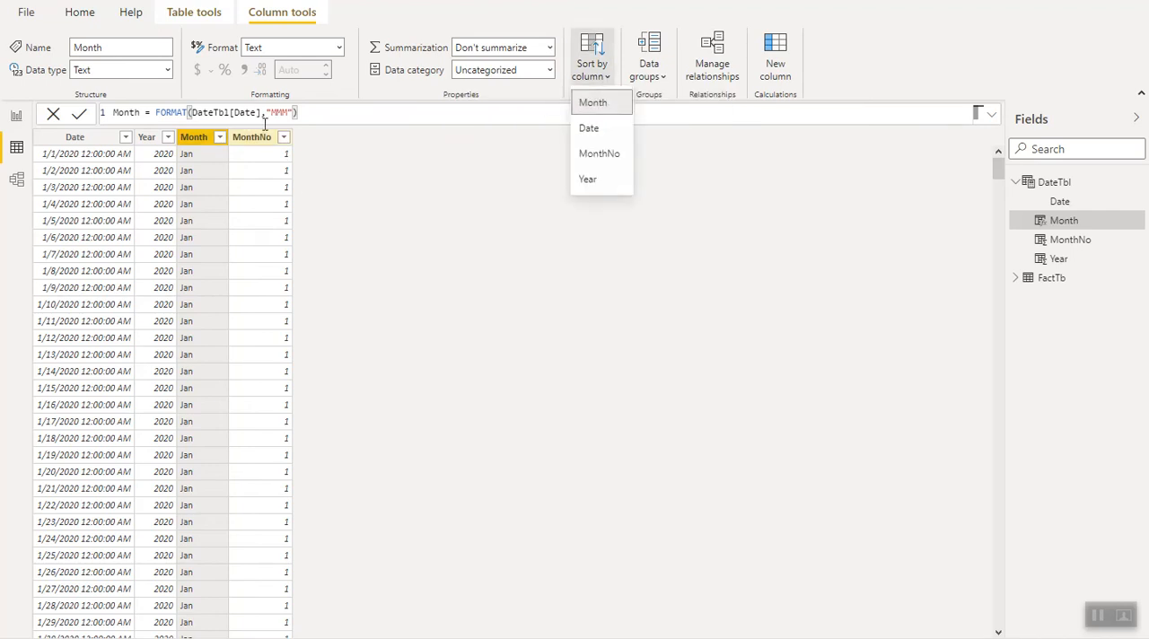
left_click(602, 154)
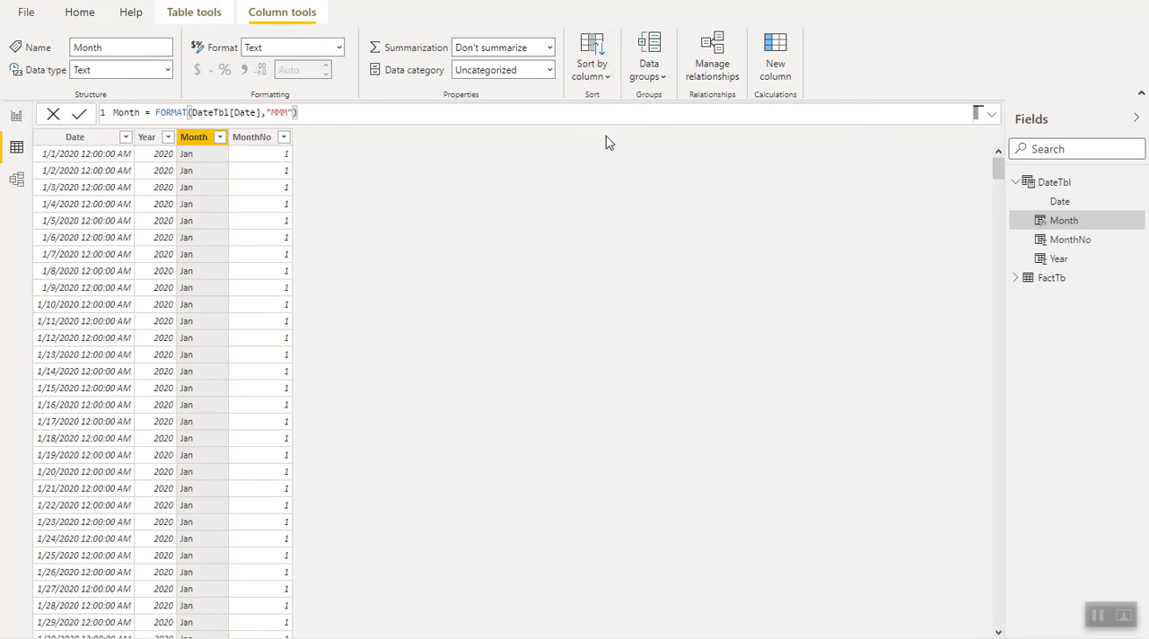
- Add Qty from FactTb to the Month table on the report page
left_click(16, 119)
left_click(286, 245)
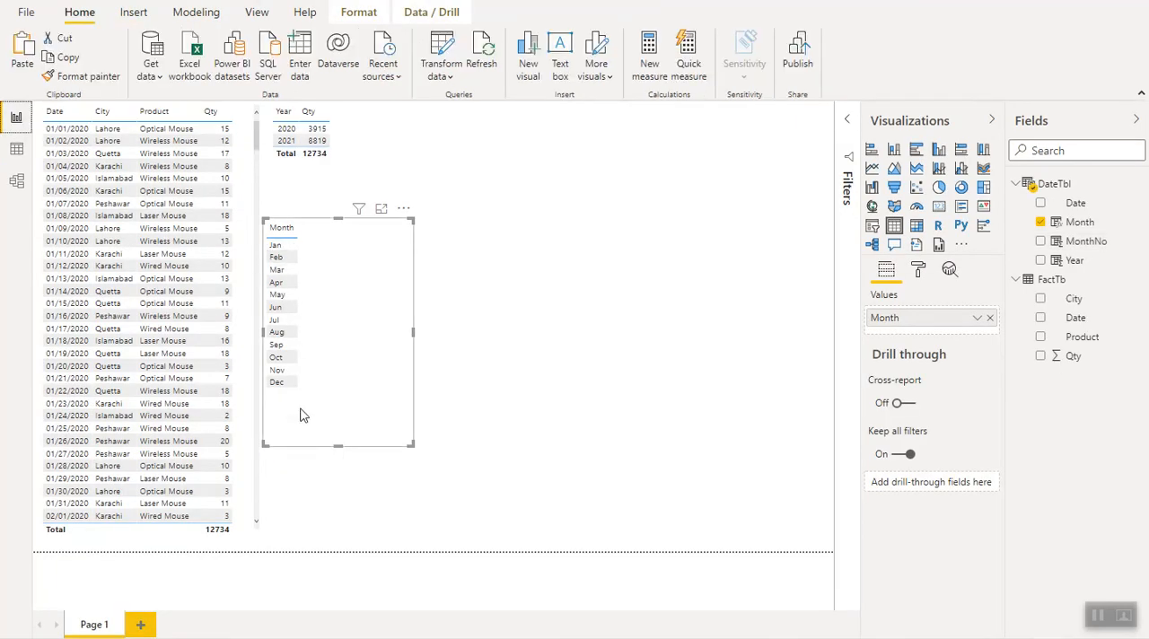
left_click(1041, 357)
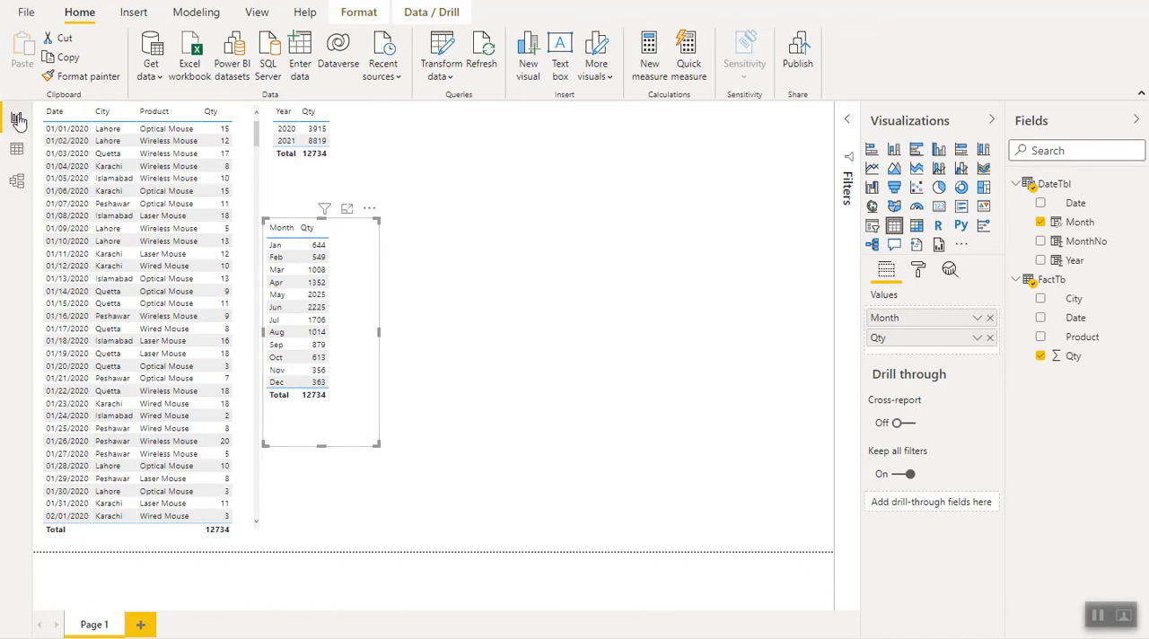
- Add a calculated column to DateTbl with the formula WeekNo = WEEKNUM(DateTbl[Date])
left_click(16, 148)
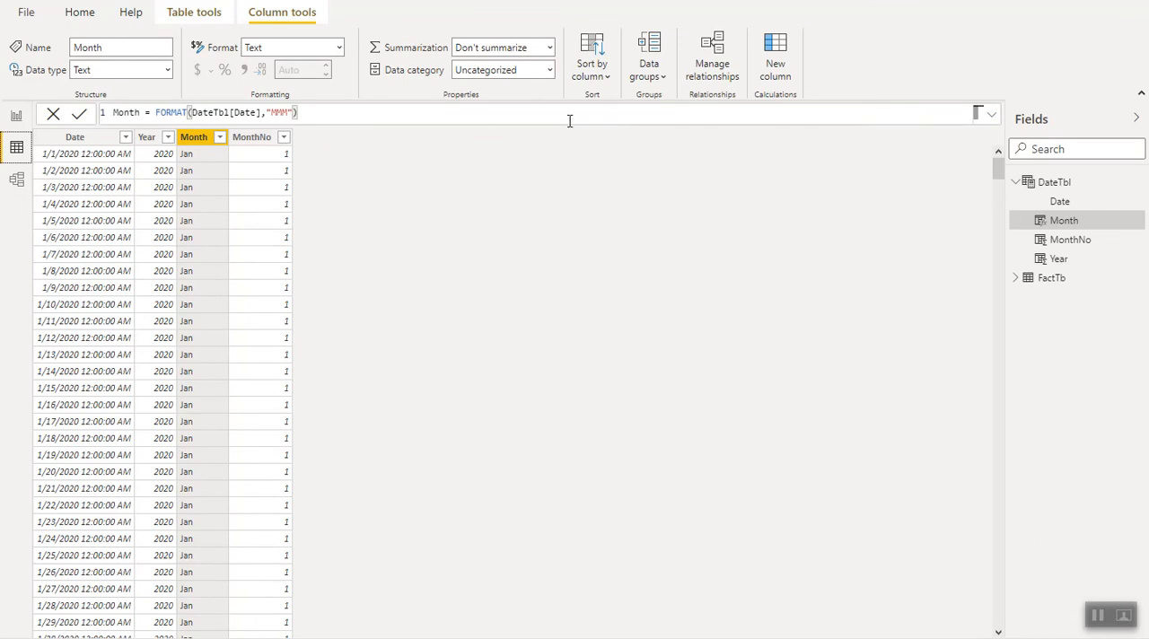
left_click(777, 72)
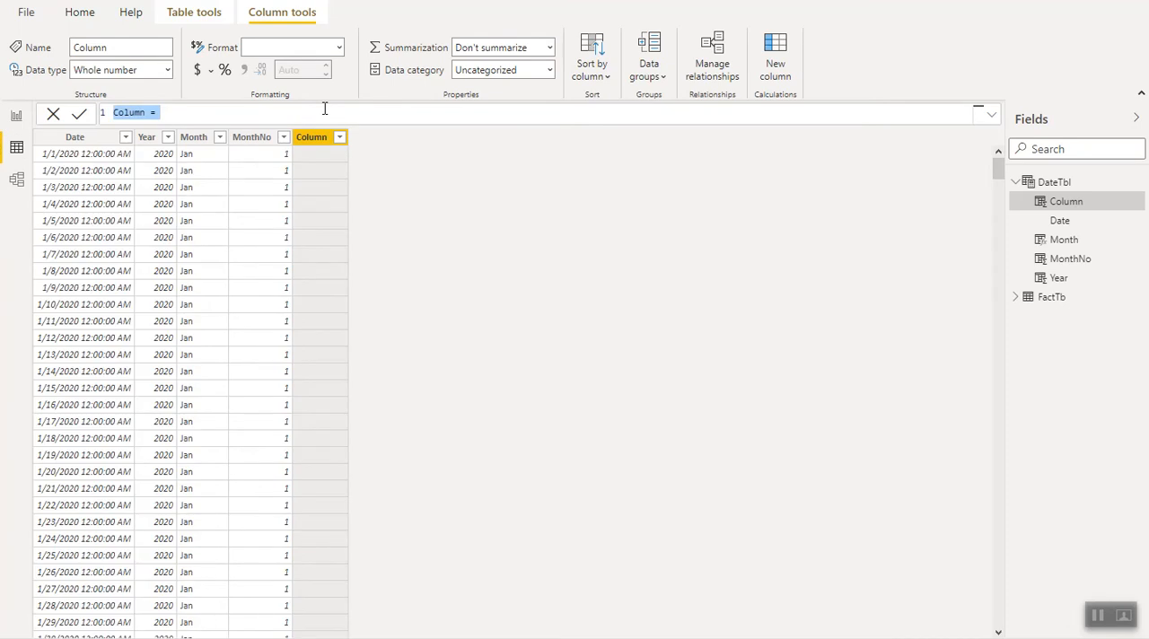
type("M")
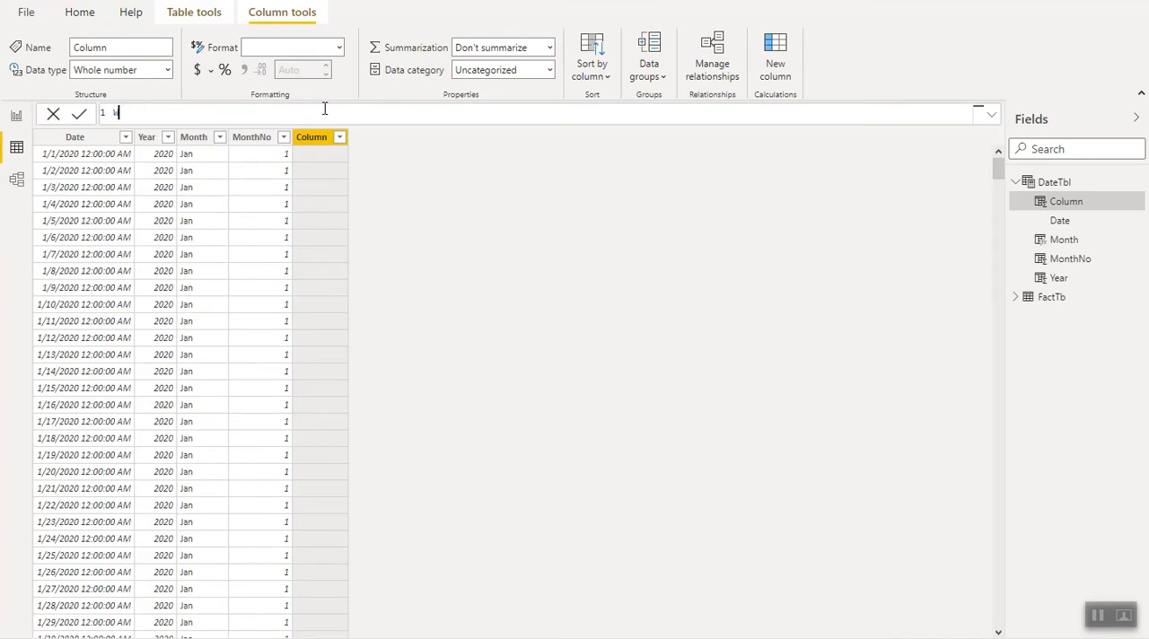
type("ee")
type("ee")
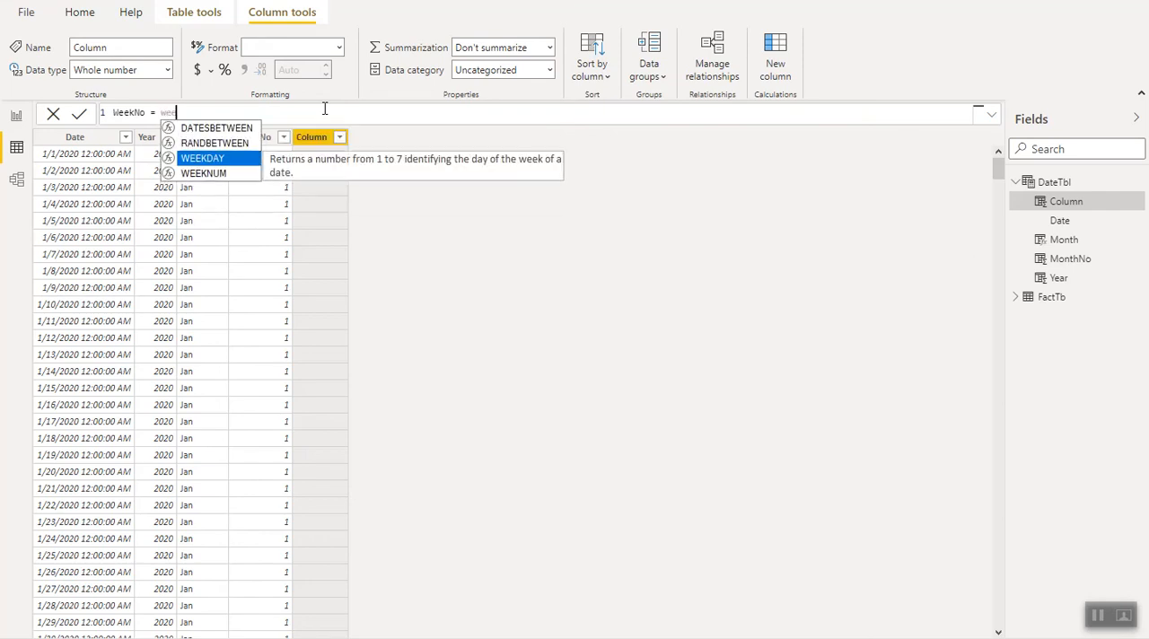
key("Down")
key("Tab")
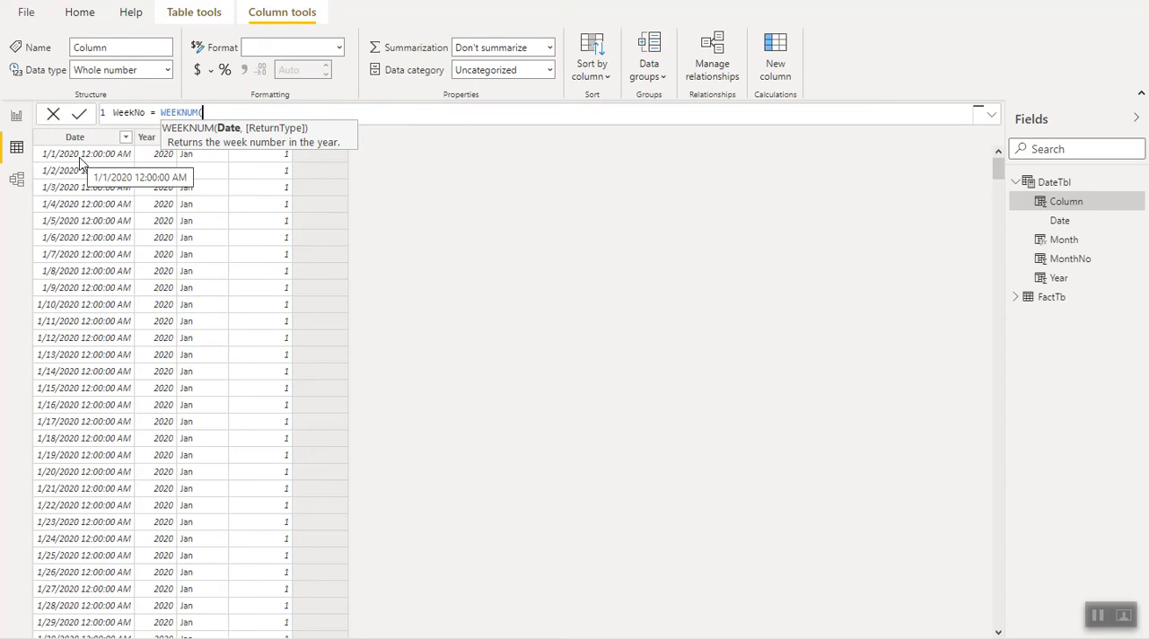
type("date")
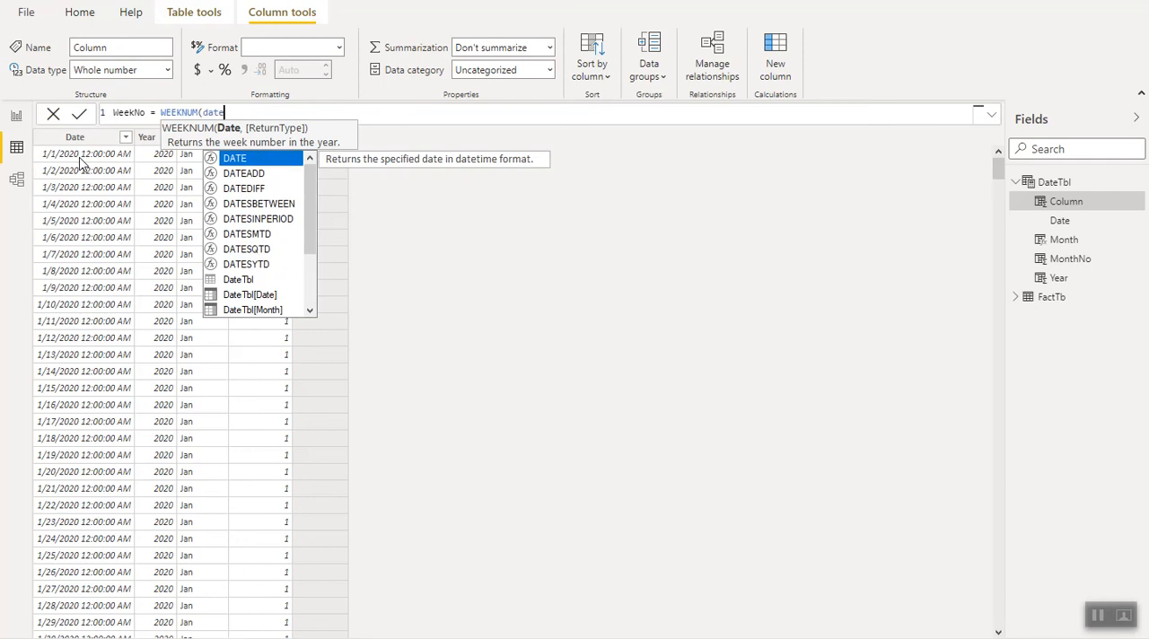
type("t")
type("b")
left_click(224, 159)
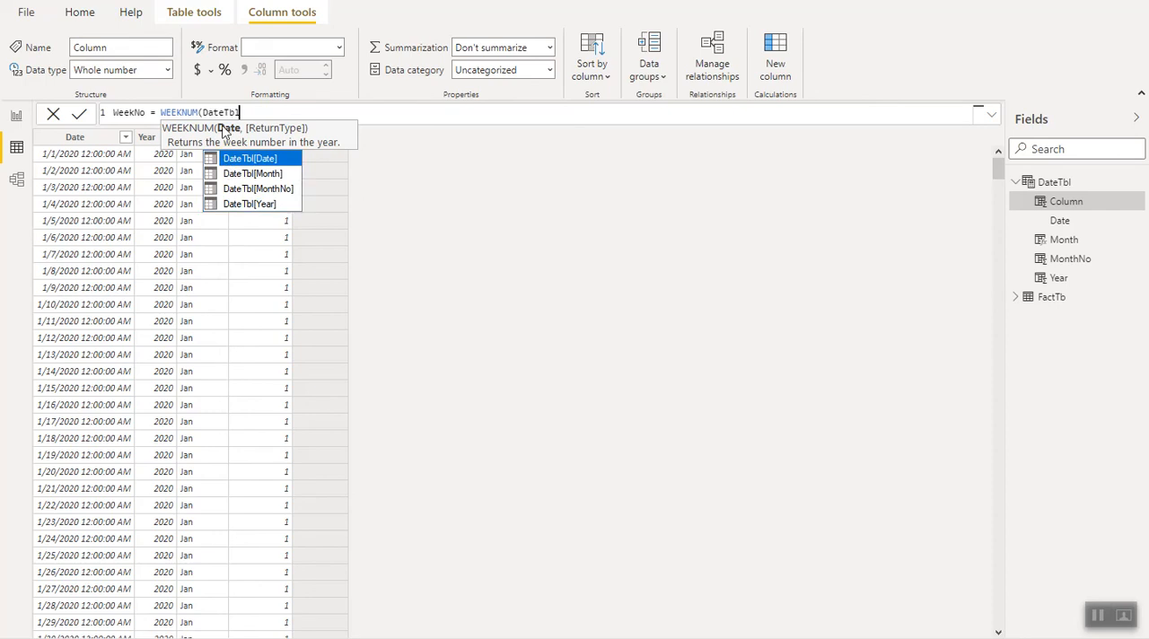
left_click(241, 159)
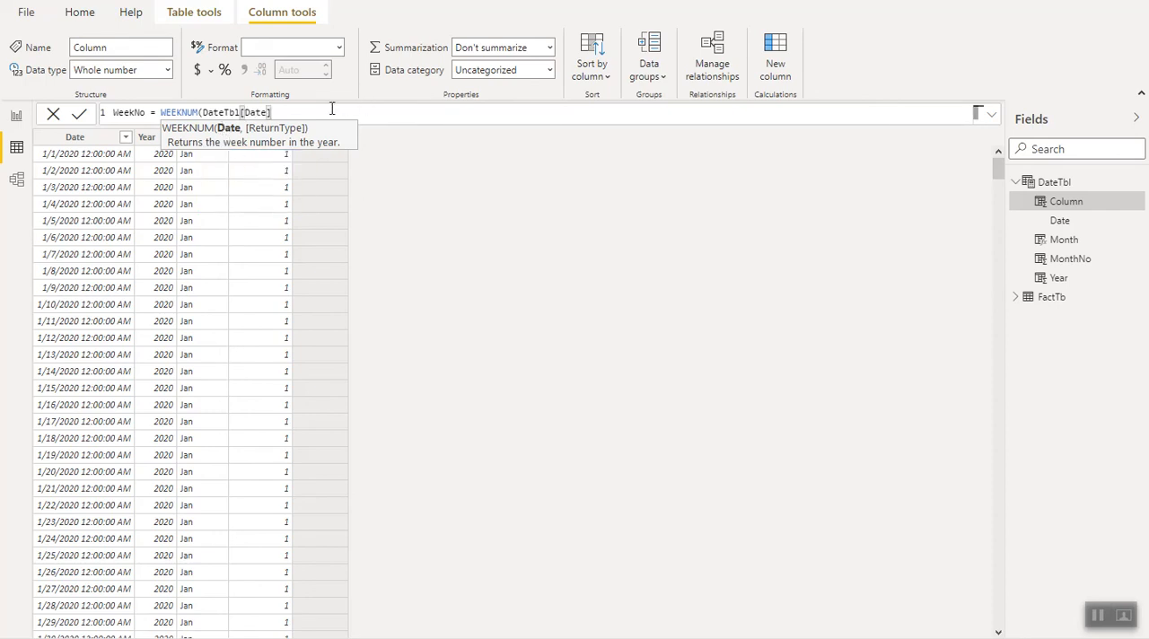
type(")")
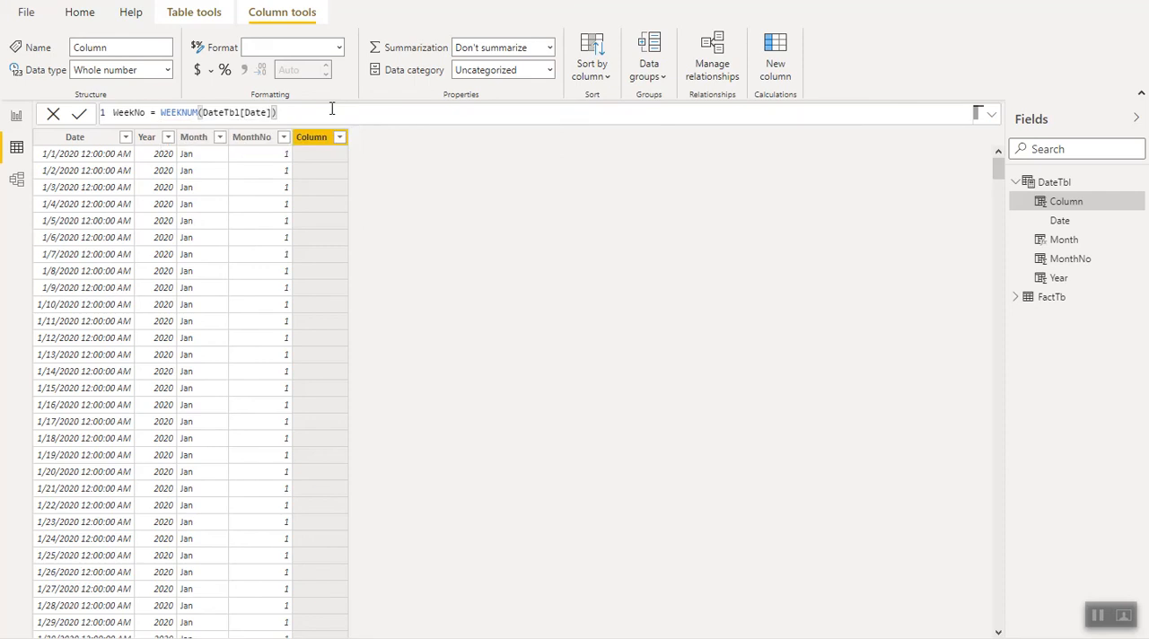
key("Return")
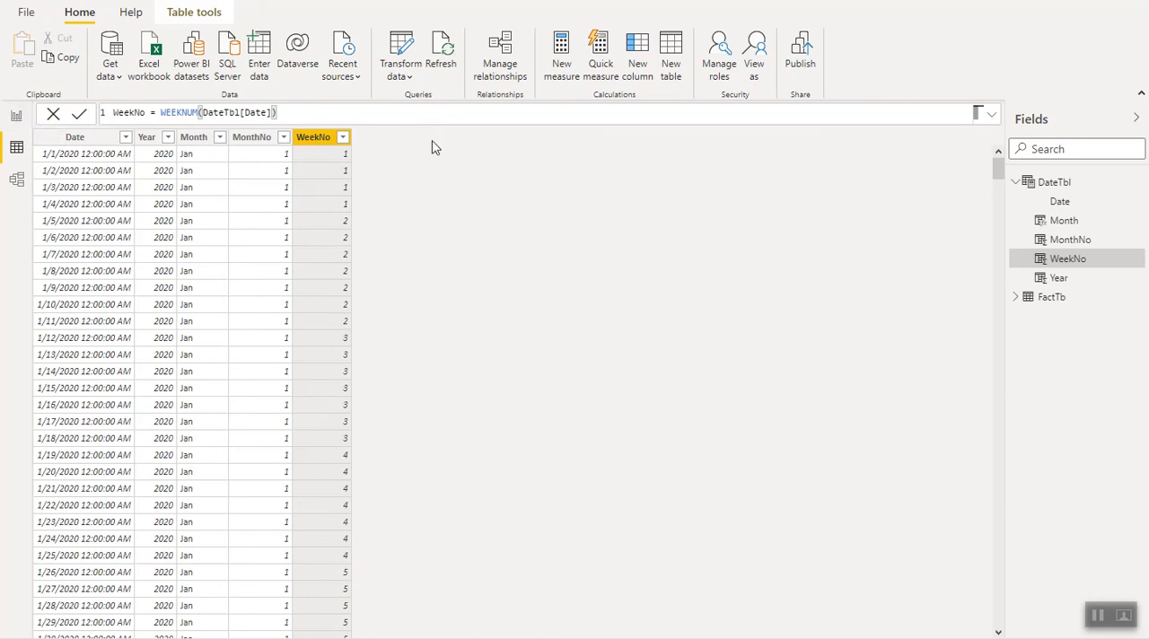
left_click(674, 70)
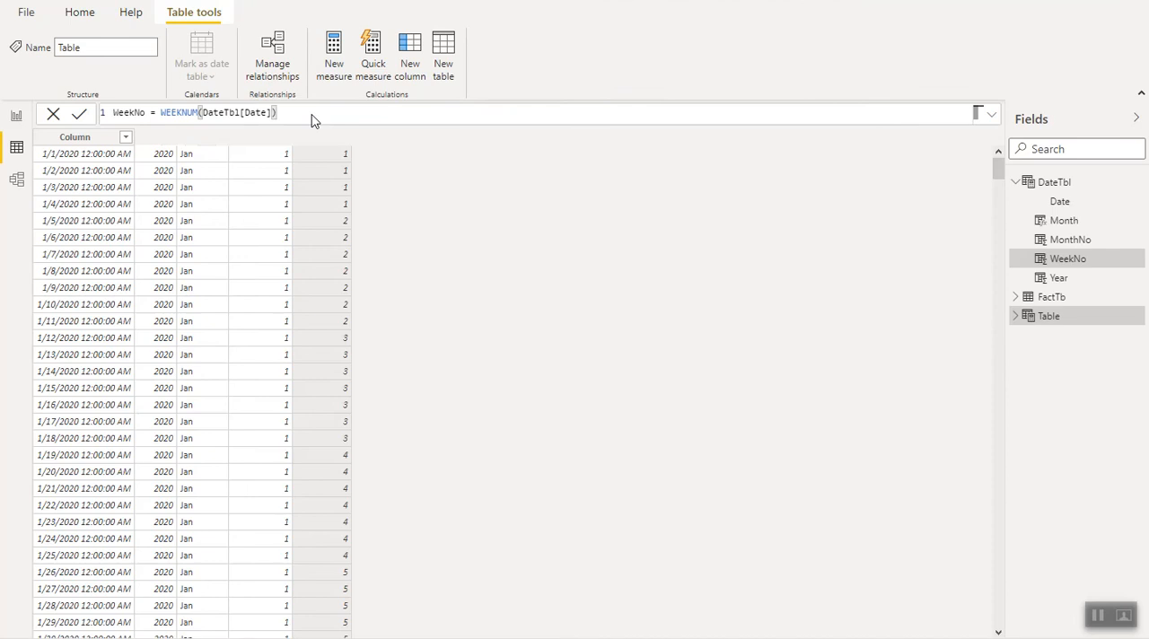
left_click(53, 114)
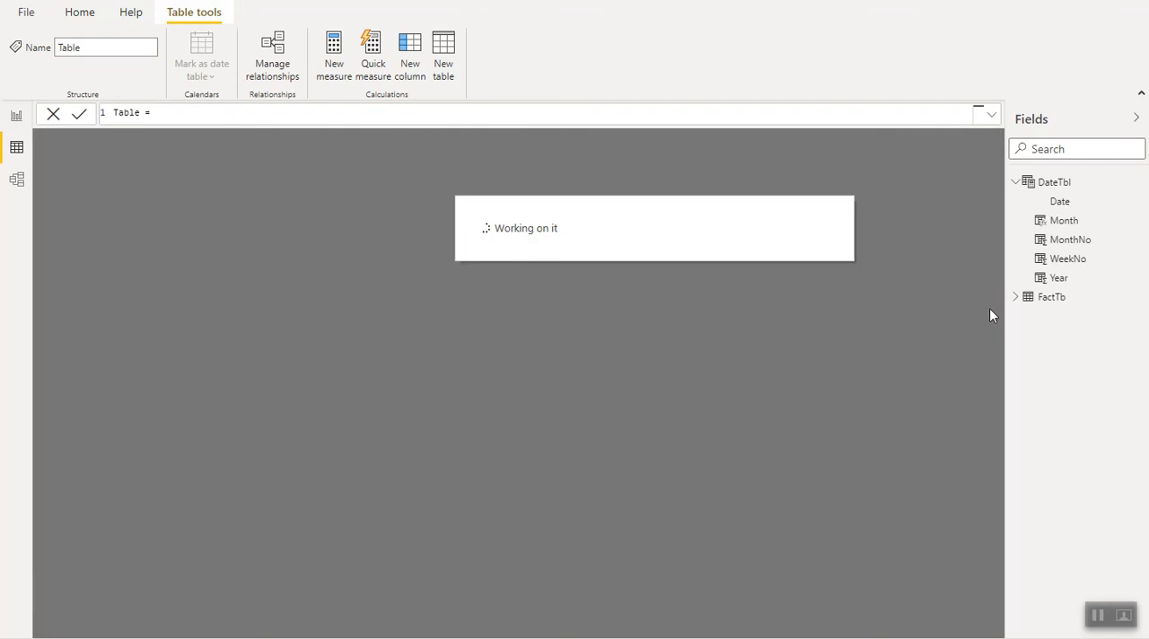
left_click(1065, 185)
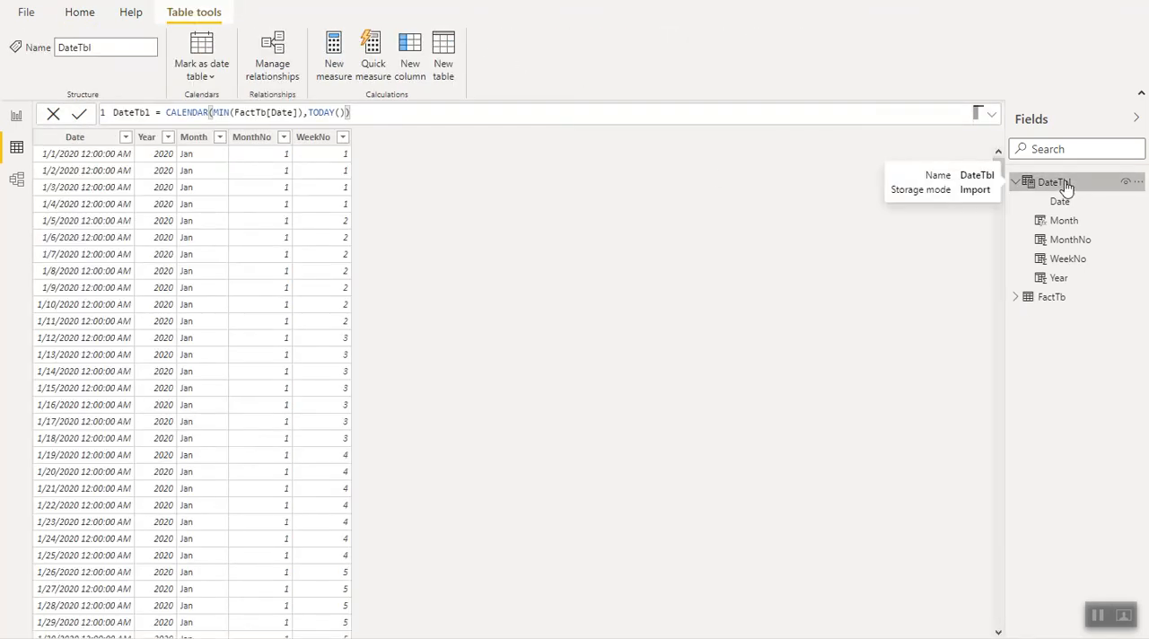
- Add a calculated column to DateTbl with the formula Weekday = WEEKDAY(DateTbl[Date],2)
left_click(411, 72)
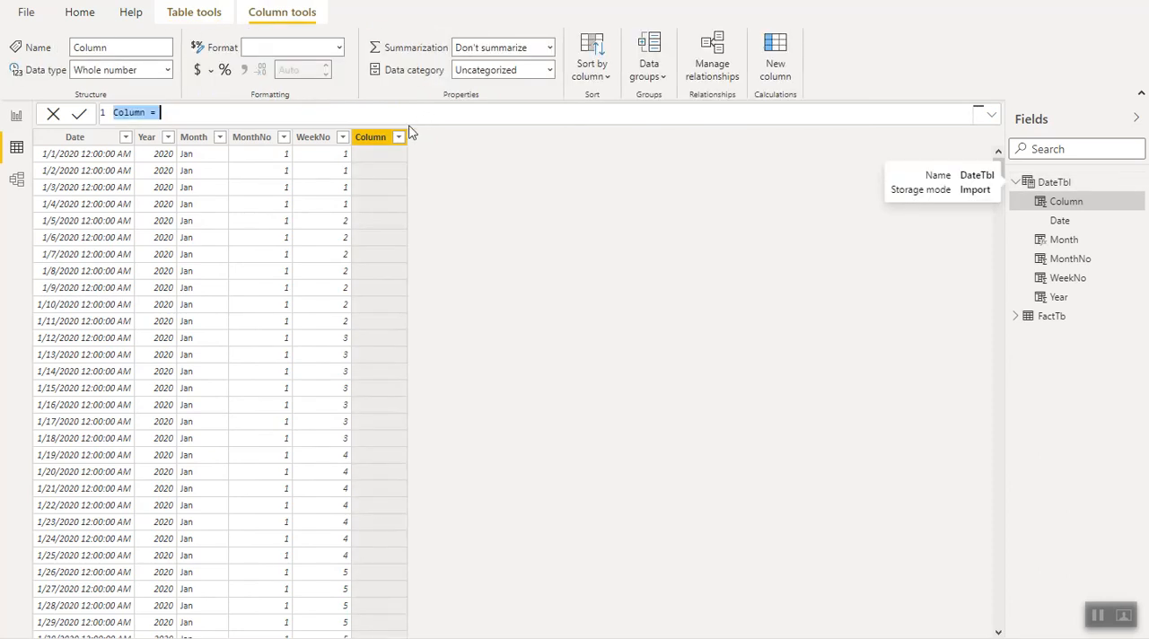
type("W")
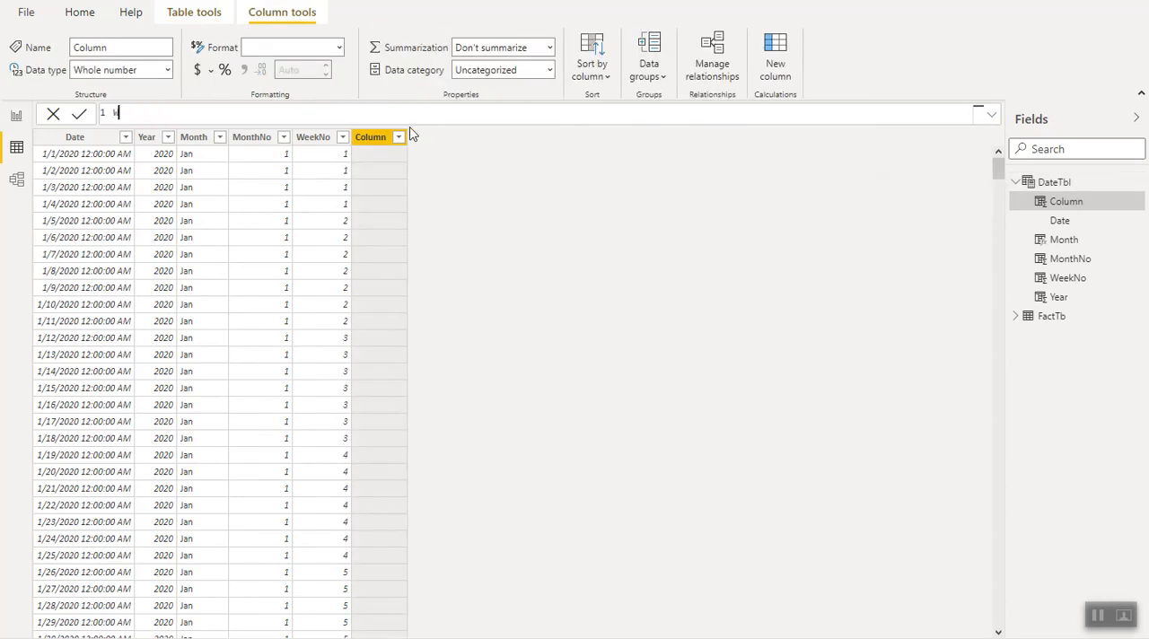
type("eekday =")
type("wee")
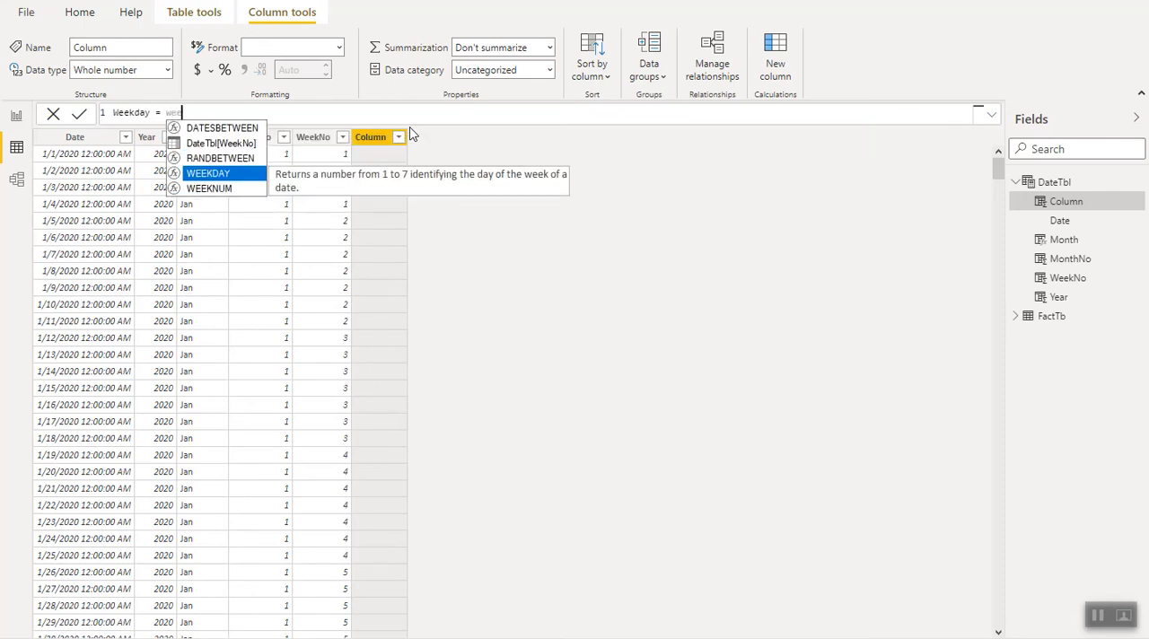
left_click(216, 176)
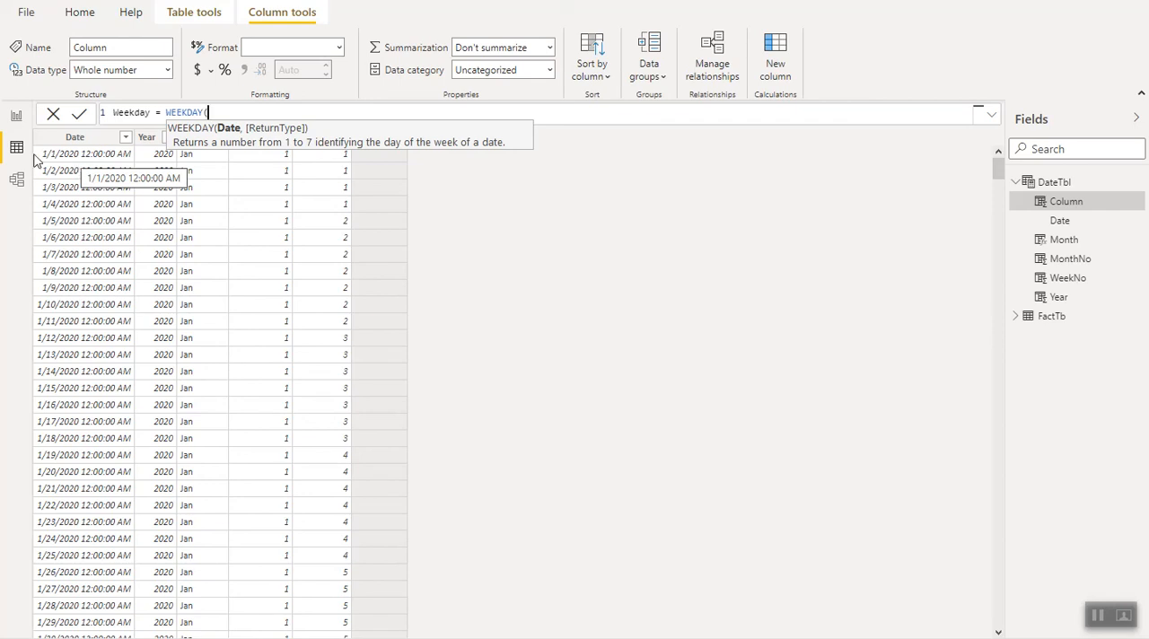
type("date")
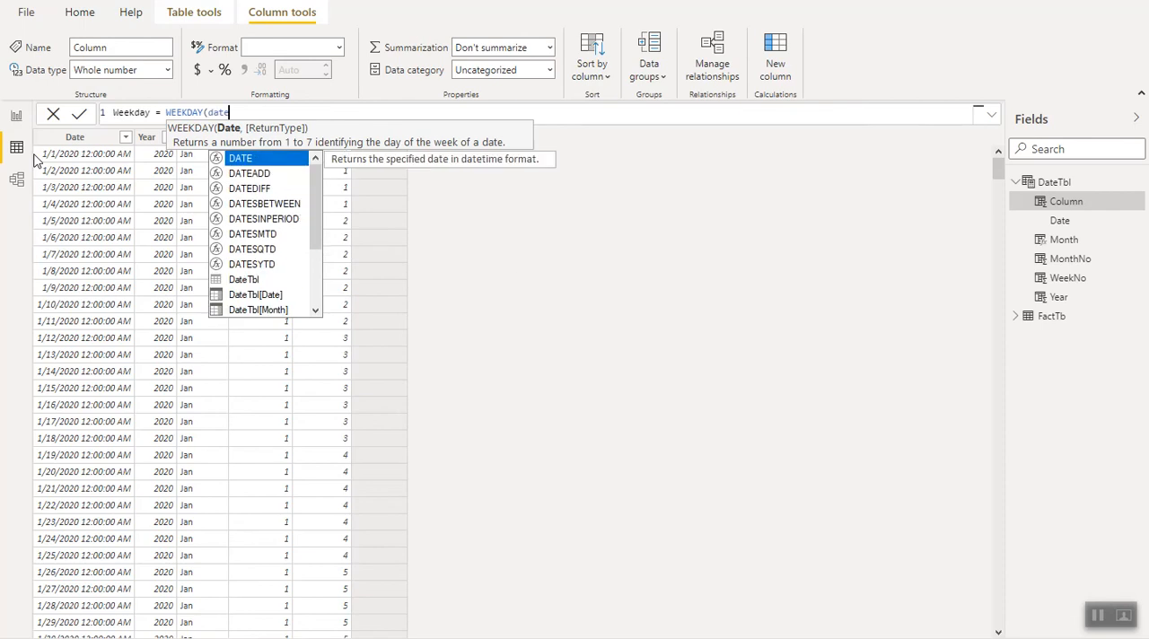
left_click(241, 301)
left_click(241, 302)
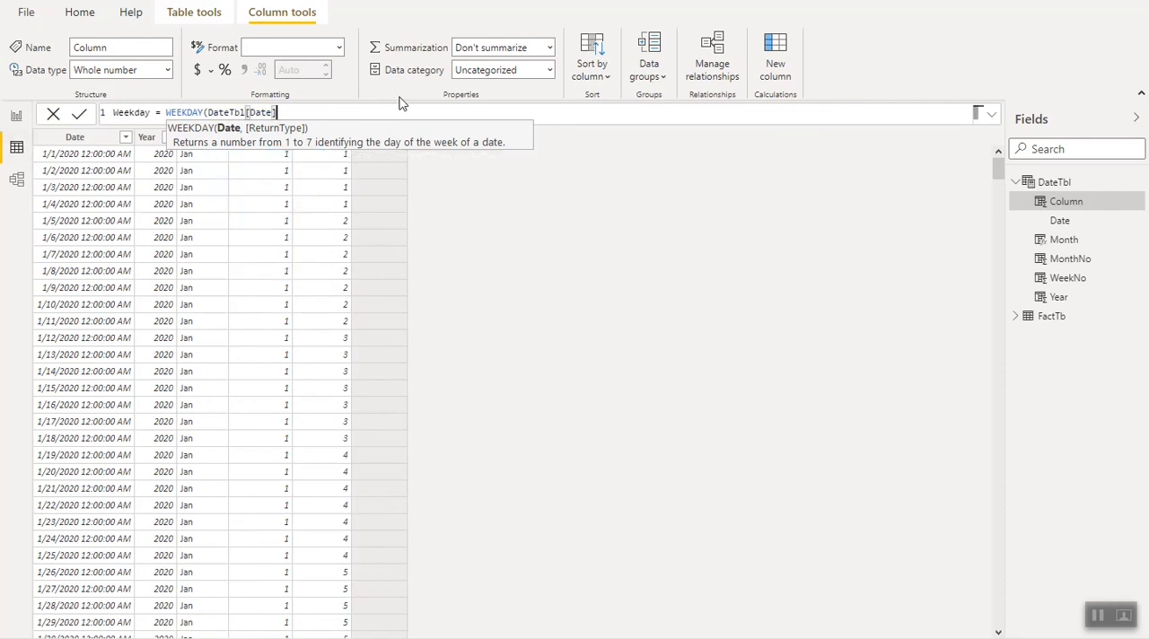
type(",")
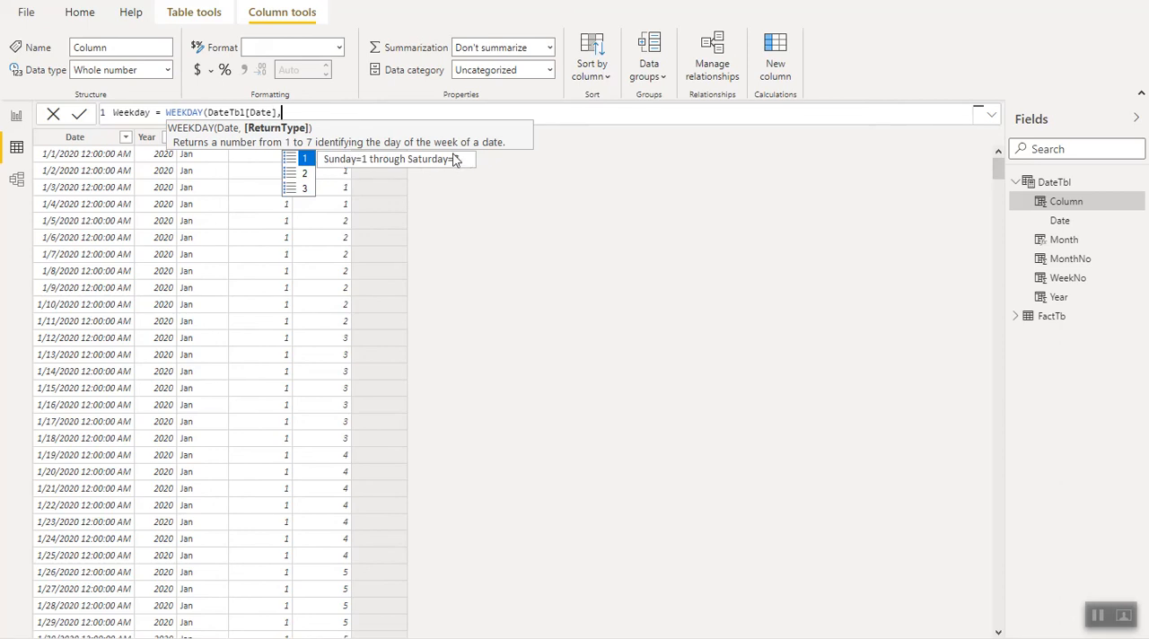
left_click(303, 175)
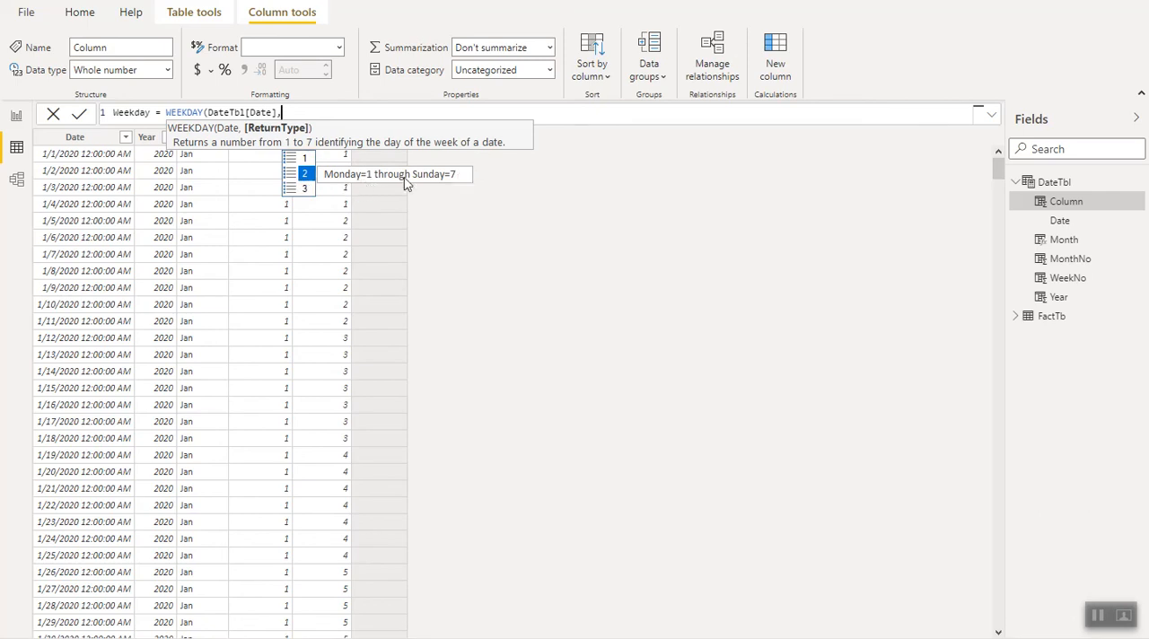
left_click(306, 175)
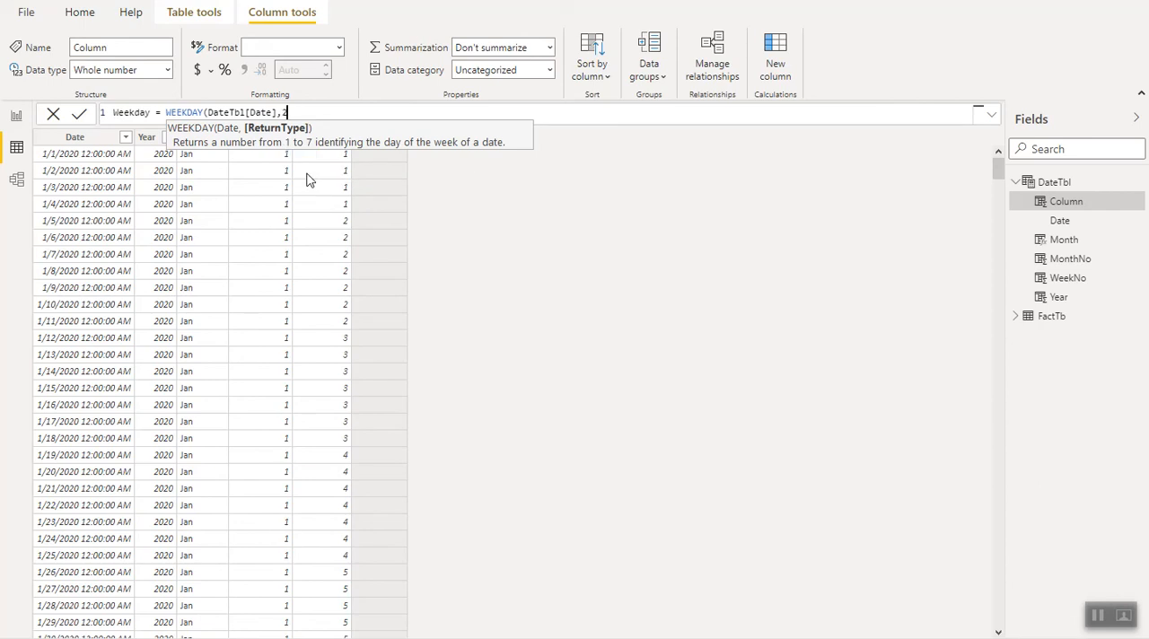
type(")")
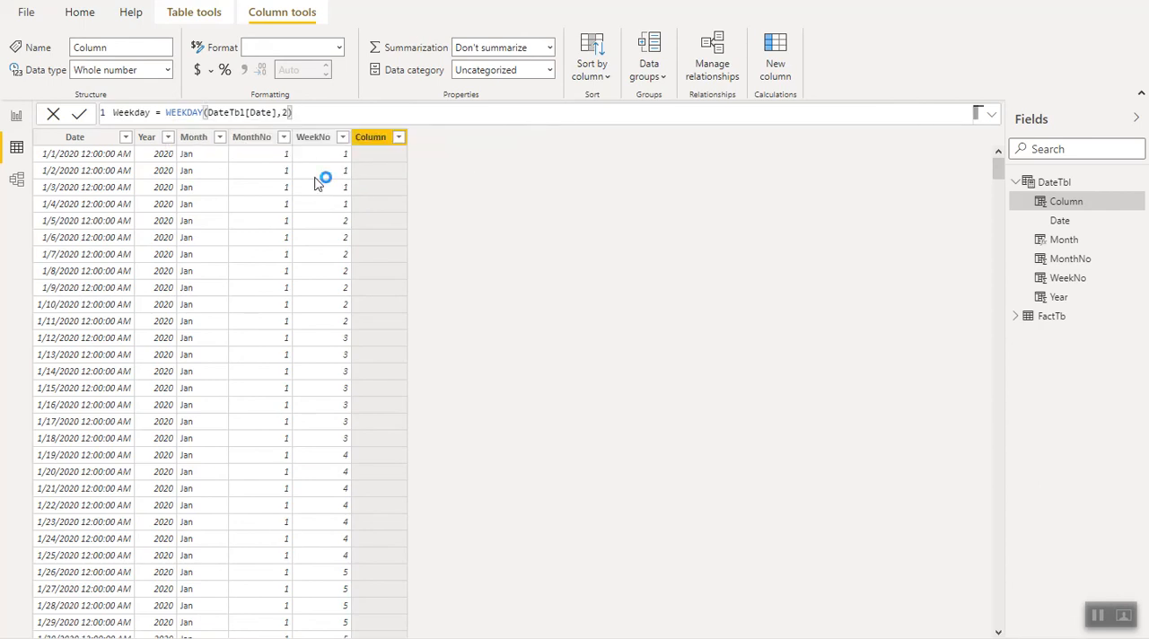
key("Return")
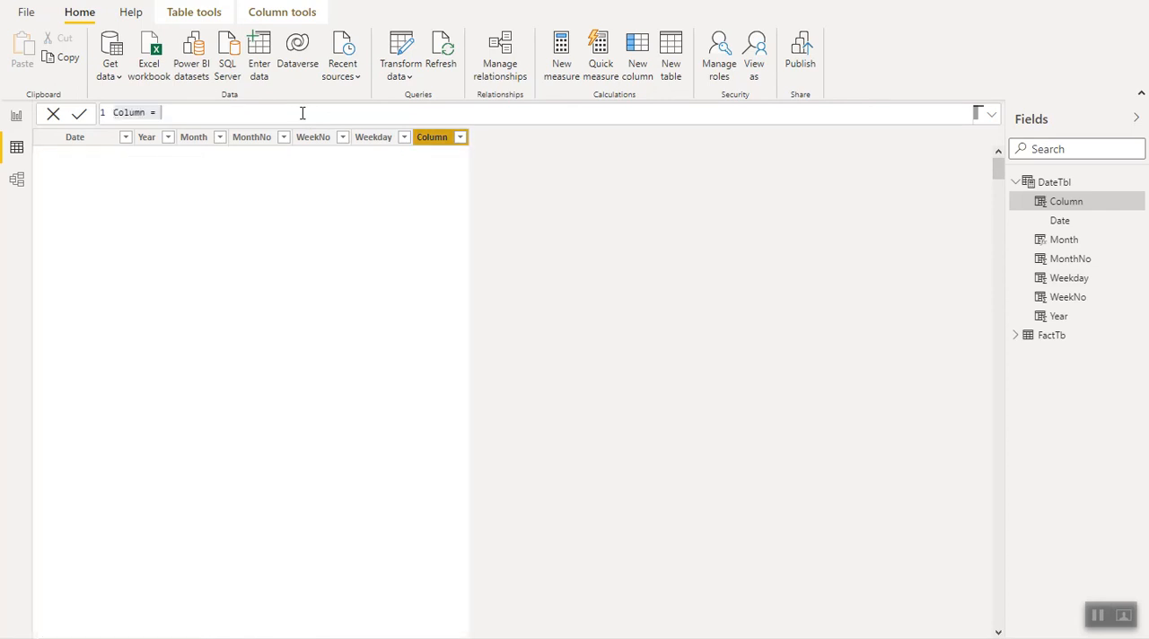
- Add a calculated column to DateTbl with the formula DayName = FORMAT(DateTbl[Date],"DDD")
type("DayName")
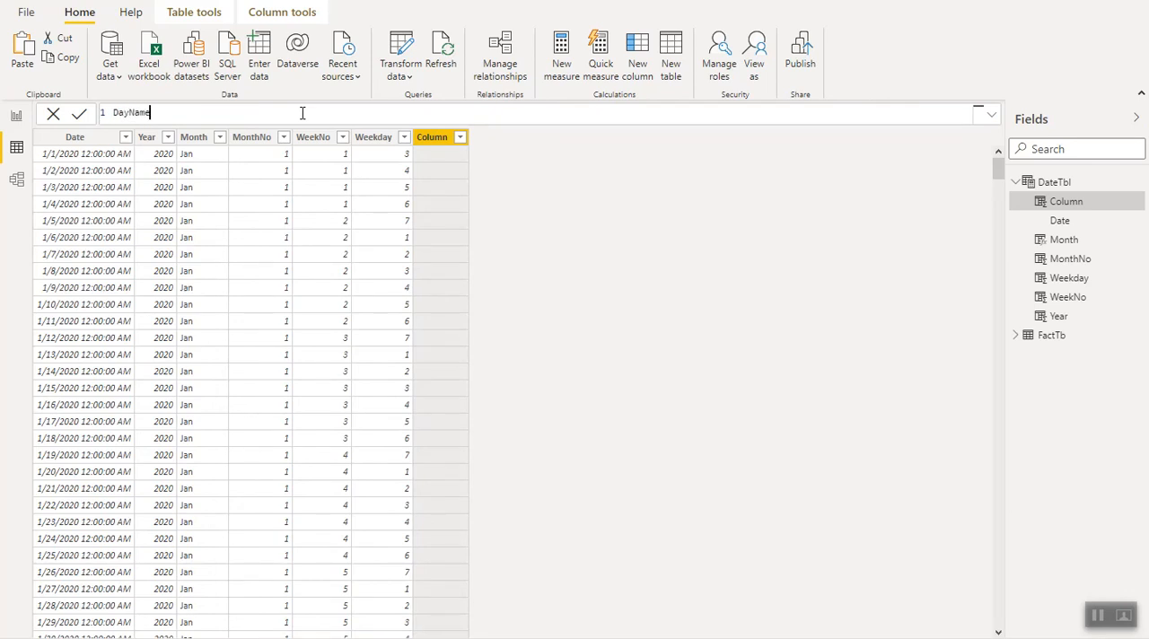
type("= fo")
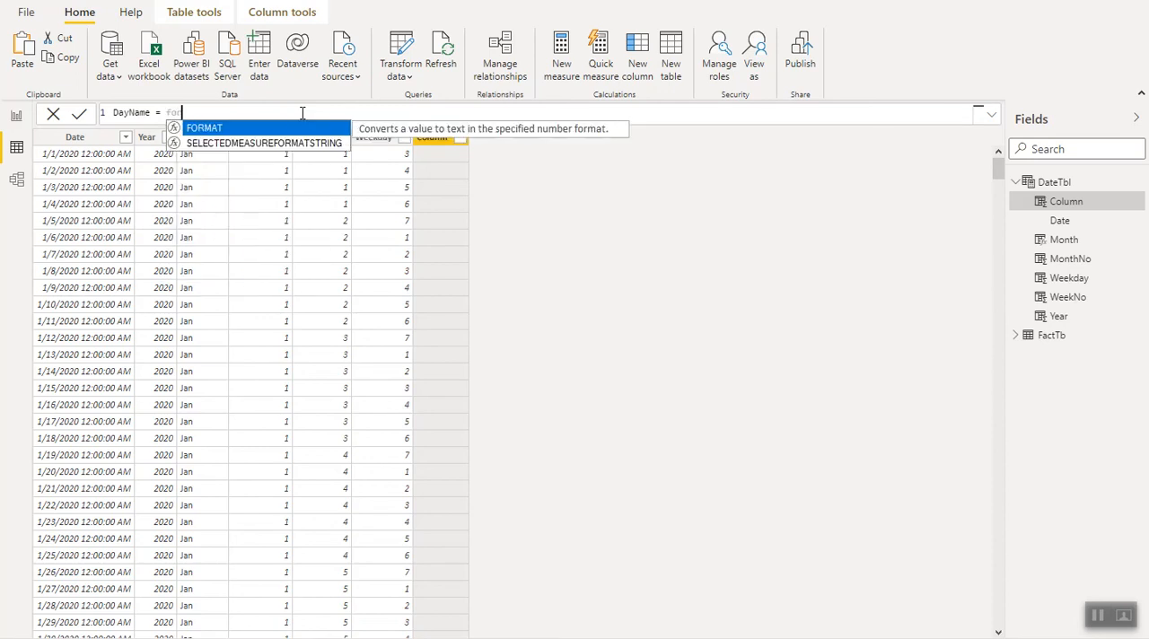
type("rm")
key("Tab")
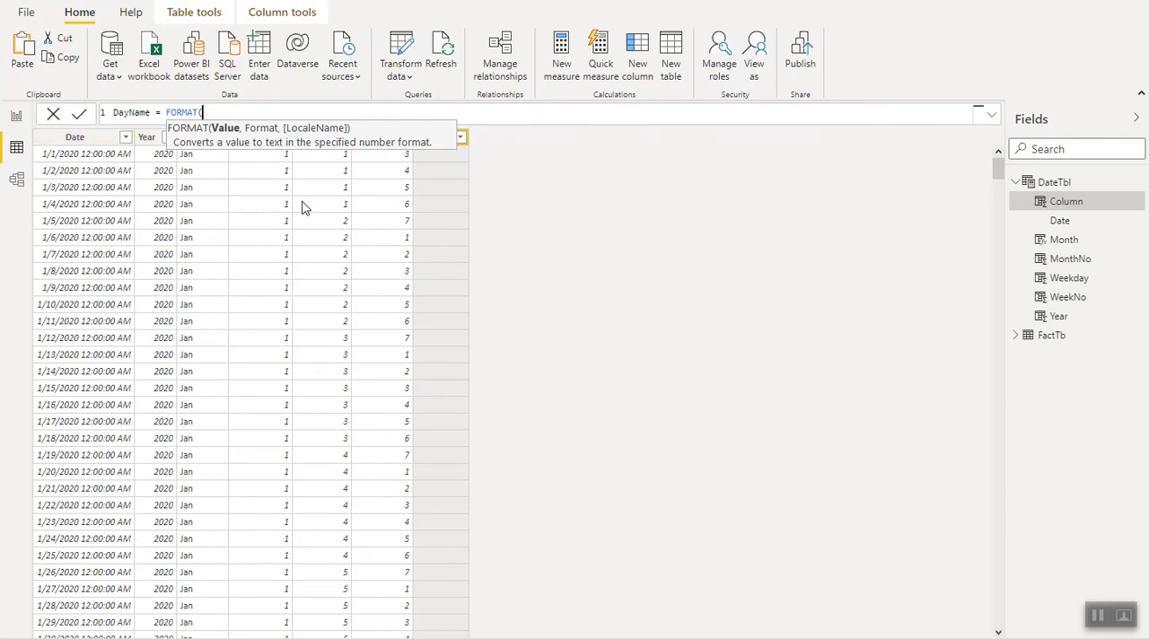
type("date")
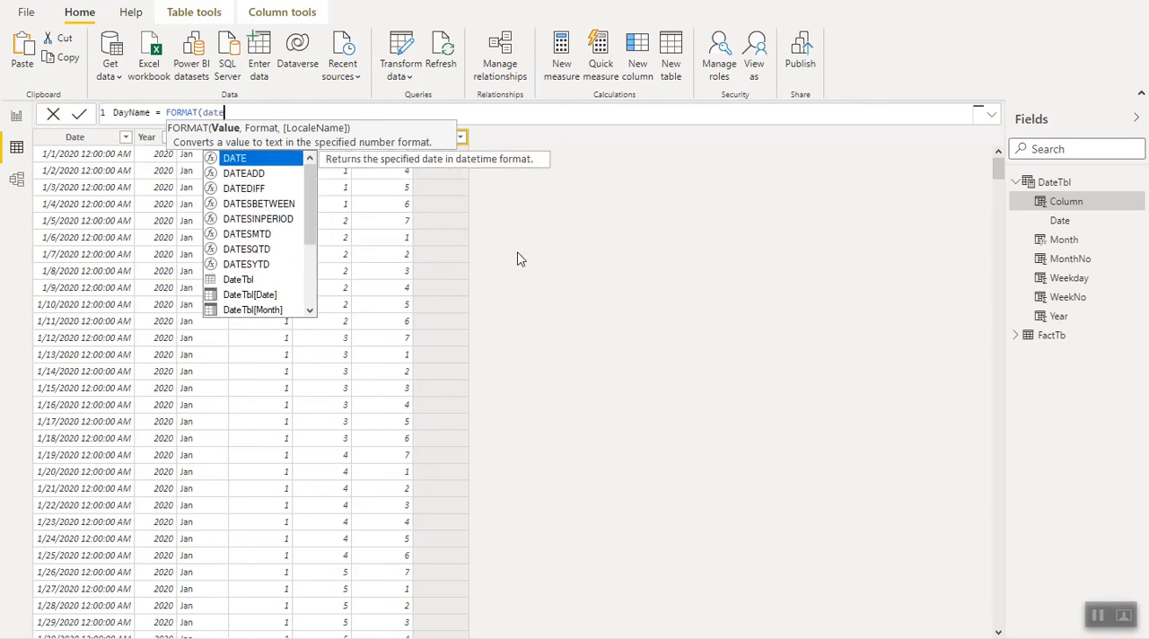
left_click(242, 296)
left_click(243, 297)
type(",")
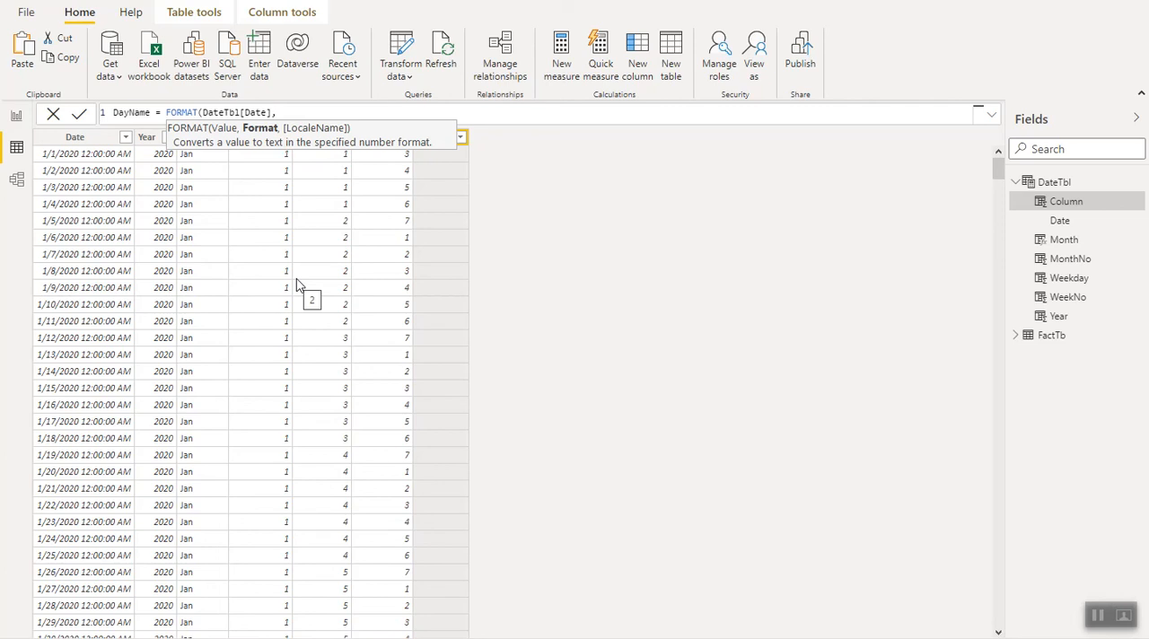
type("\"DDD\")")
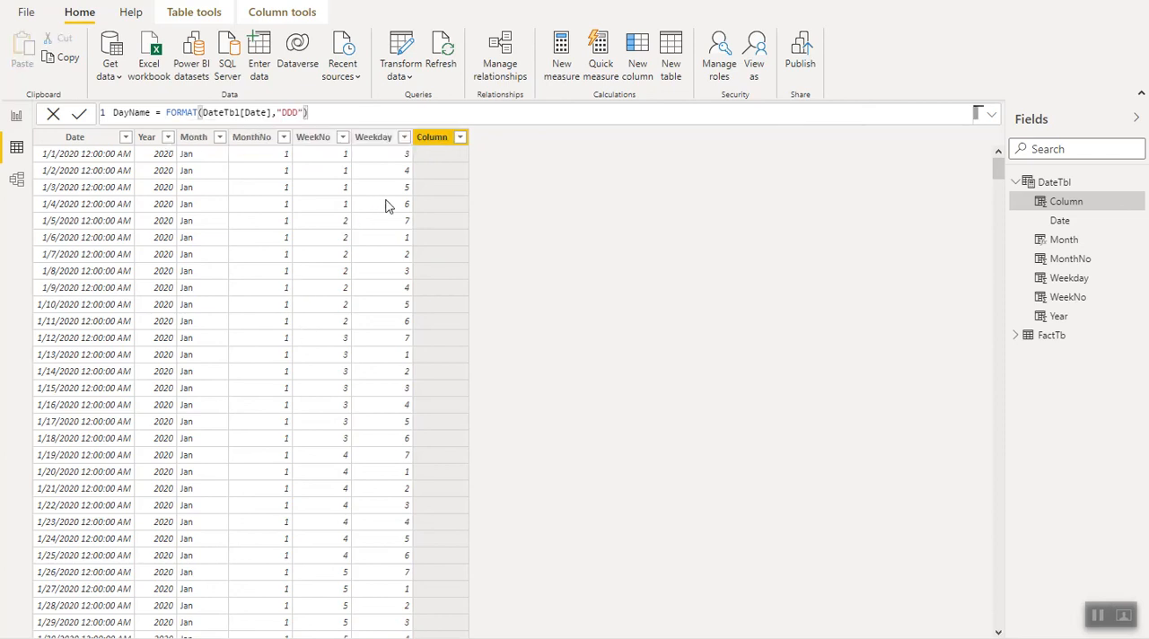
key("Return")
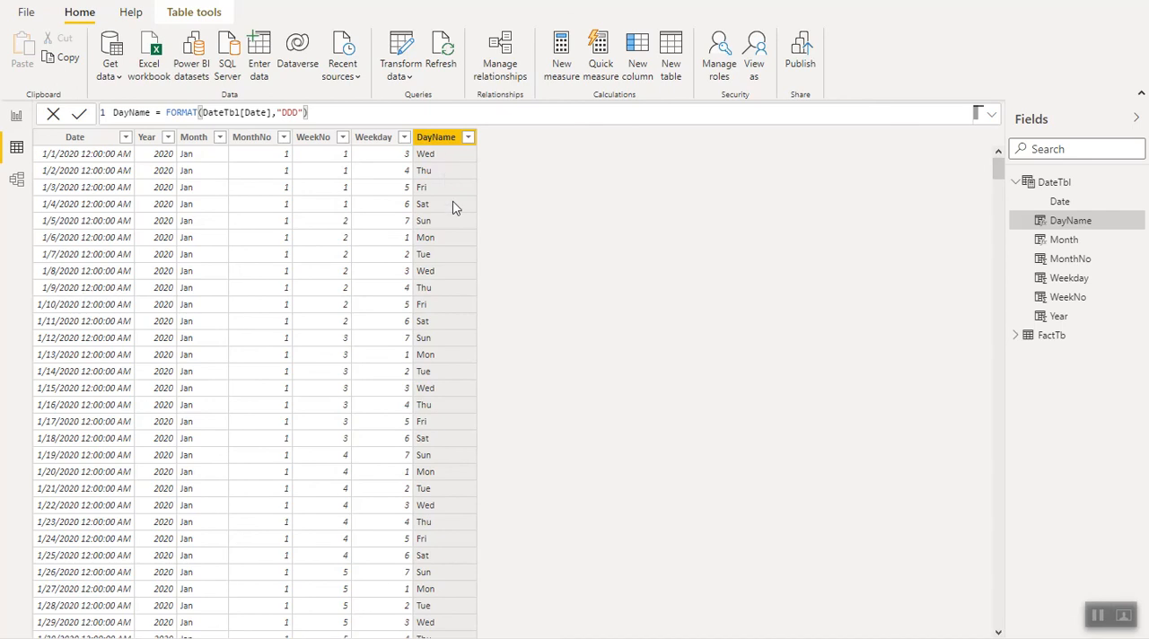
- Add a report table listing DayName from DateTbl beside the Month table and reduce its height
left_click(16, 117)
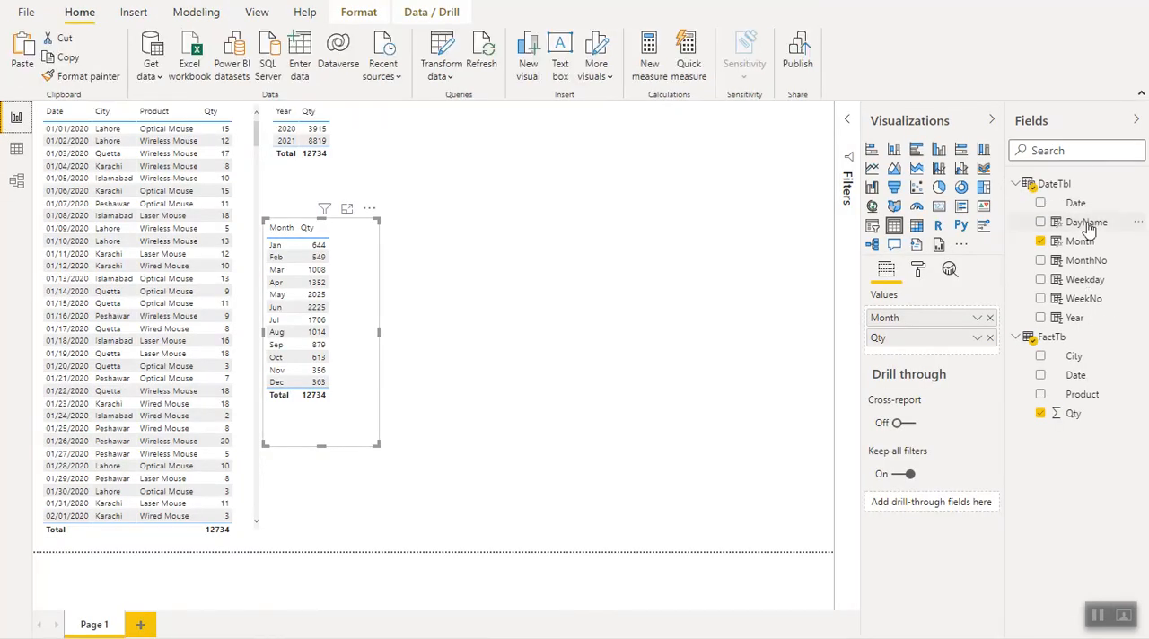
left_click_drag(1088, 223, 521, 285)
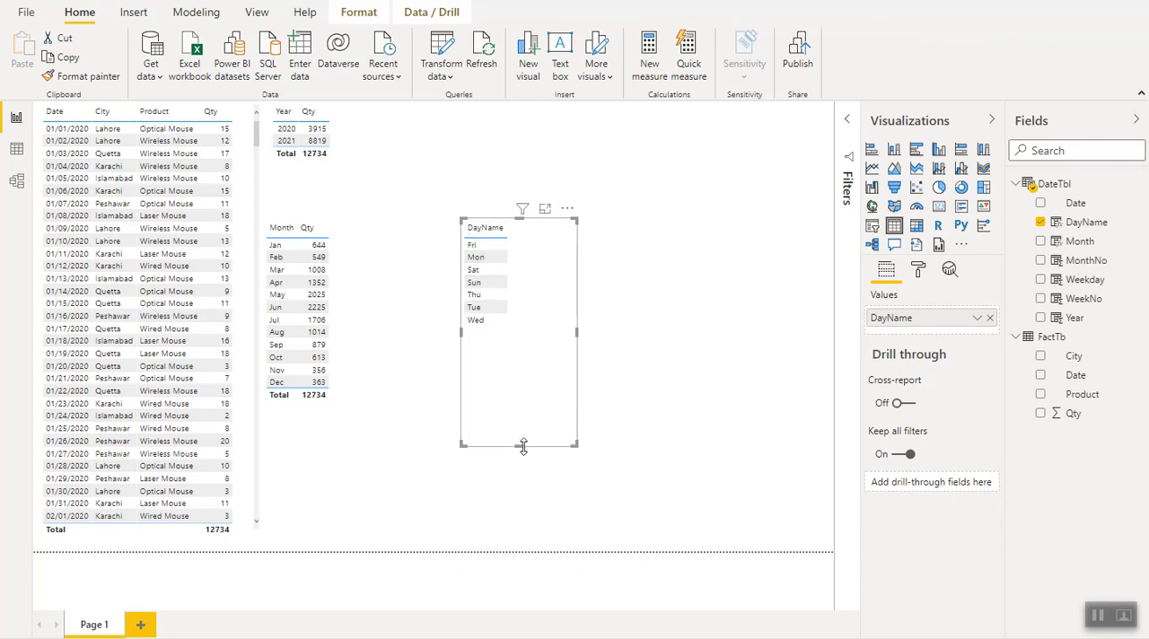
left_click_drag(521, 446, 521, 391)
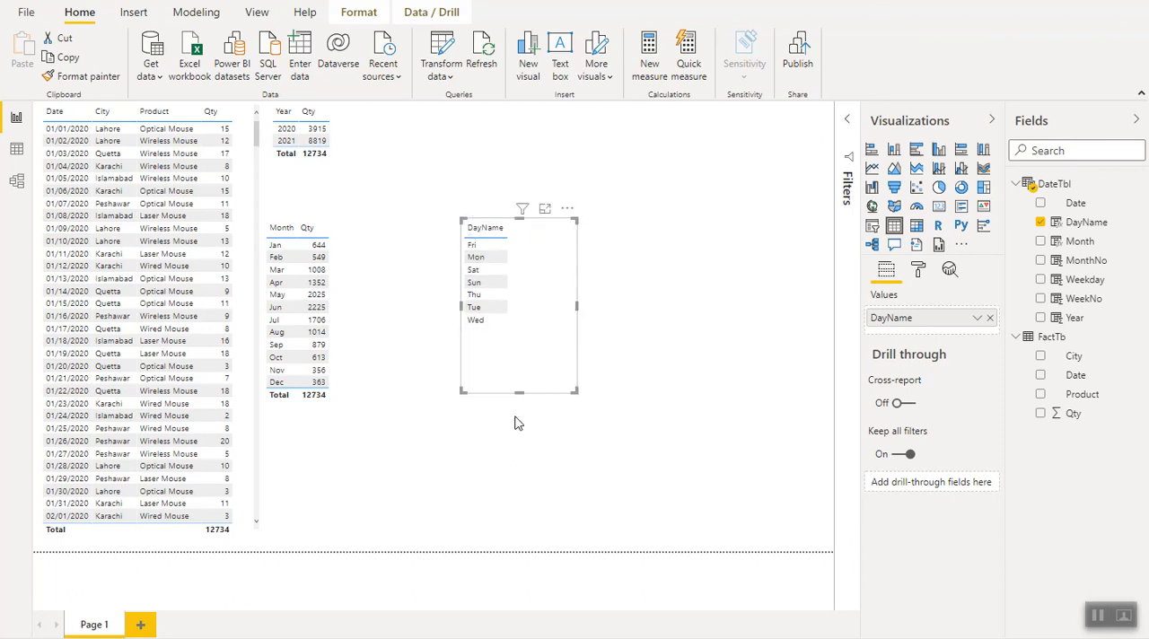
- Sort the DayName column of DateTbl by the Weekday column and return to the report page
left_click(17, 150)
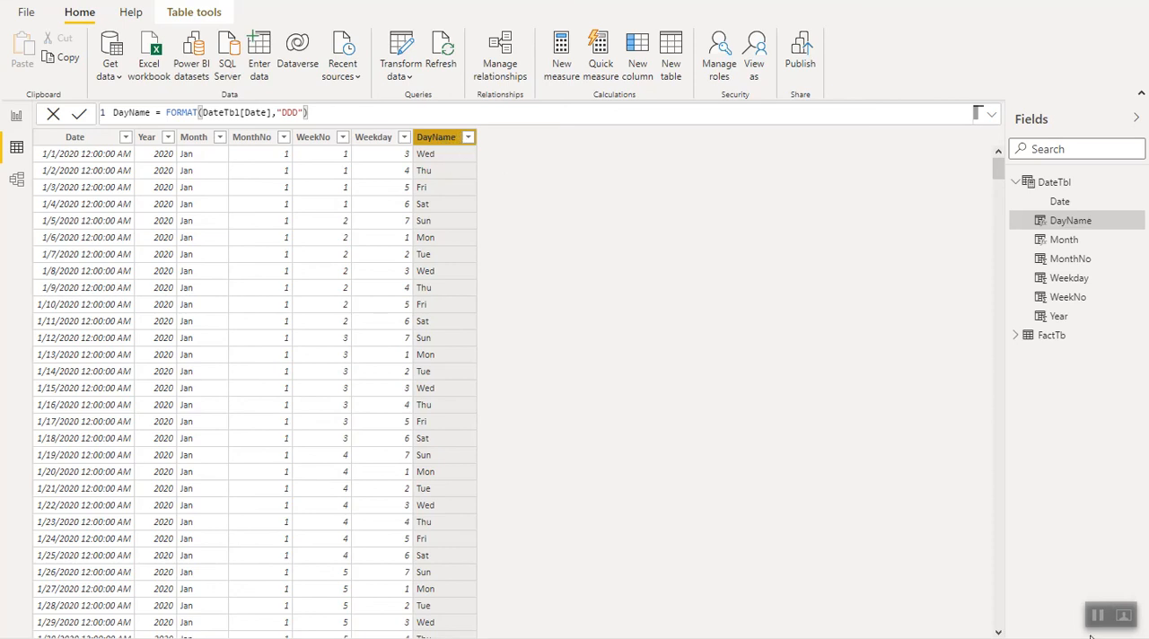
left_click(443, 143)
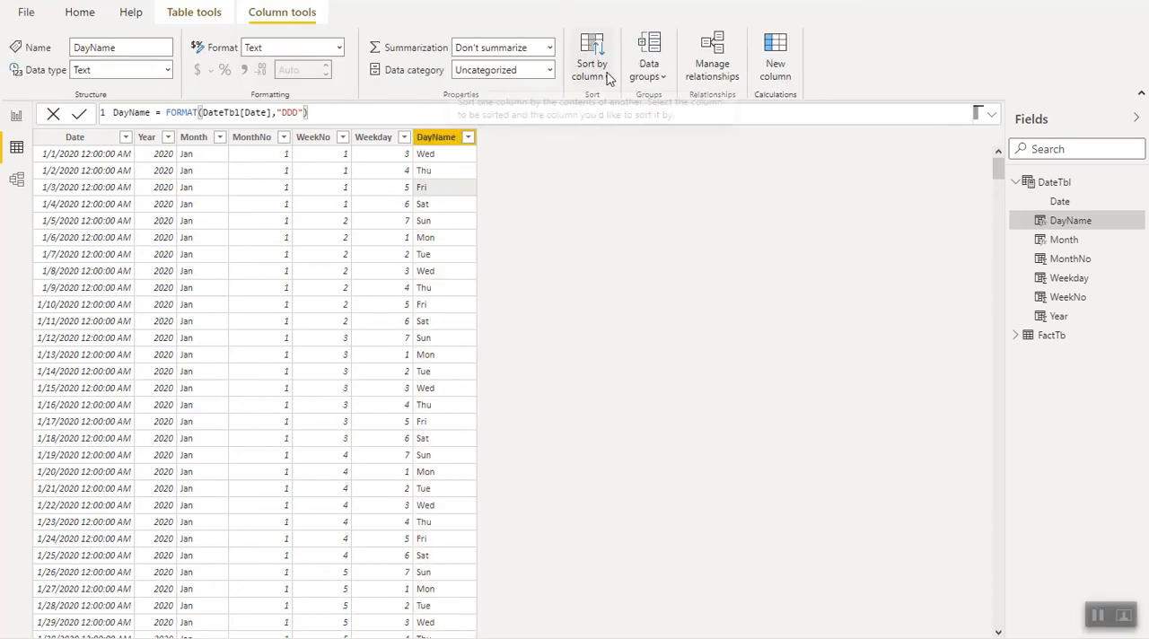
left_click(439, 142)
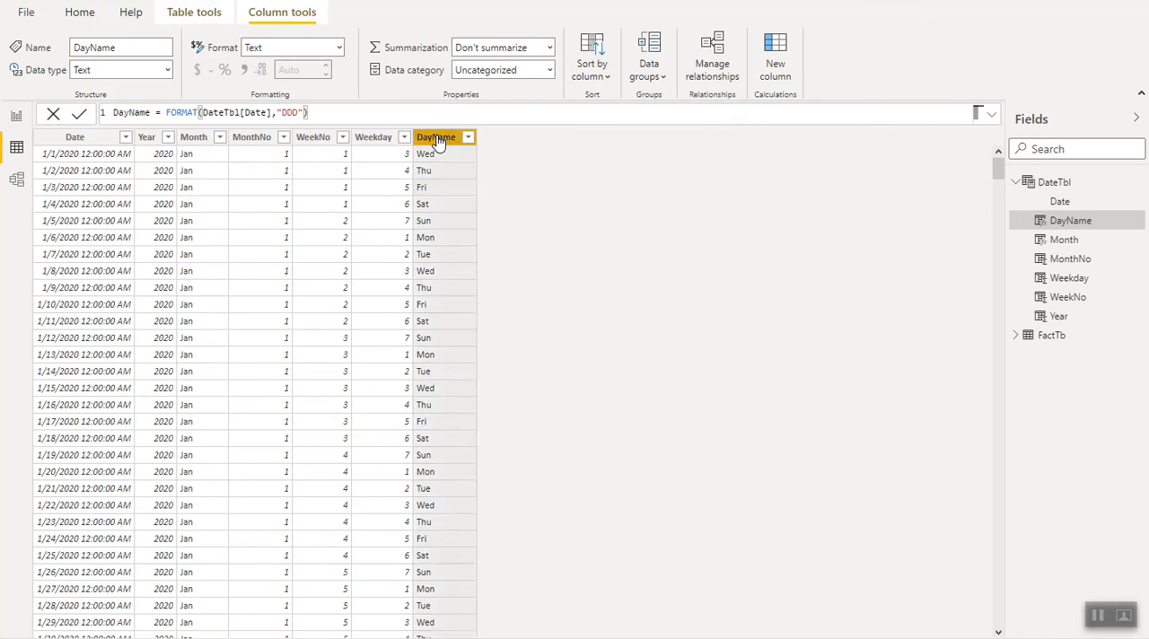
left_click(609, 79)
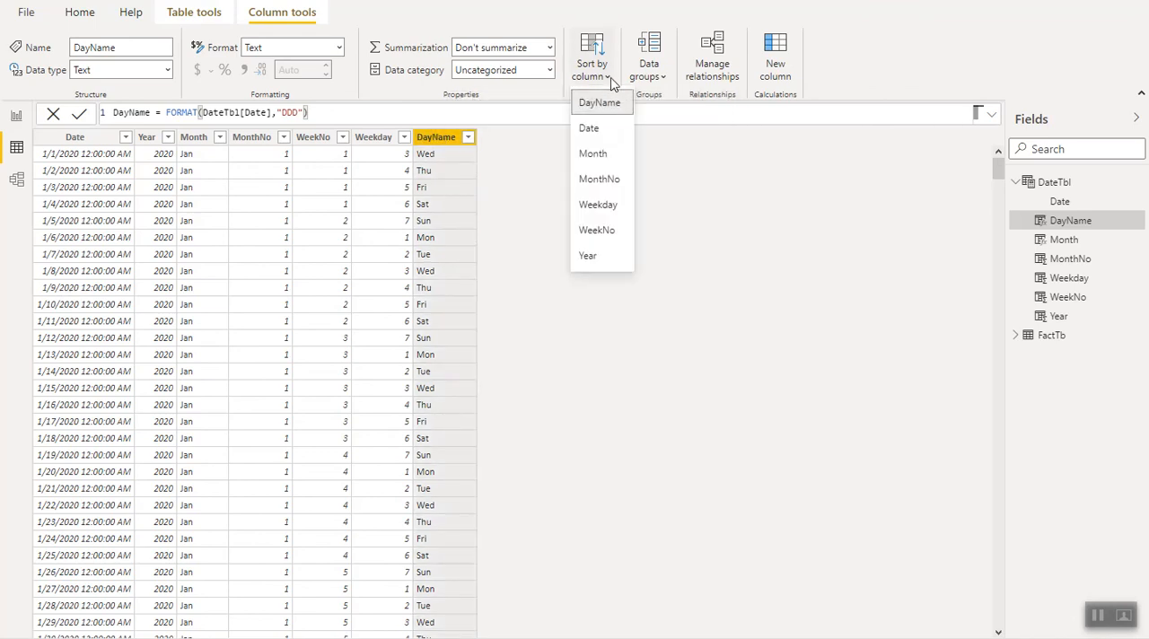
left_click(600, 206)
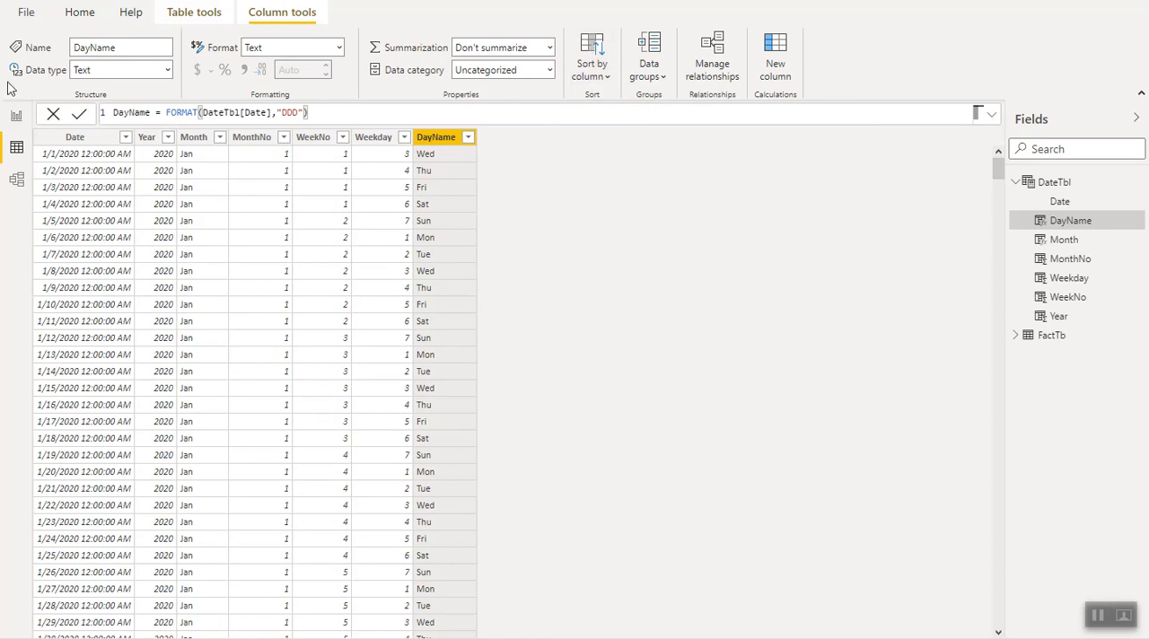
left_click(16, 118)
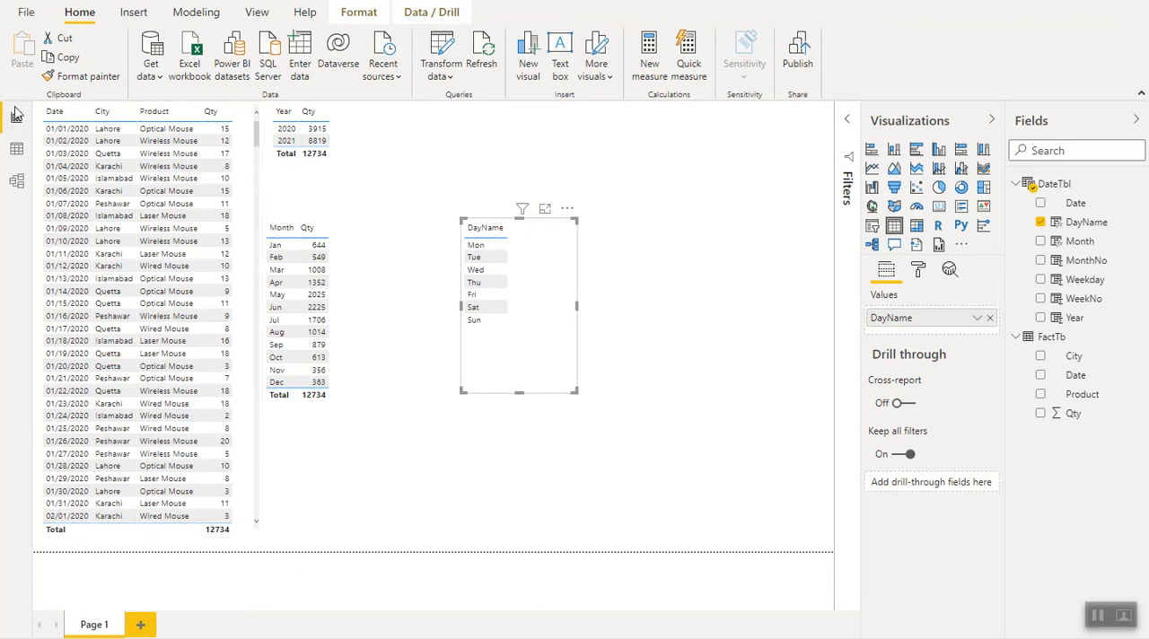
- Start a new DateTbl column Qtr with the condition IF(AND(DateTbl[MonthNo]>=1,DateTbl[MonthNo]<=3)
left_click(17, 151)
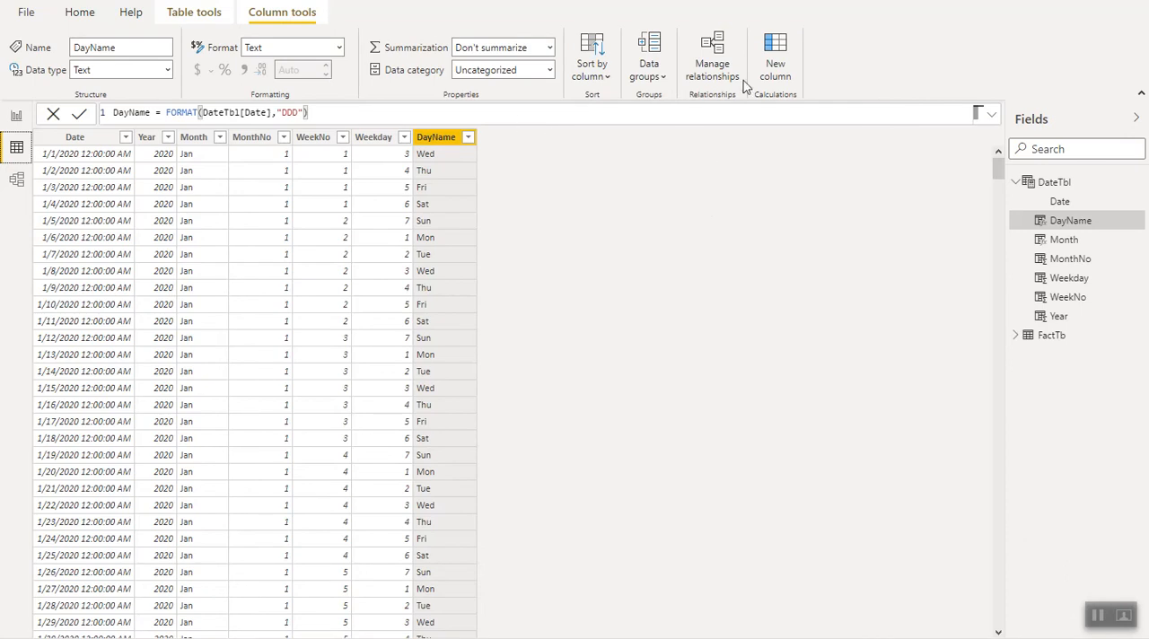
left_click(782, 78)
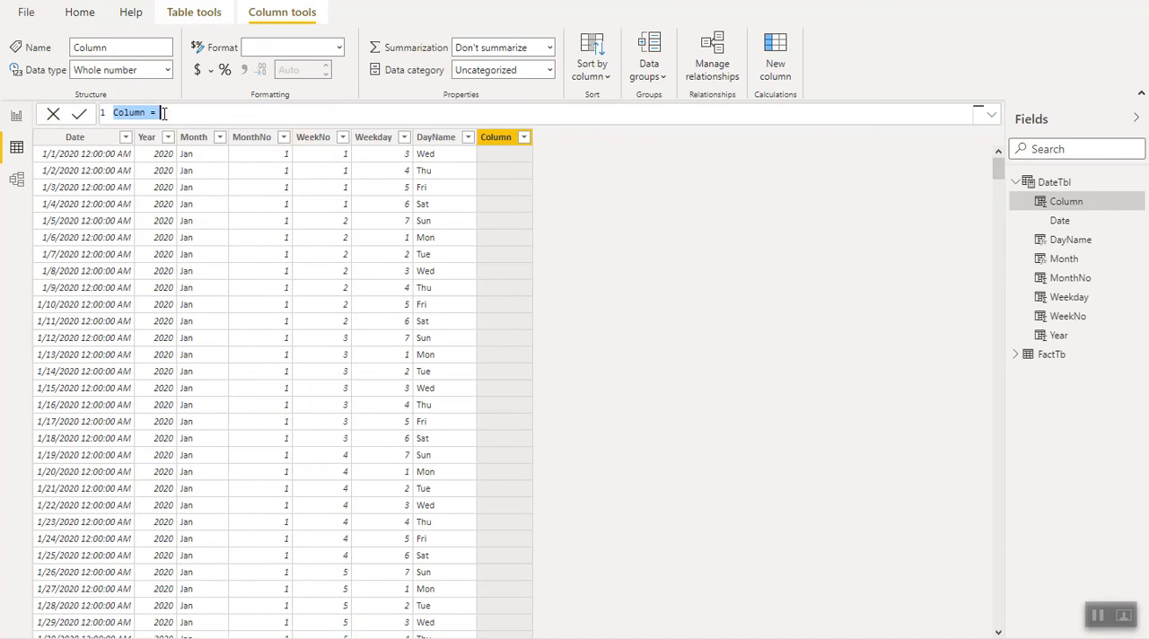
type("C")
type("tr ")
type("= IF(")
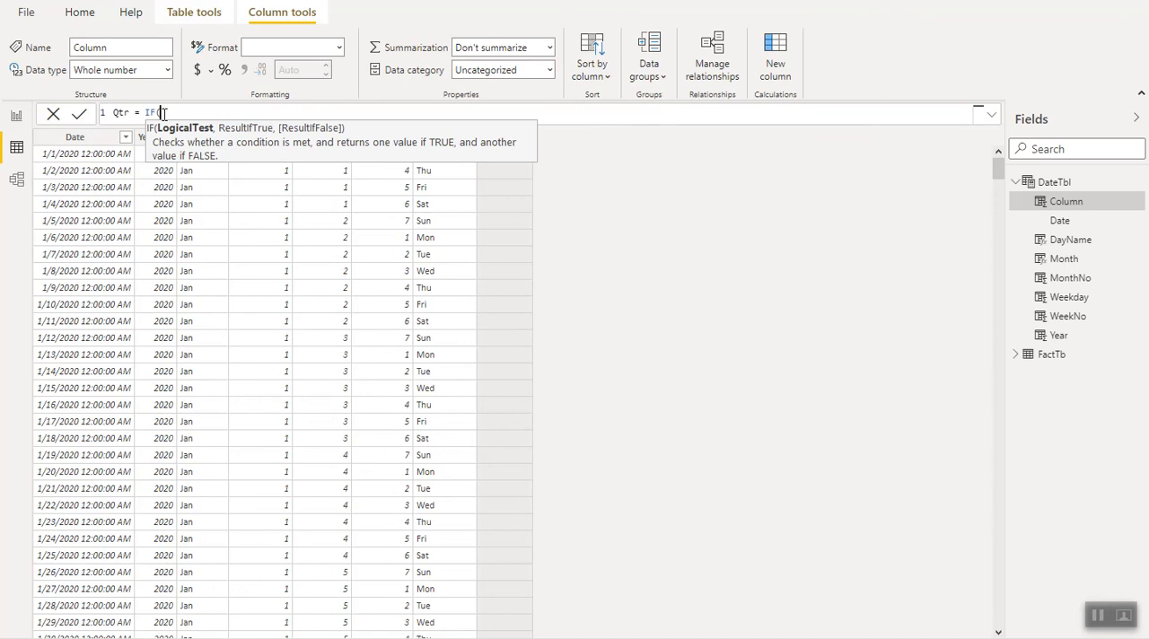
type("and")
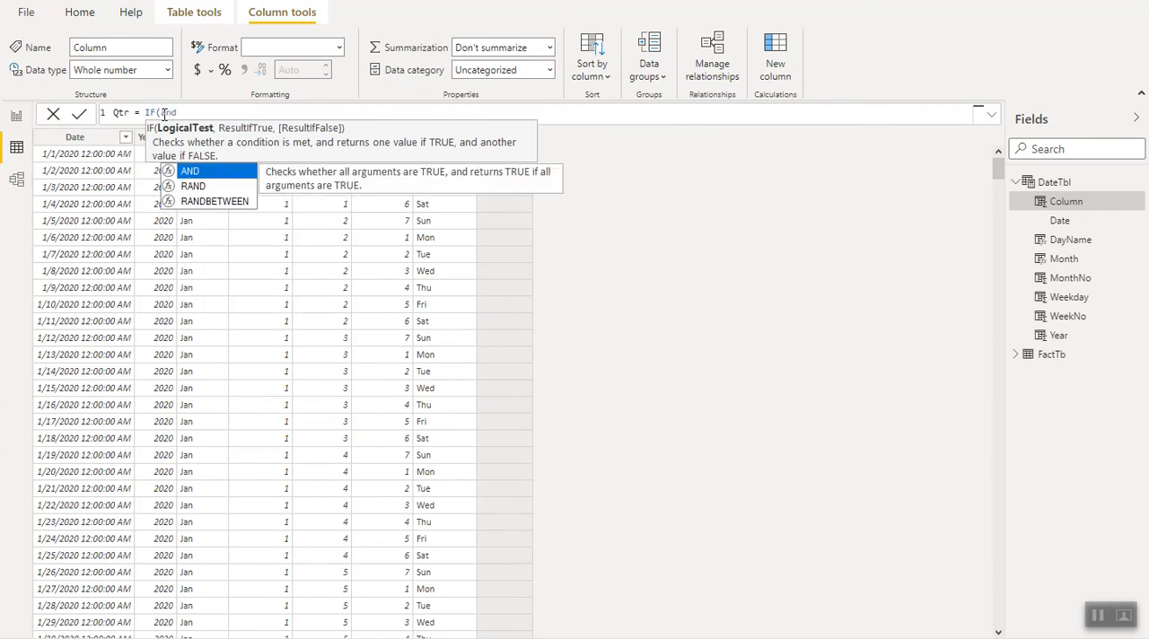
key("Tab")
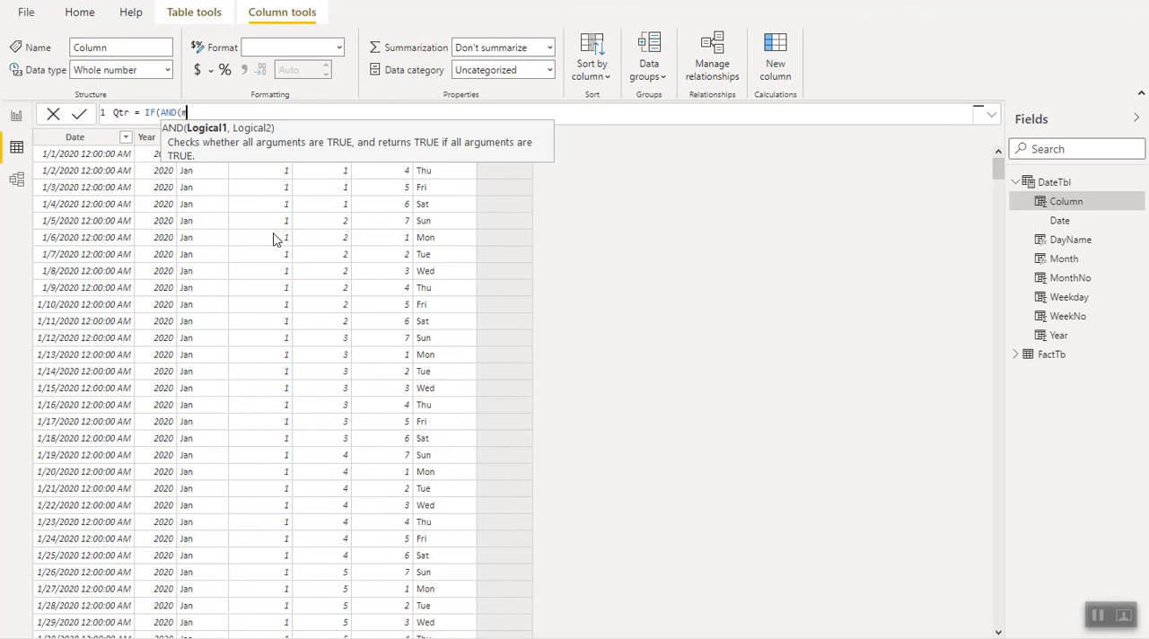
type("month")
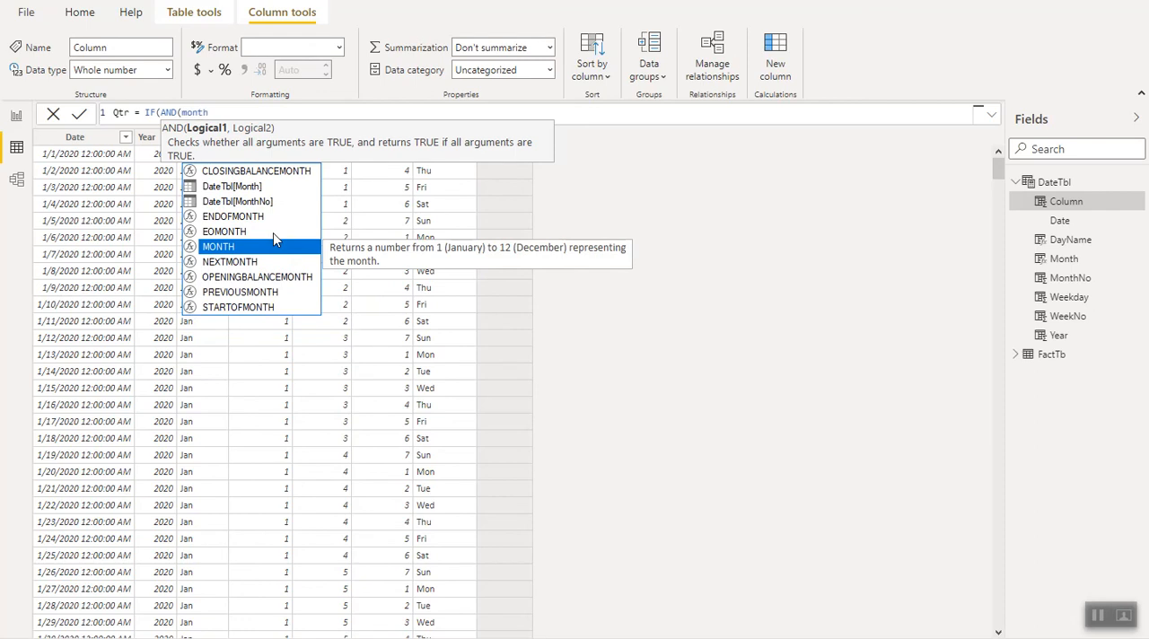
left_click(240, 203)
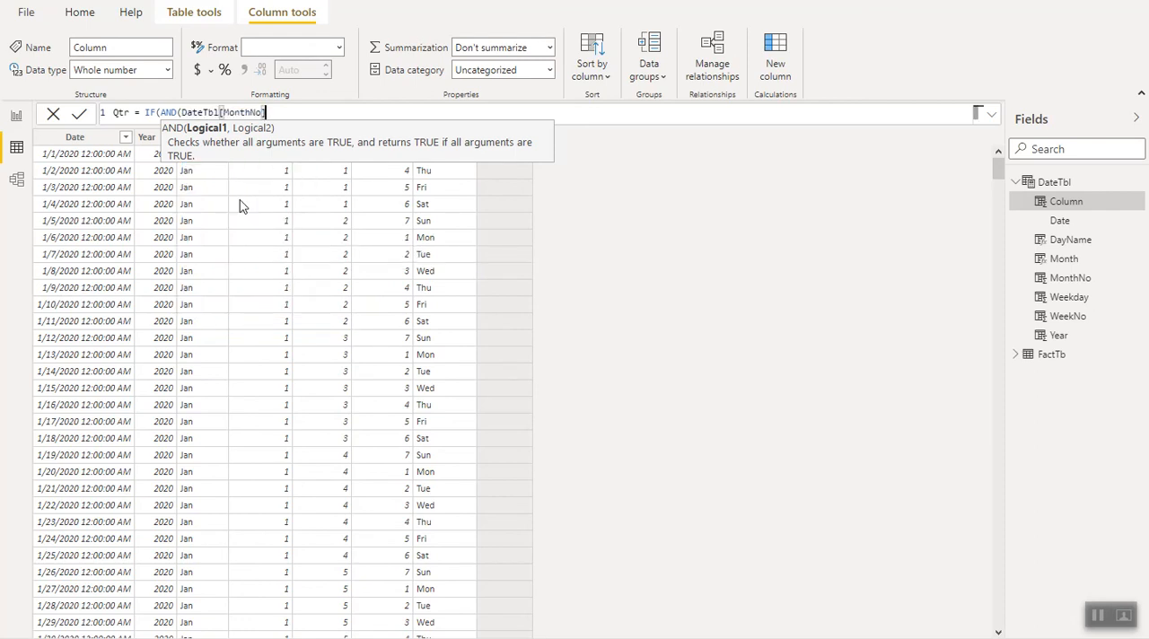
type(">=1")
type(",month")
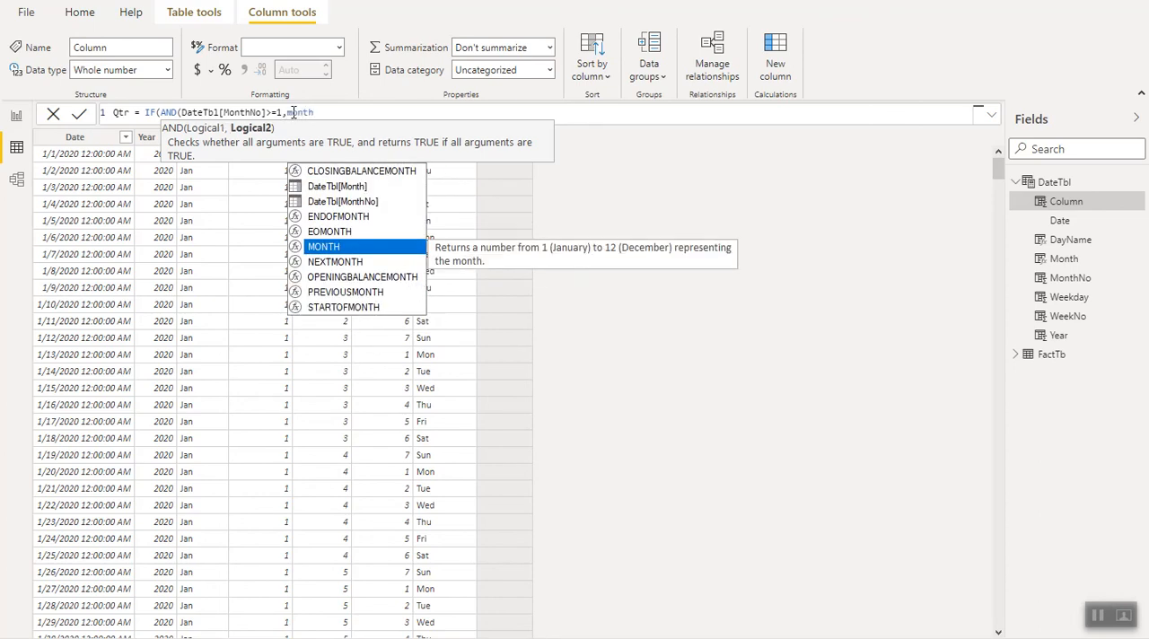
left_click(311, 203)
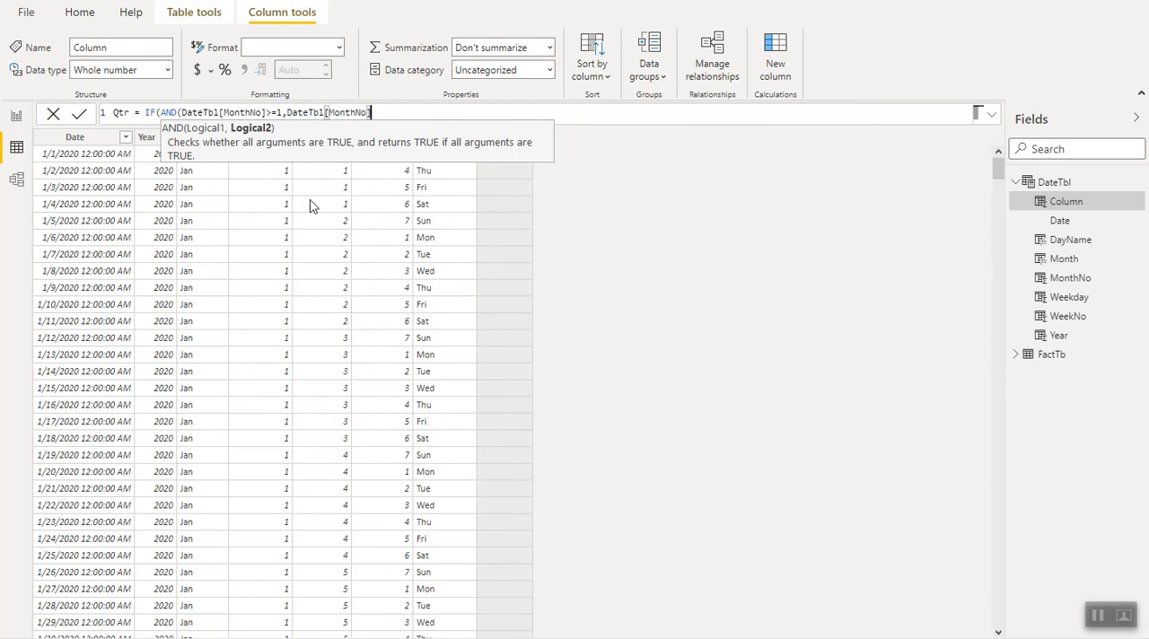
type("<=3)")
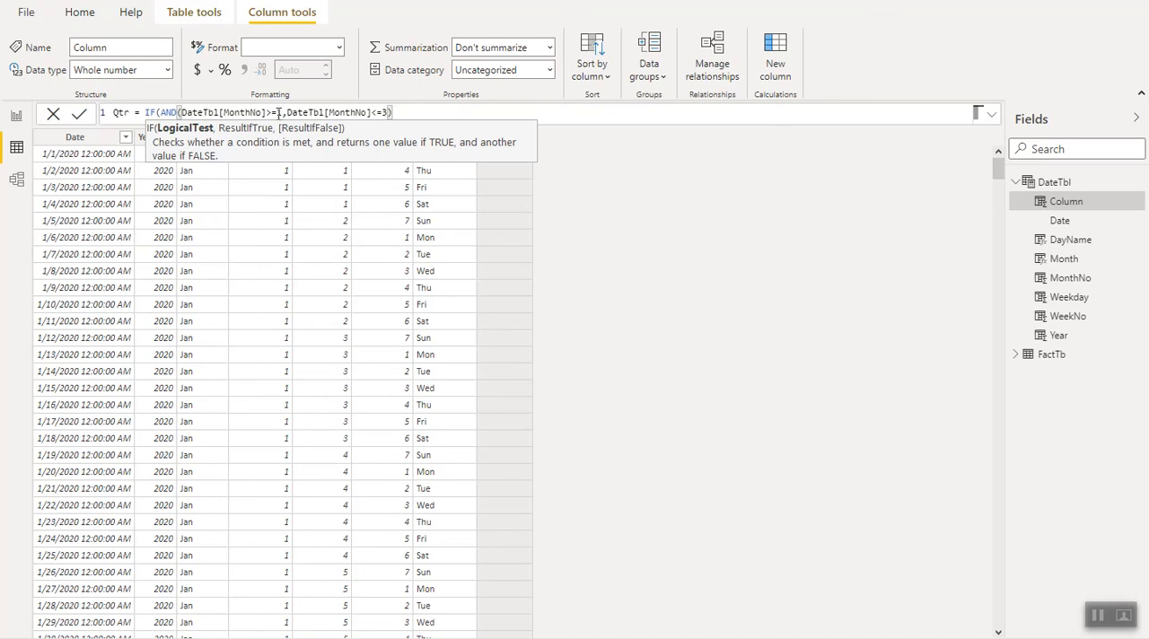
- Complete and commit the Qtr formula, returning "Qtr 1" for that condition, "Qtr 2" for months 4–6, "Qtr 3" for 7–9, otherwise "Qtr 4"
left_click(273, 112)
type("=")
left_click(386, 112)
type("3),\"Q")
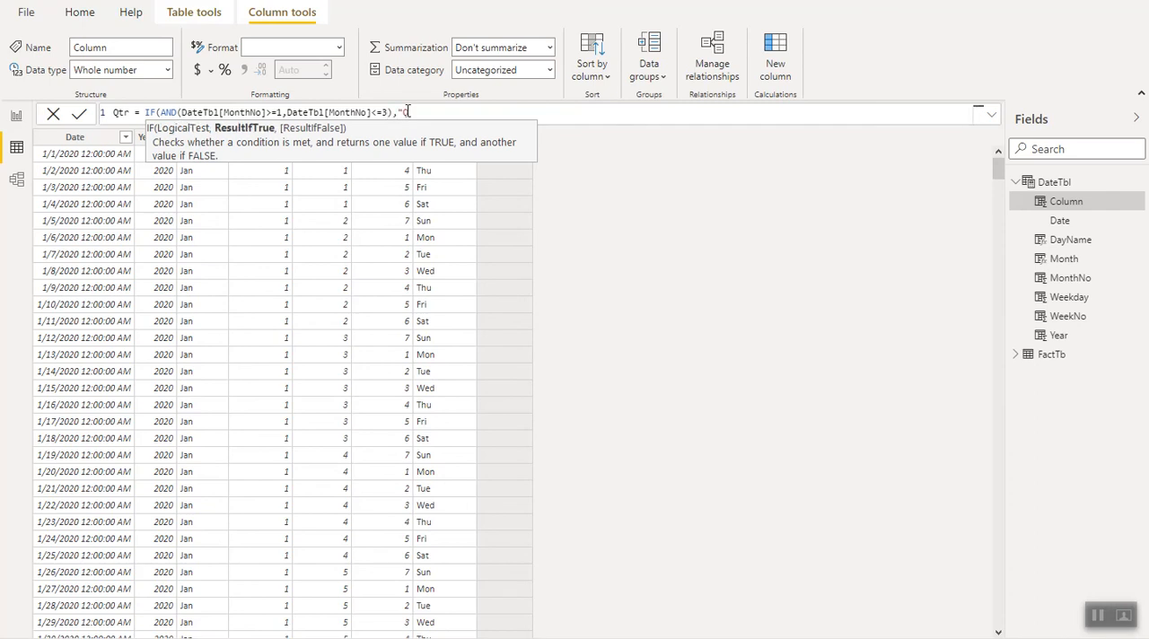
type("1")
type("r 1\",")
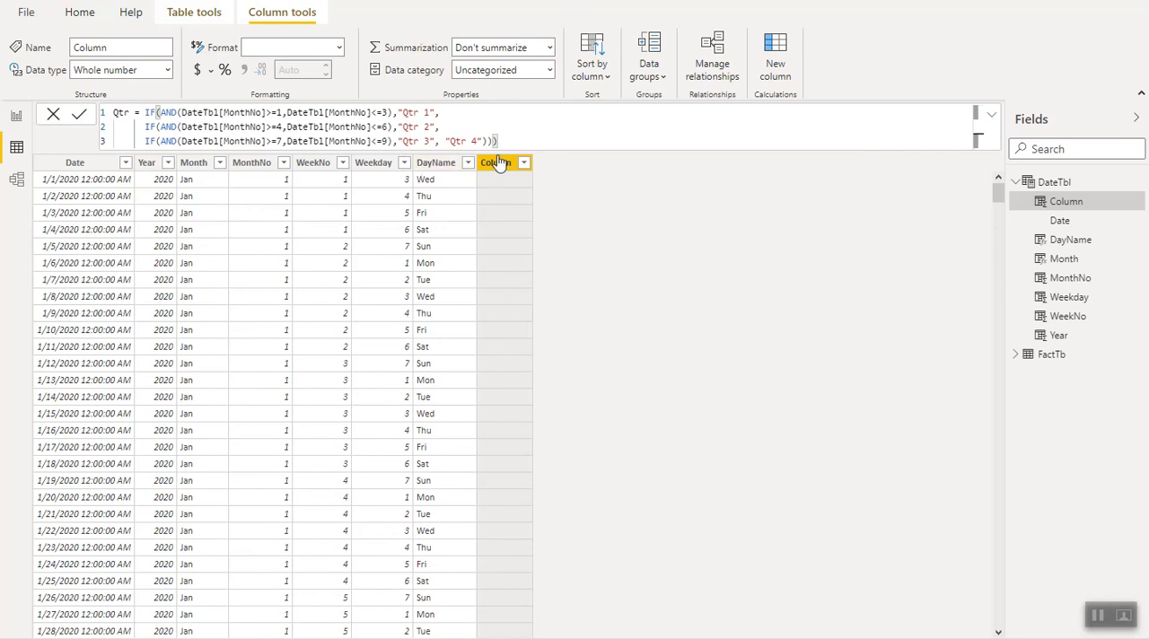
left_click(80, 119)
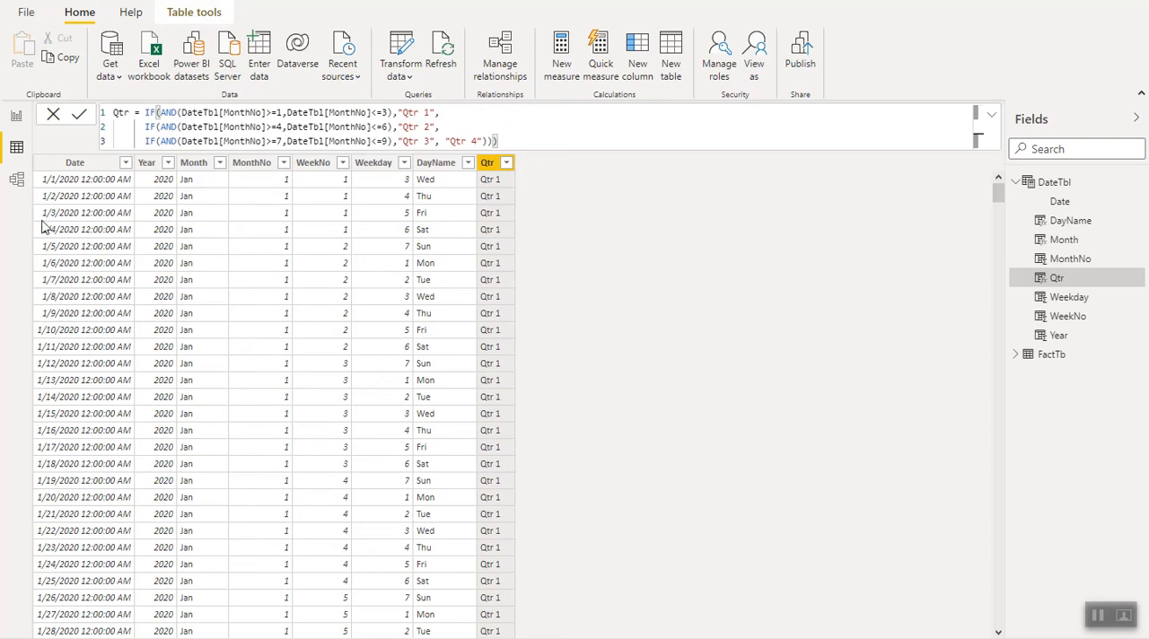
- Replace DayName with Qtr in the report table beside the Month table, add Qty from FactTb, and reduce the table's height
left_click(16, 119)
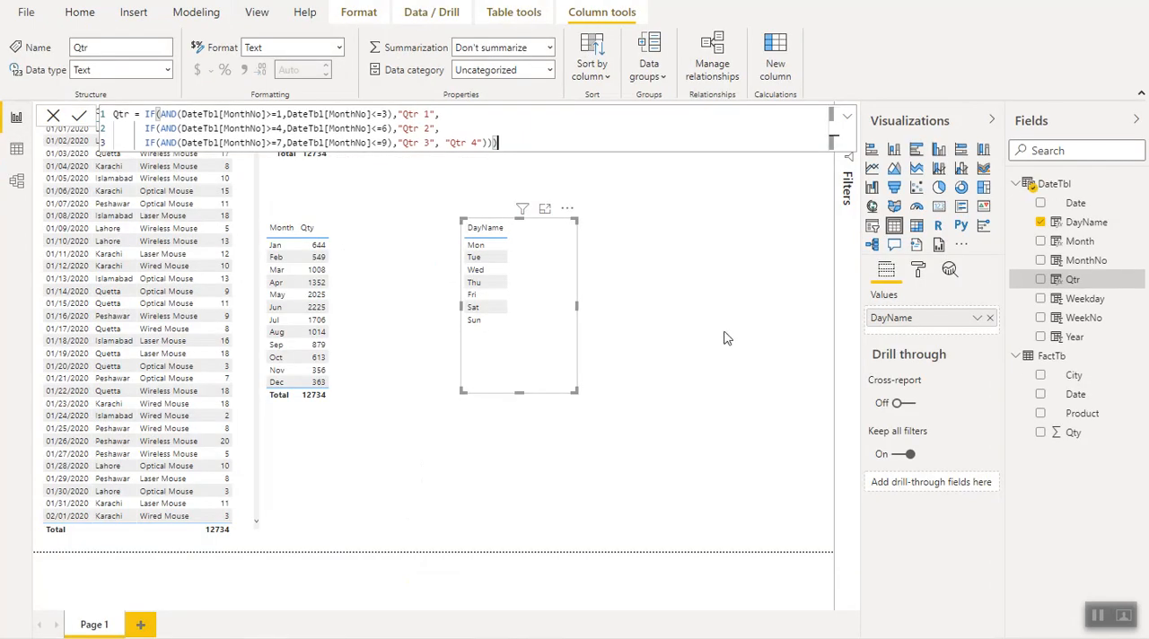
left_click_drag(519, 393, 518, 347)
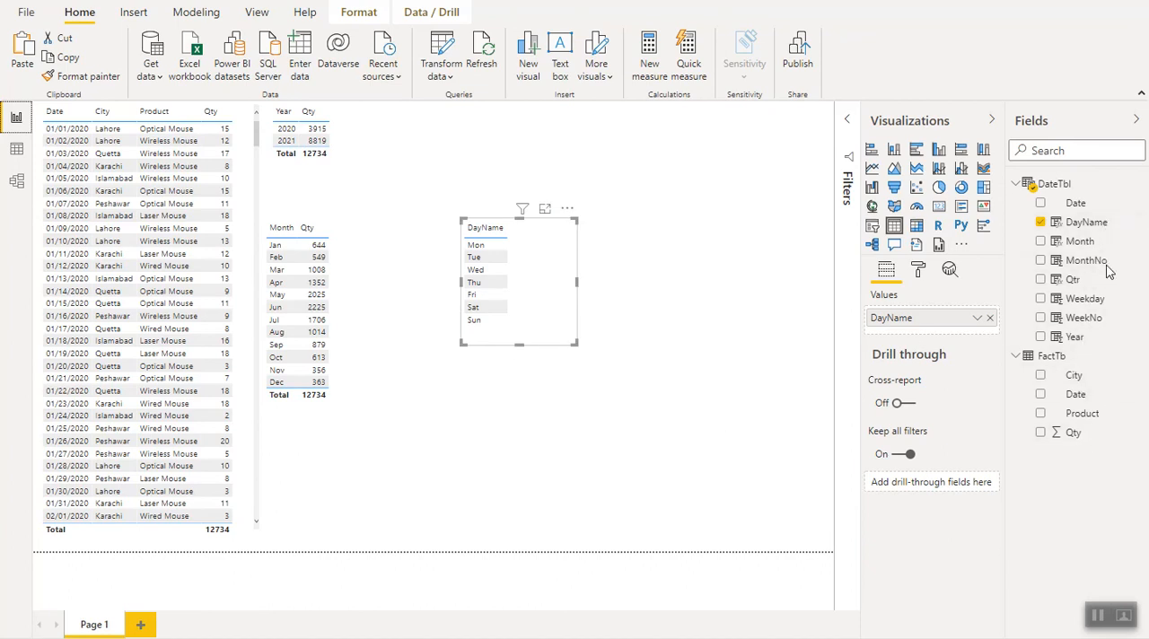
left_click(1073, 280)
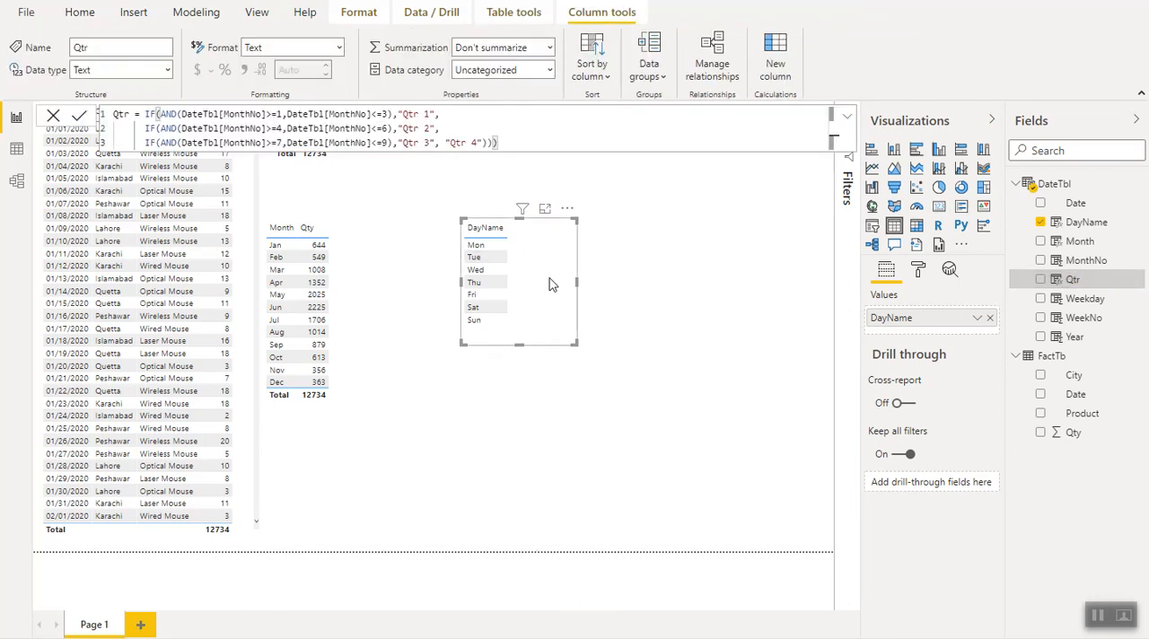
left_click(1042, 280)
left_click(991, 319)
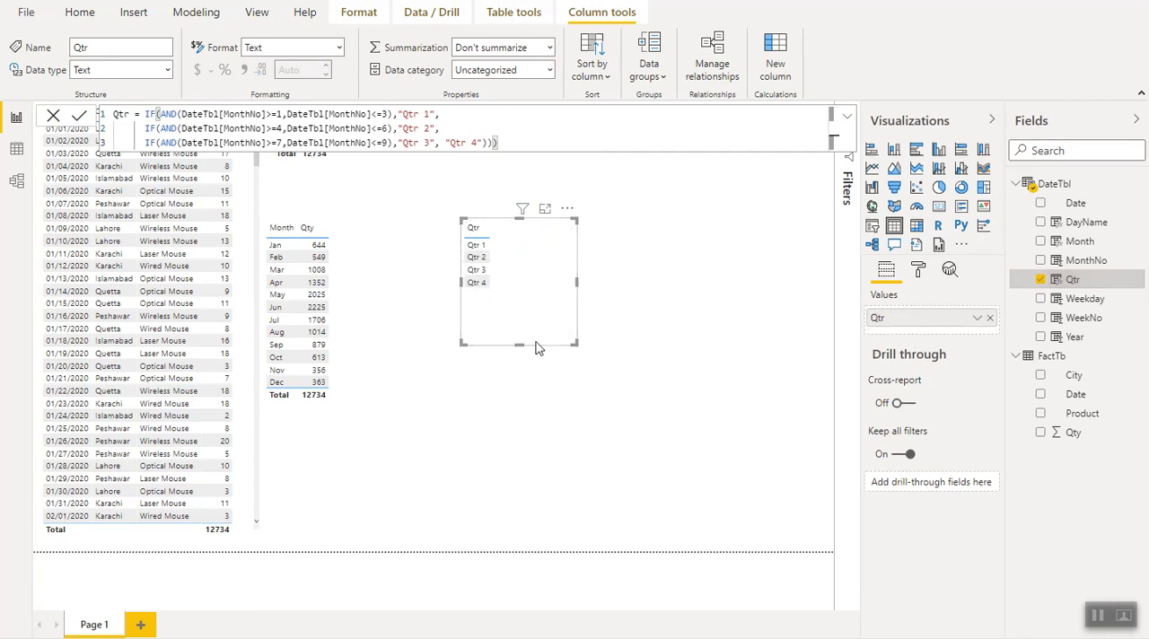
left_click_drag(520, 345, 524, 319)
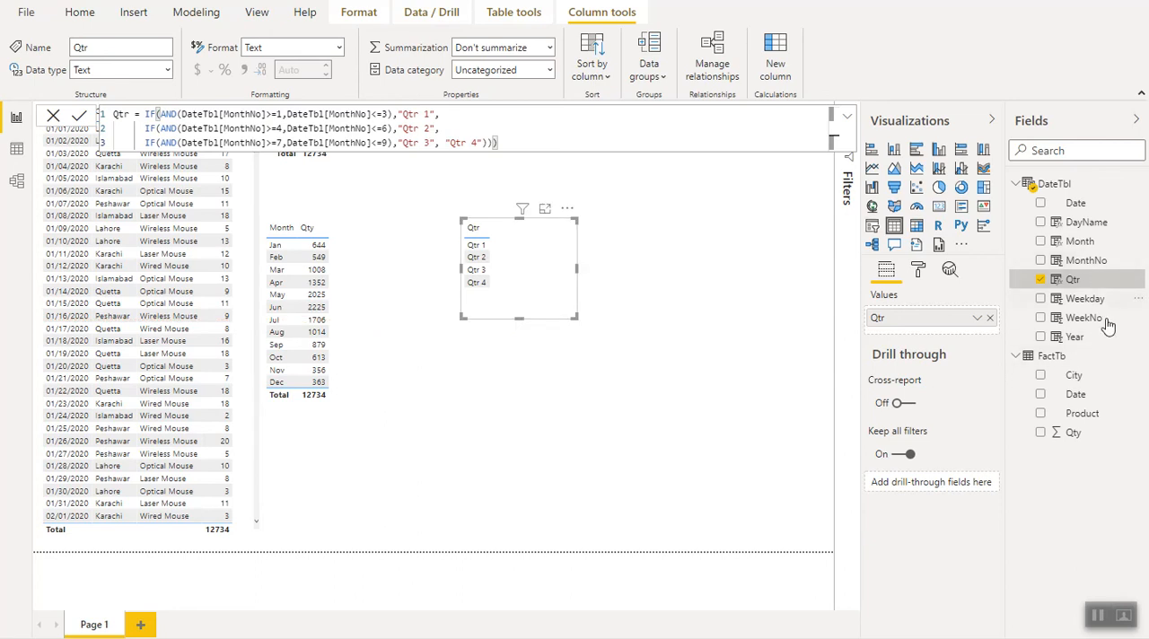
left_click(1040, 432)
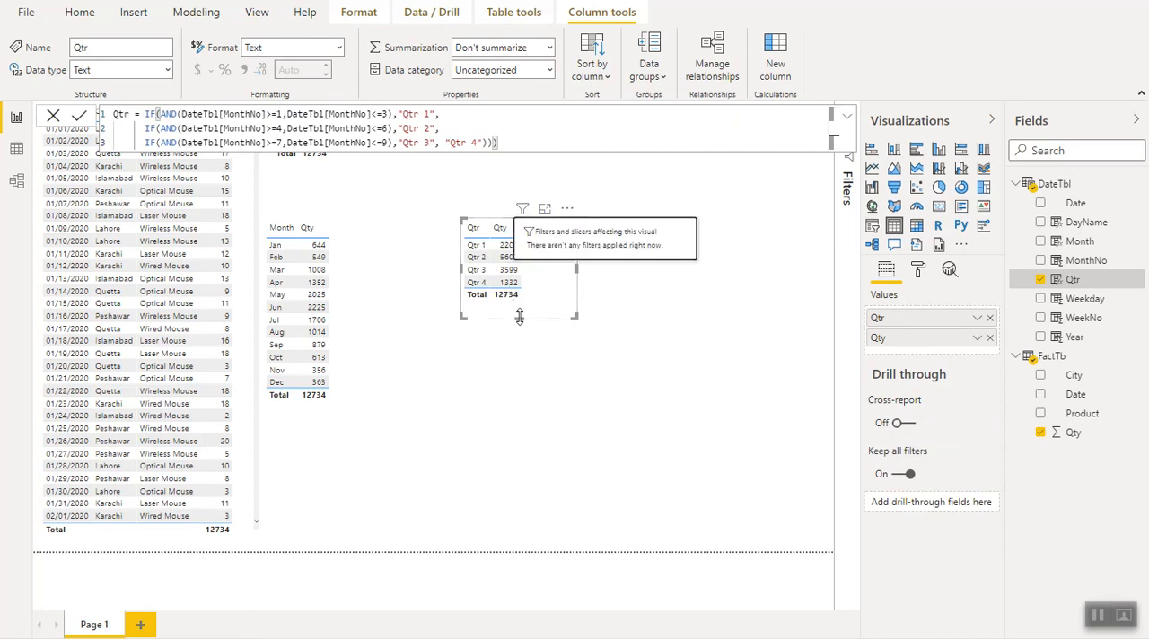
left_click_drag(521, 318, 520, 311)
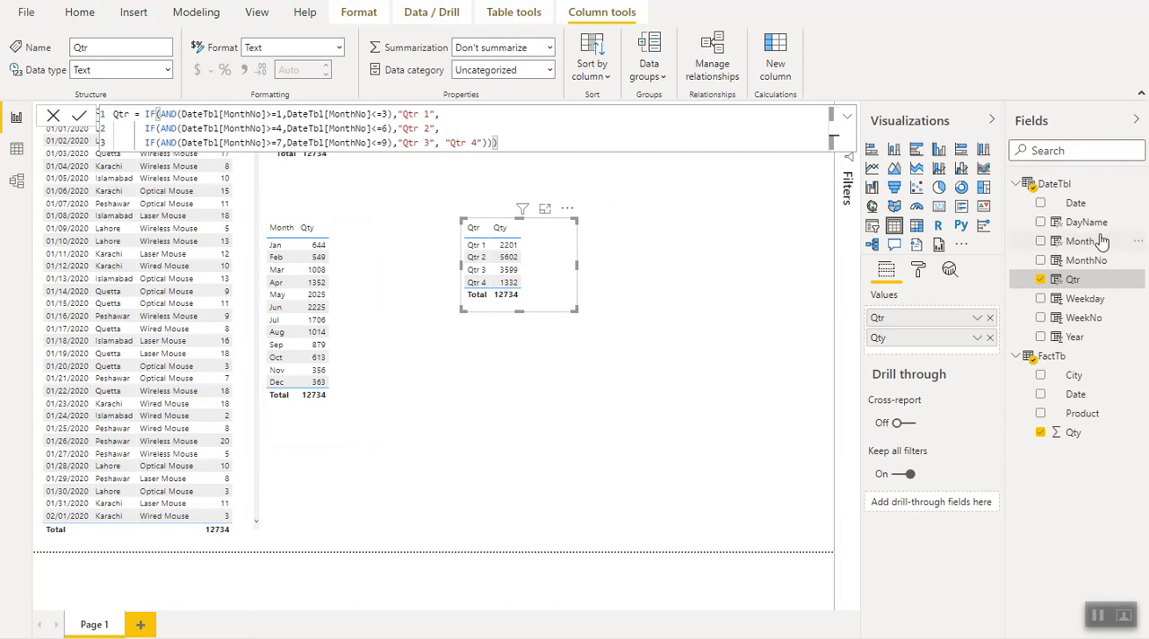
- Add a tall report table of WeekNo from DateTbl with Qty from FactTb at the page's upper right
left_click_drag(1093, 319, 469, 422)
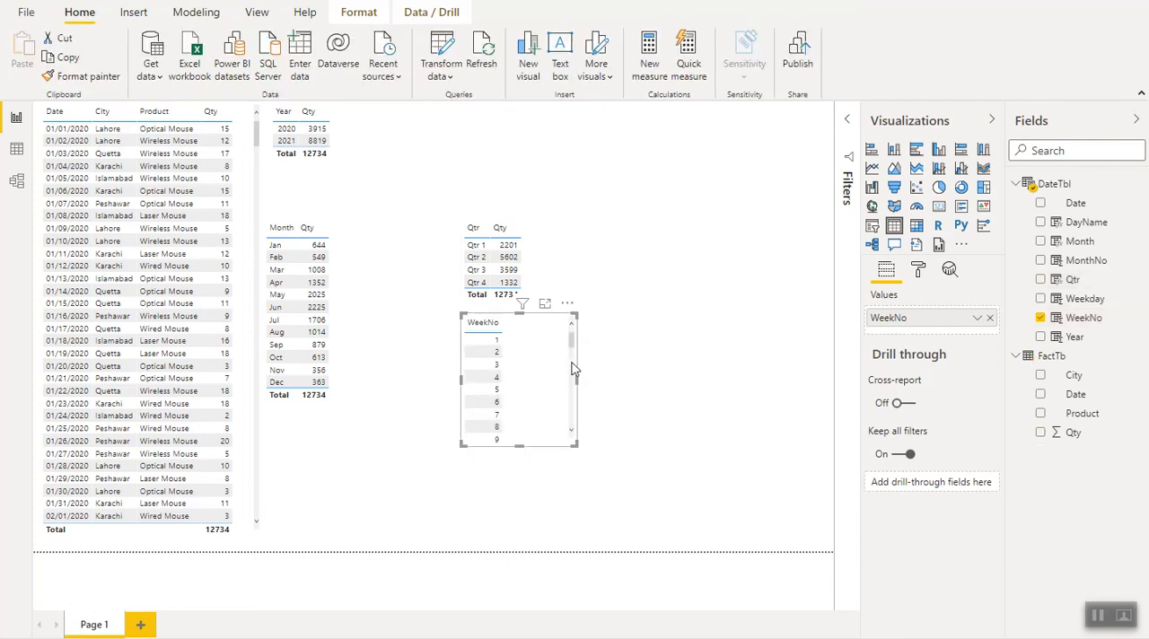
left_click_drag(547, 320, 764, 114)
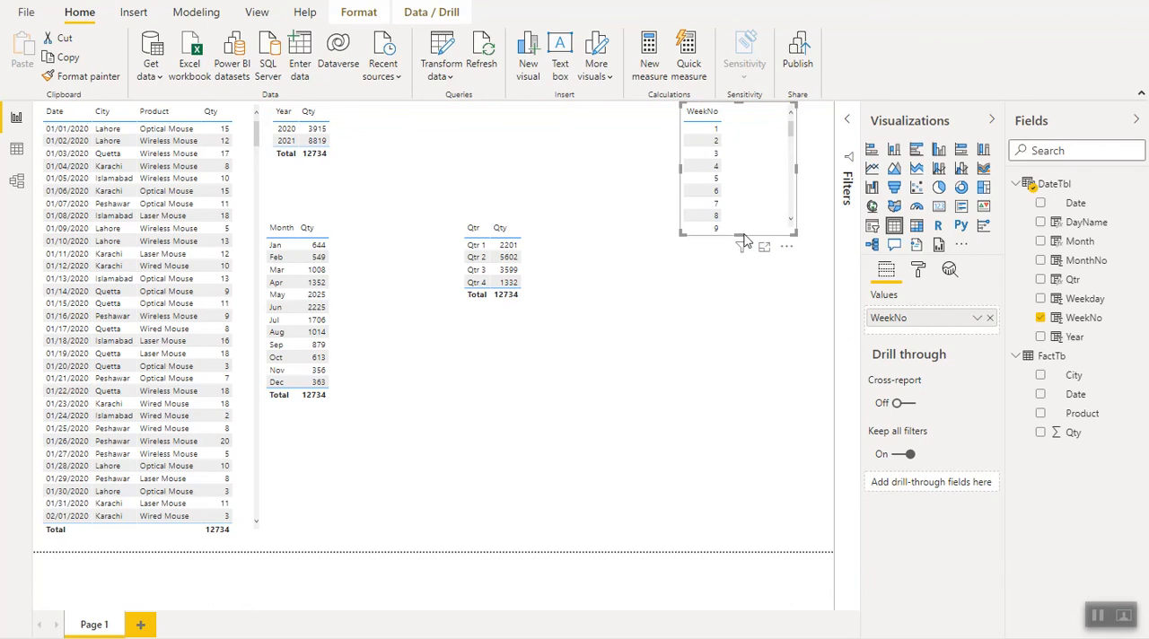
left_click_drag(739, 234, 754, 483)
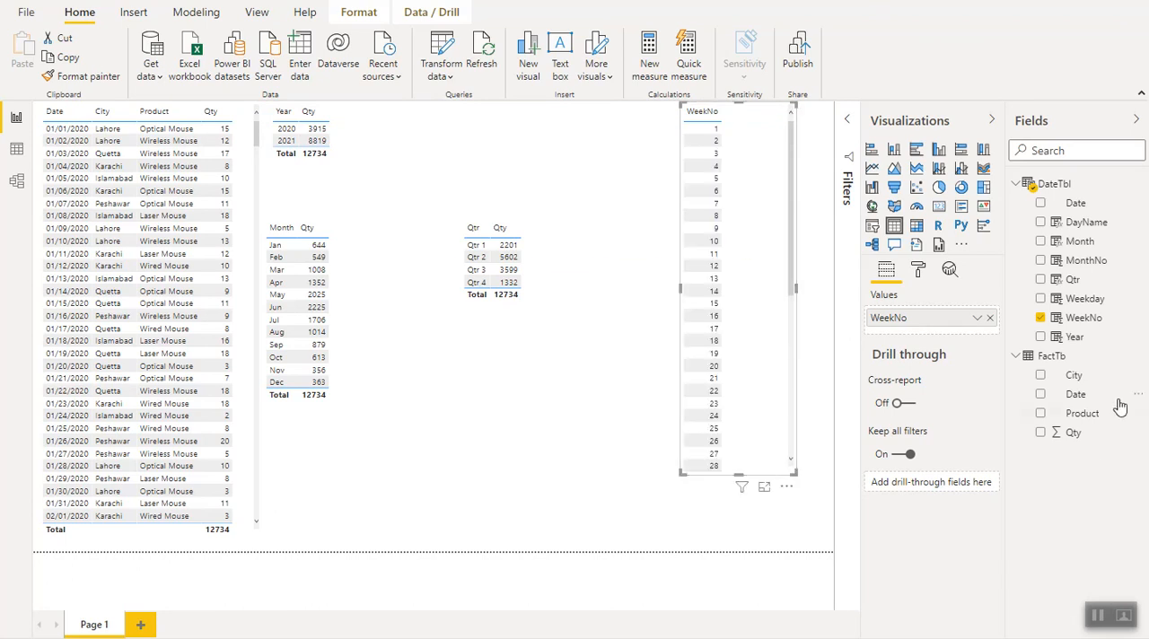
left_click(1041, 435)
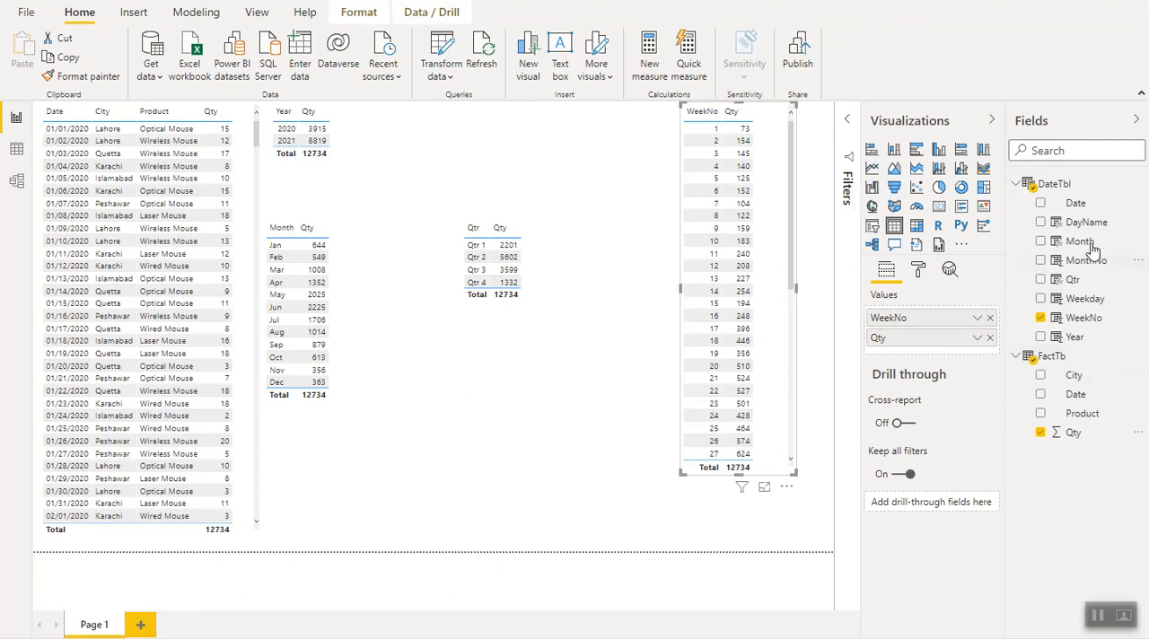
- Add a Year slicer above the Qtr table and set its style to List
left_click_drag(1083, 343, 560, 137)
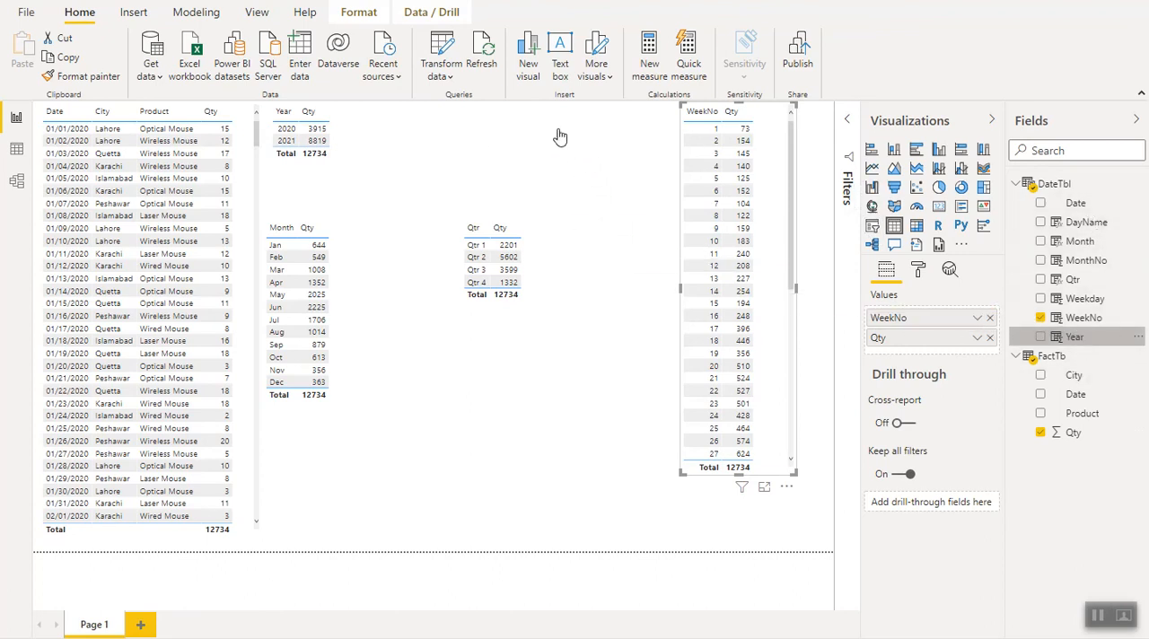
left_click(872, 225)
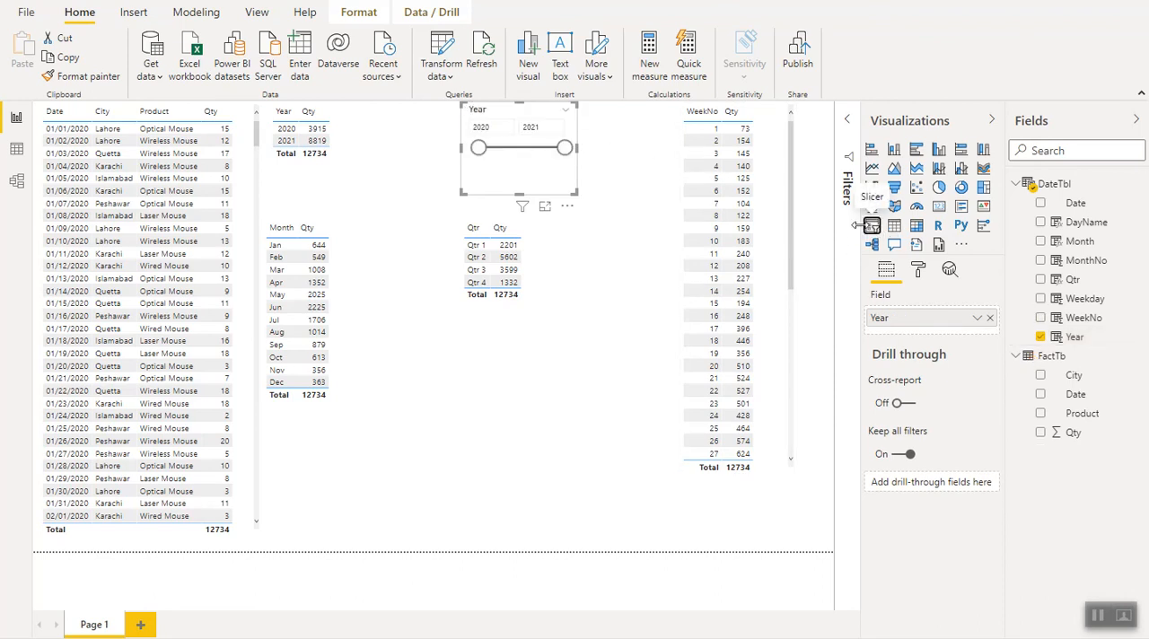
left_click(565, 115)
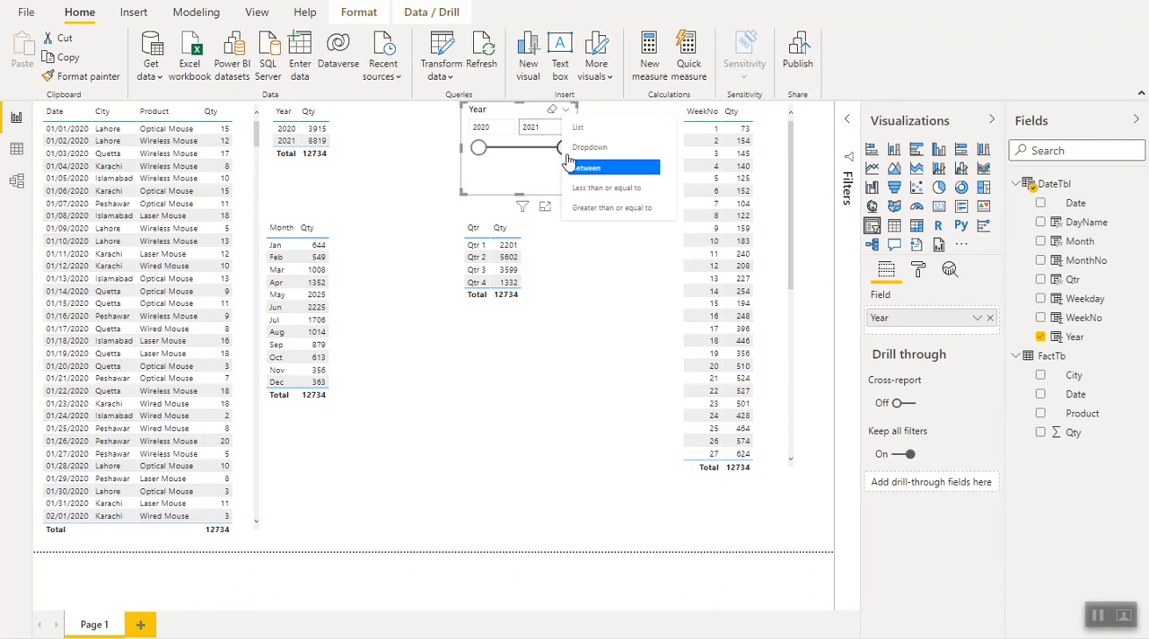
left_click(578, 132)
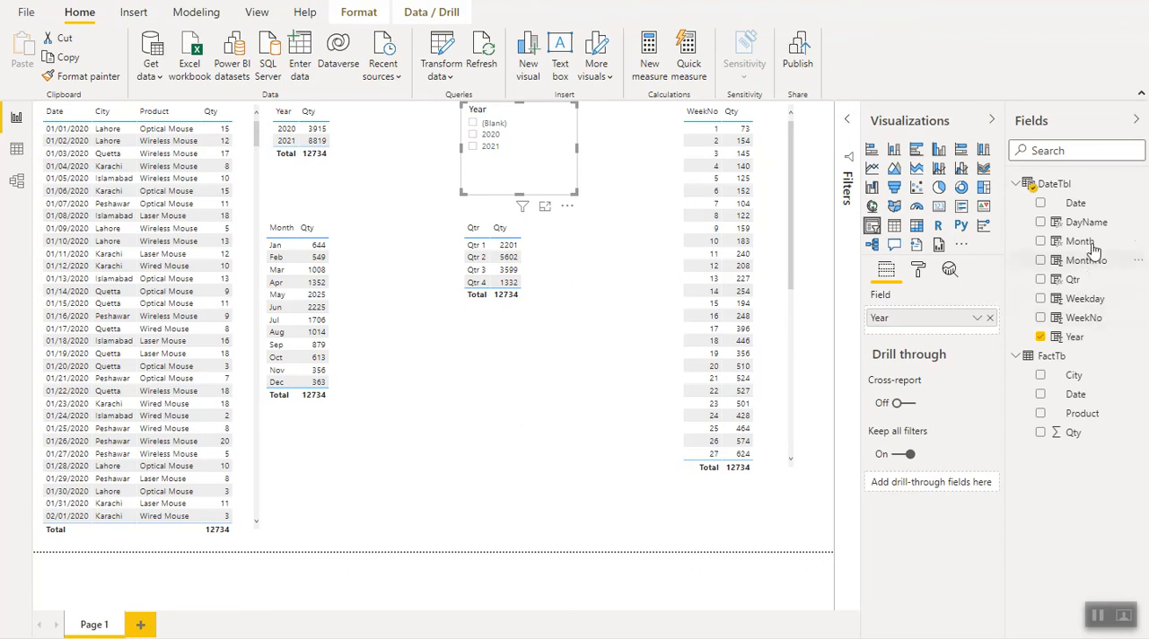
- Add a report table of DayName from DateTbl with Qty from FactTb, placed below the Qtr table with a gap between them
left_click_drag(1092, 306, 513, 430)
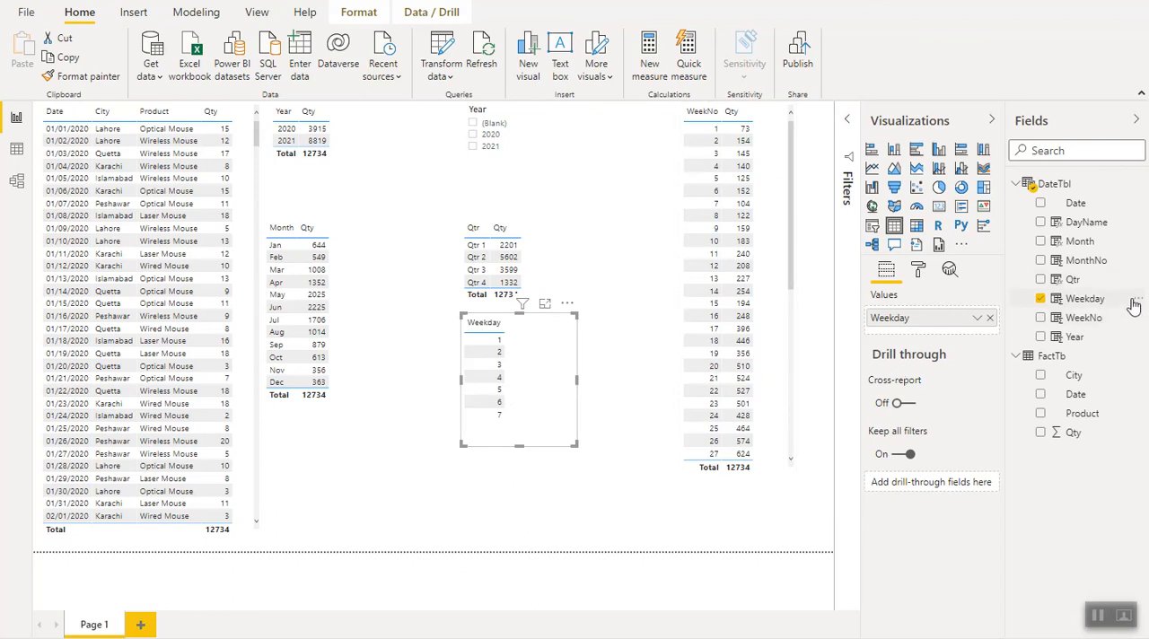
left_click_drag(1108, 225, 939, 325)
left_click(990, 319)
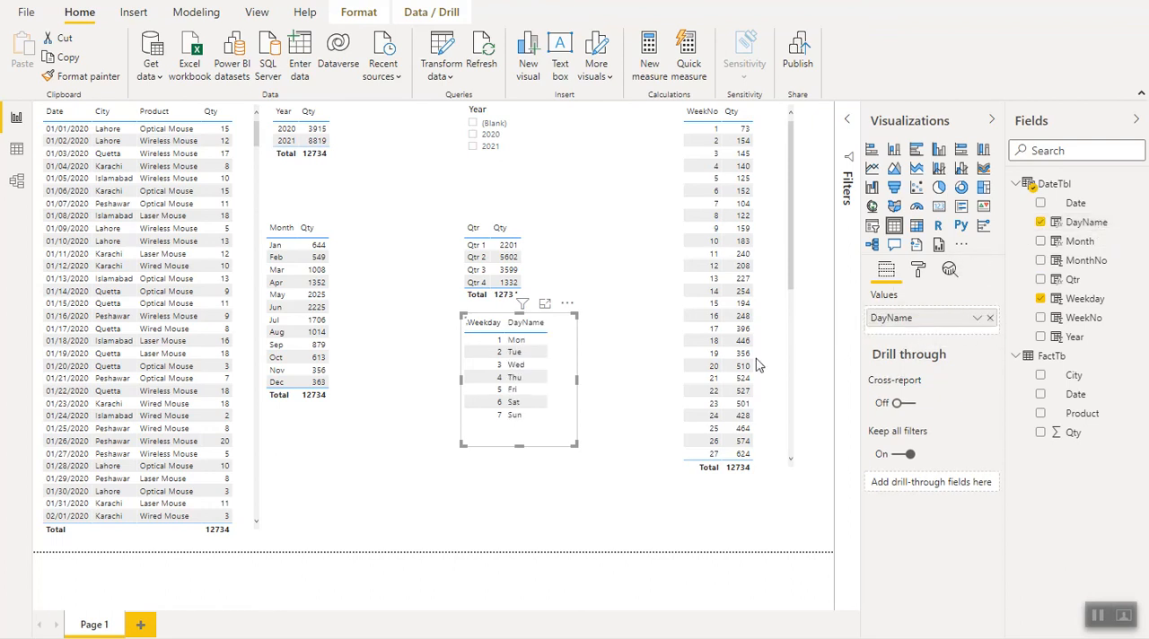
left_click(1042, 433)
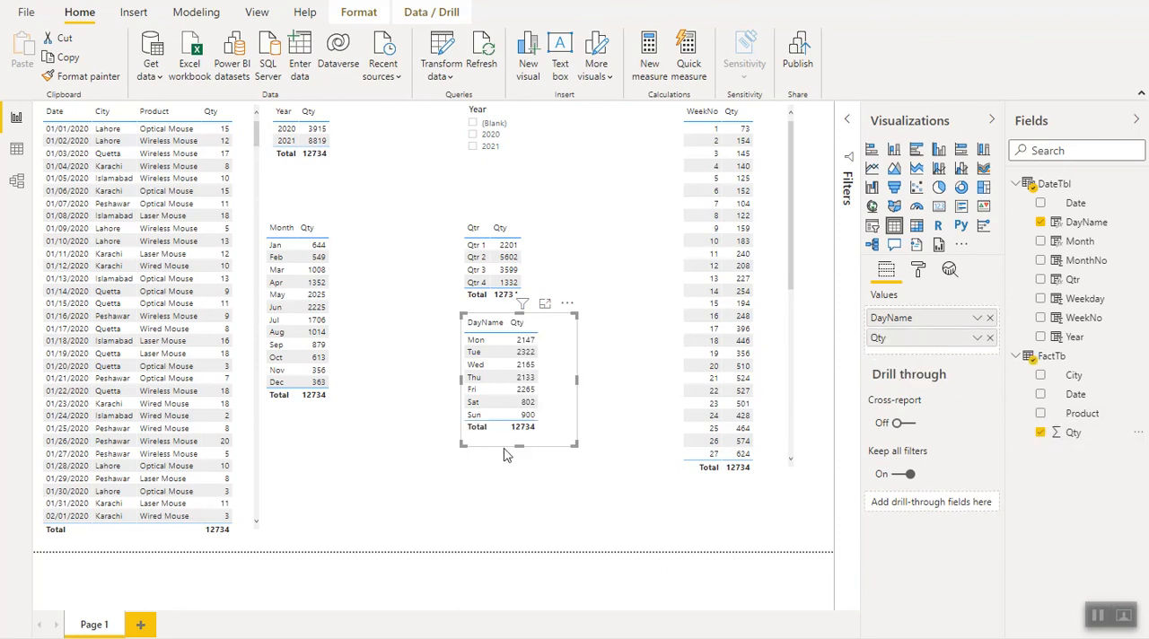
left_click_drag(508, 465, 506, 500)
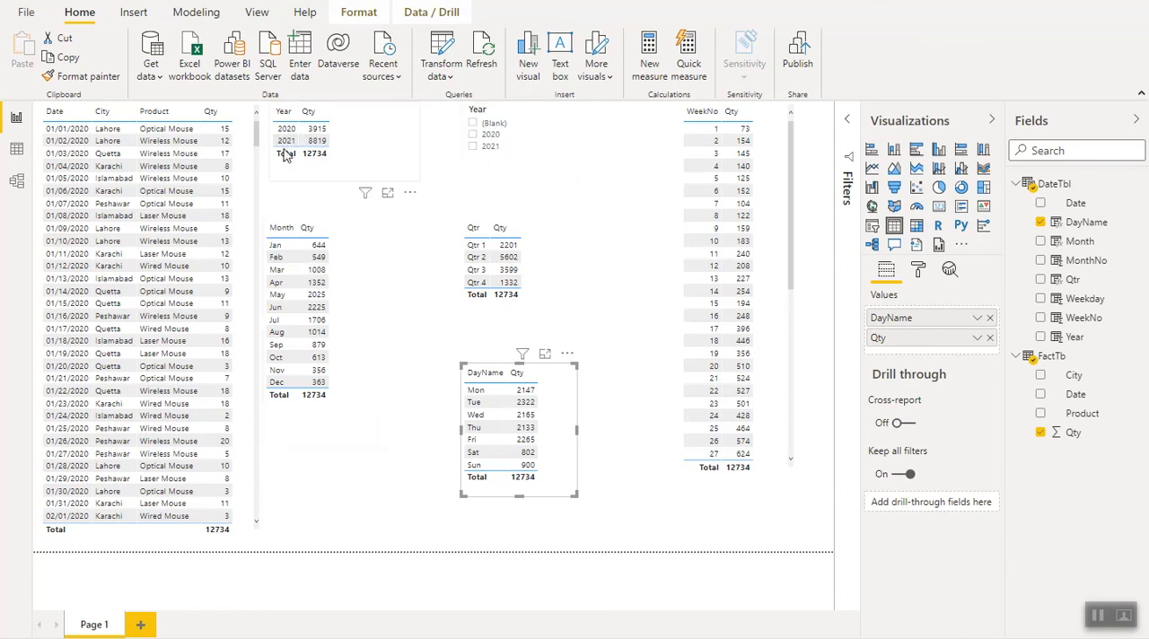
- Filter the report to 2021 with the Year slicer
left_click(475, 148)
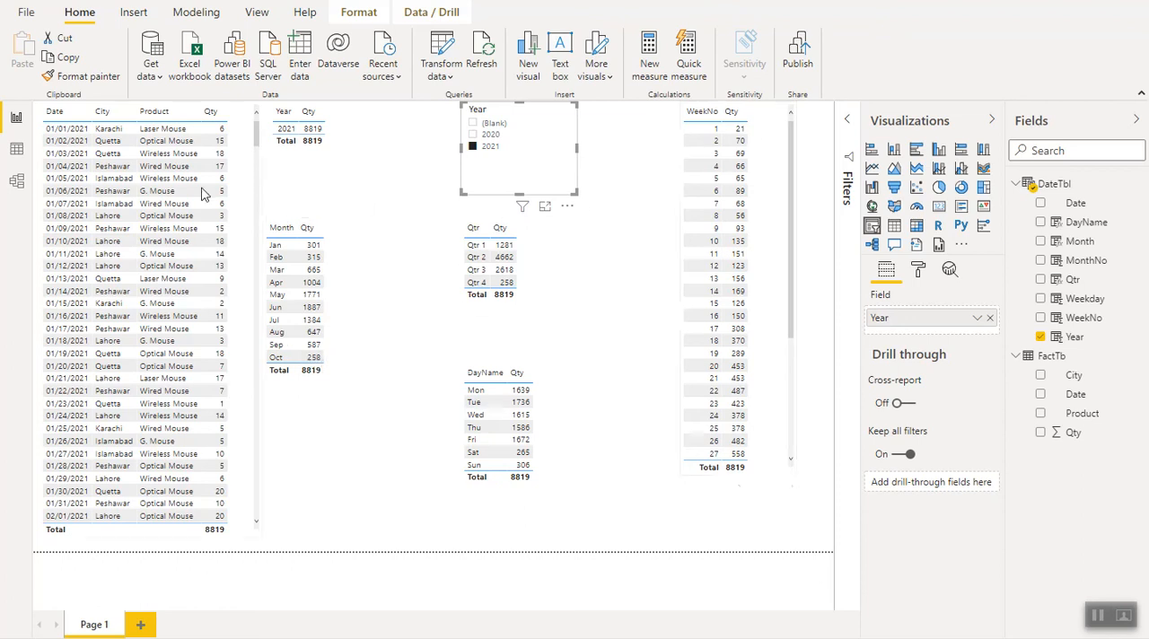
- Show the DateTbl rows in Data view and collapse the Qtr formula to a single line
left_click(16, 150)
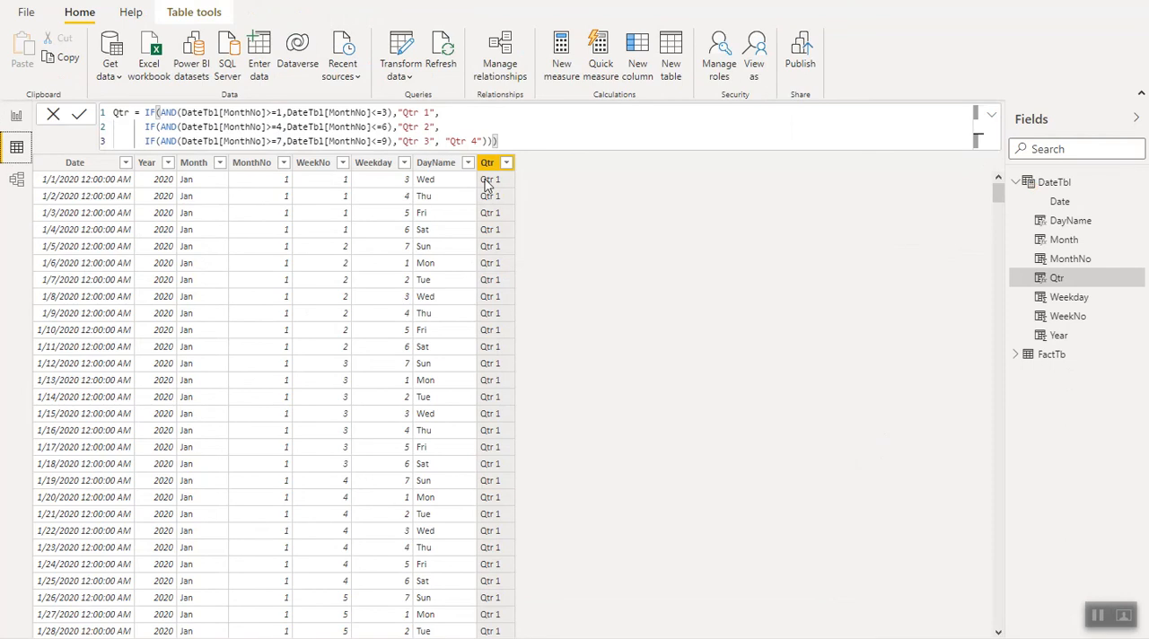
left_click(991, 119)
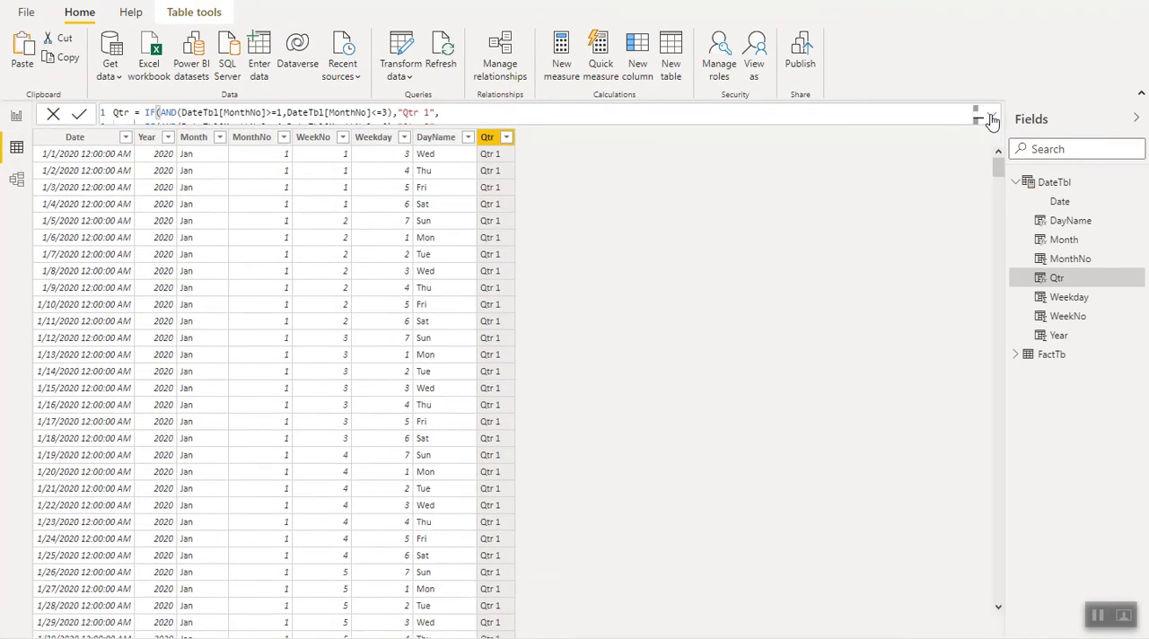